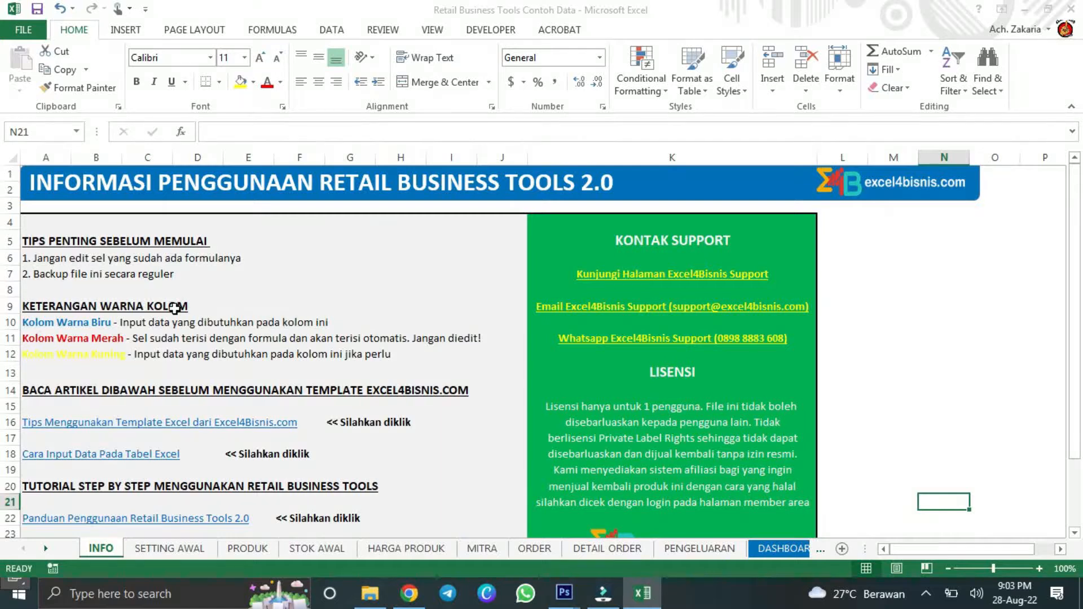
- Examine the INFO sheet's column colour explanations for blue, red and yellow columns and the article and tutorial links below them
{"action": "left_click", "coordinate": [85, 323]}
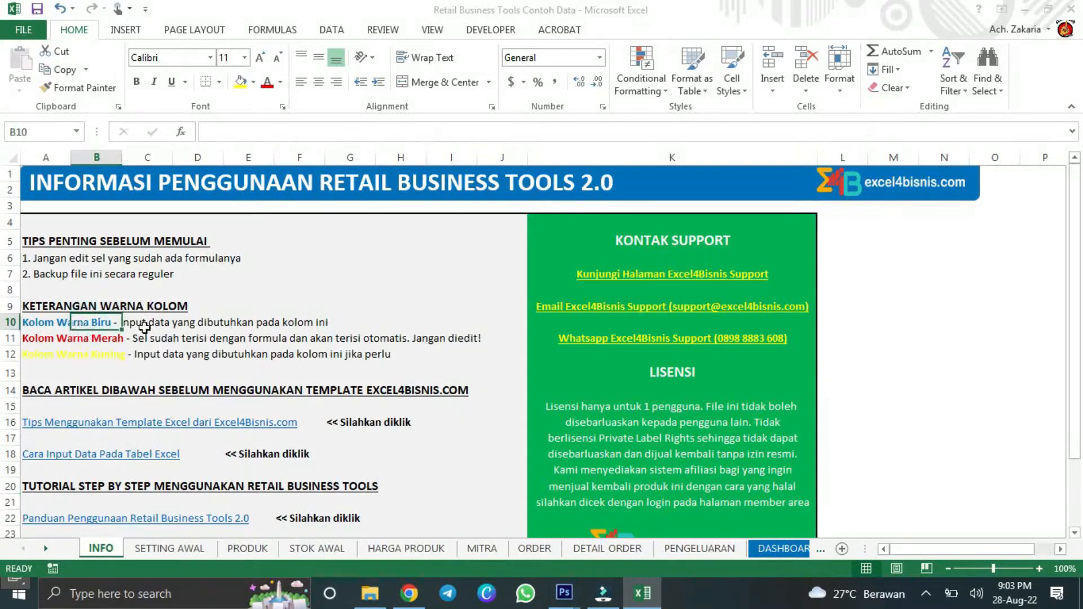
{"action": "left_click", "coordinate": [230, 308]}
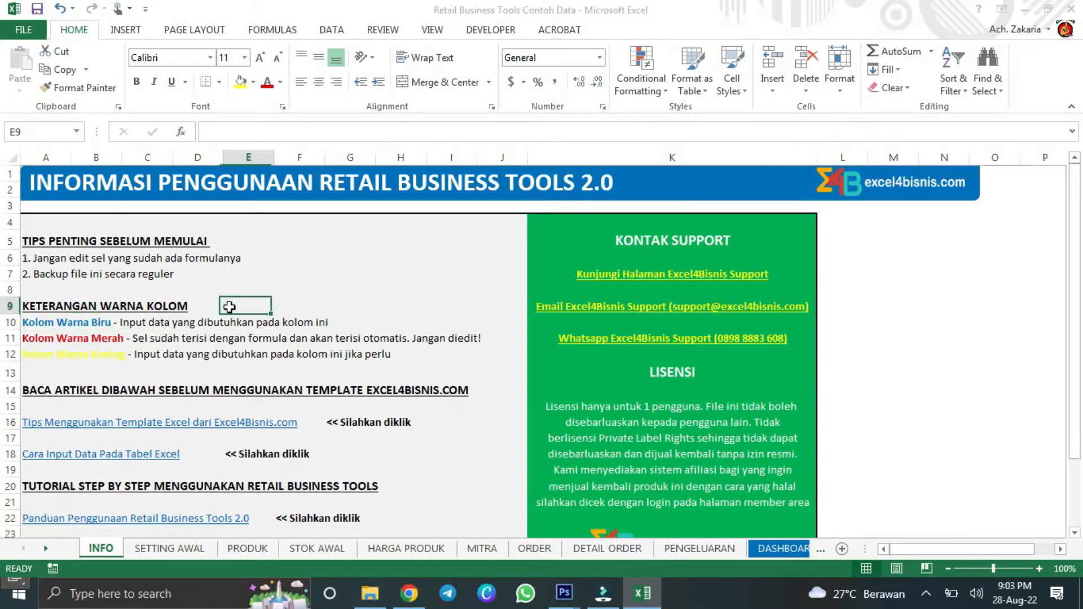
{"action": "left_click_drag", "start_coordinate": [51, 324], "coordinate": [54, 348]}
{"action": "left_click", "coordinate": [53, 339]}
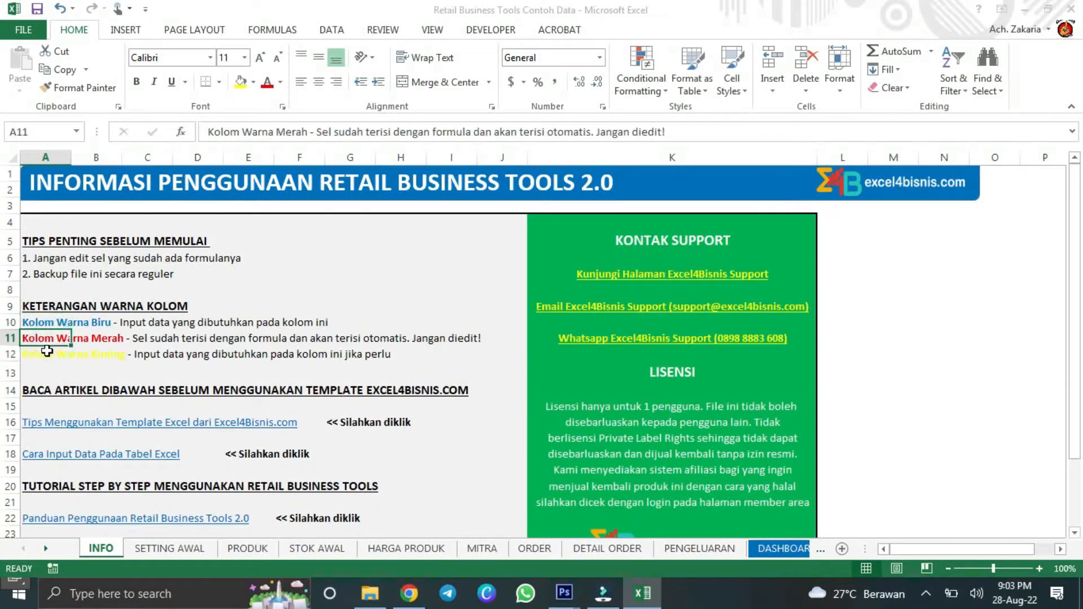
{"action": "left_click", "coordinate": [50, 354]}
{"action": "left_click_drag", "start_coordinate": [45, 323], "coordinate": [339, 319]}
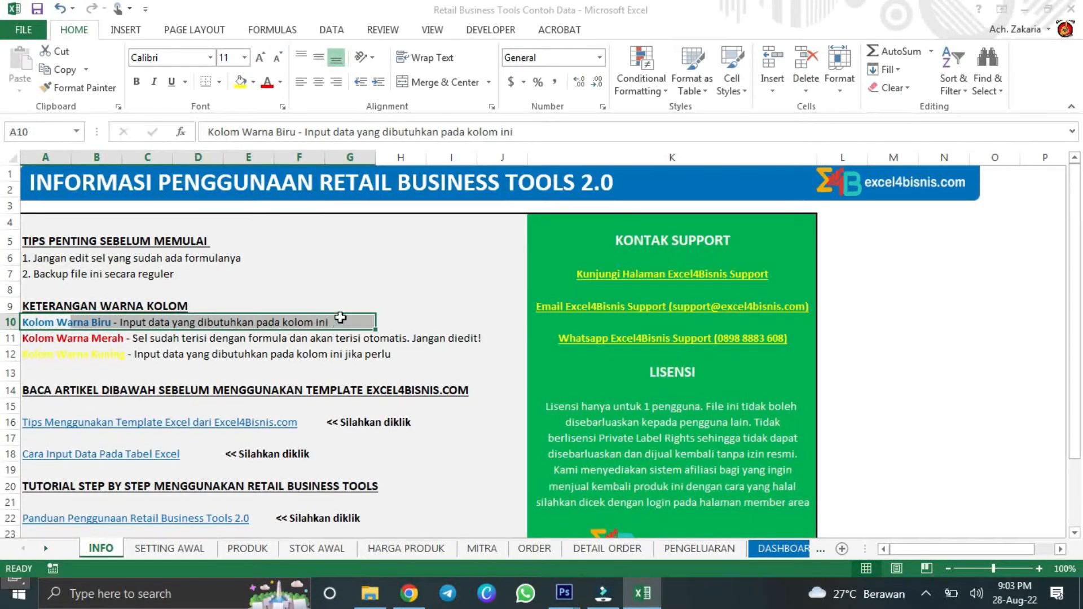
{"action": "left_click", "coordinate": [416, 294]}
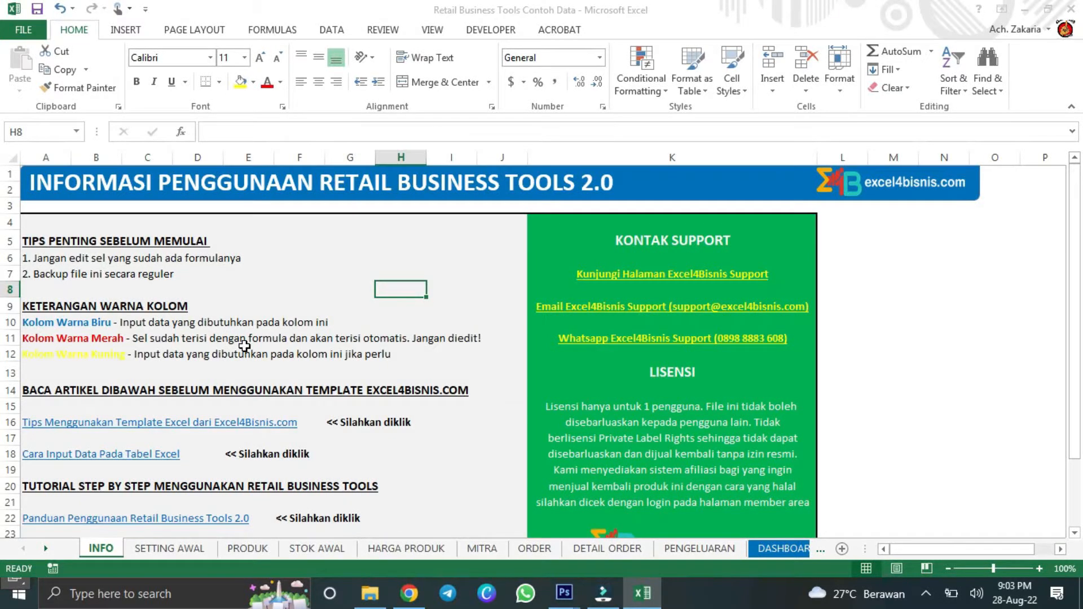
{"action": "left_click", "coordinate": [91, 336]}
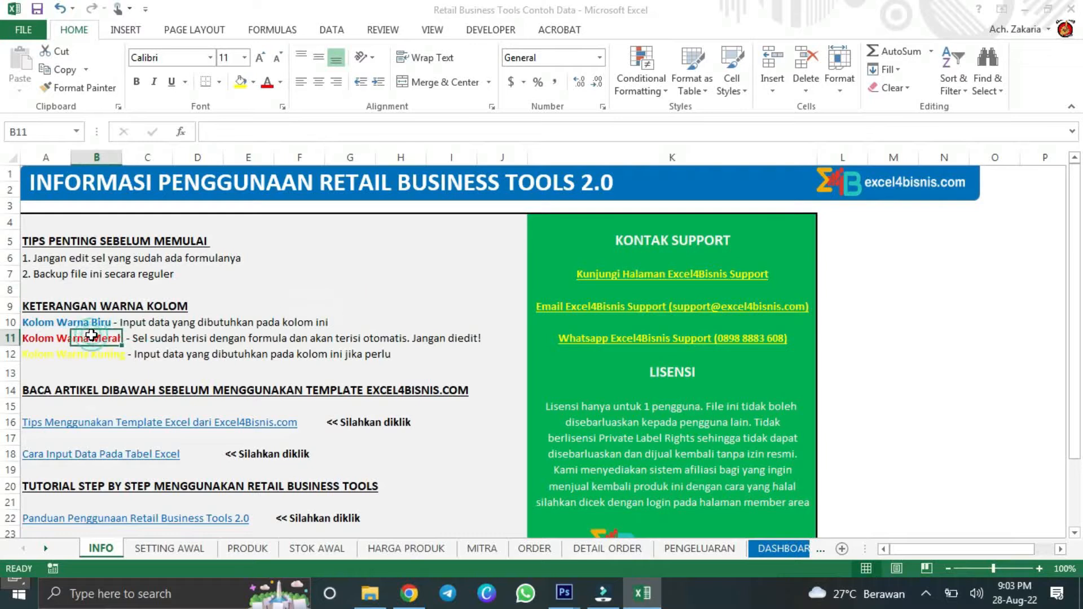
{"action": "left_click", "coordinate": [46, 340]}
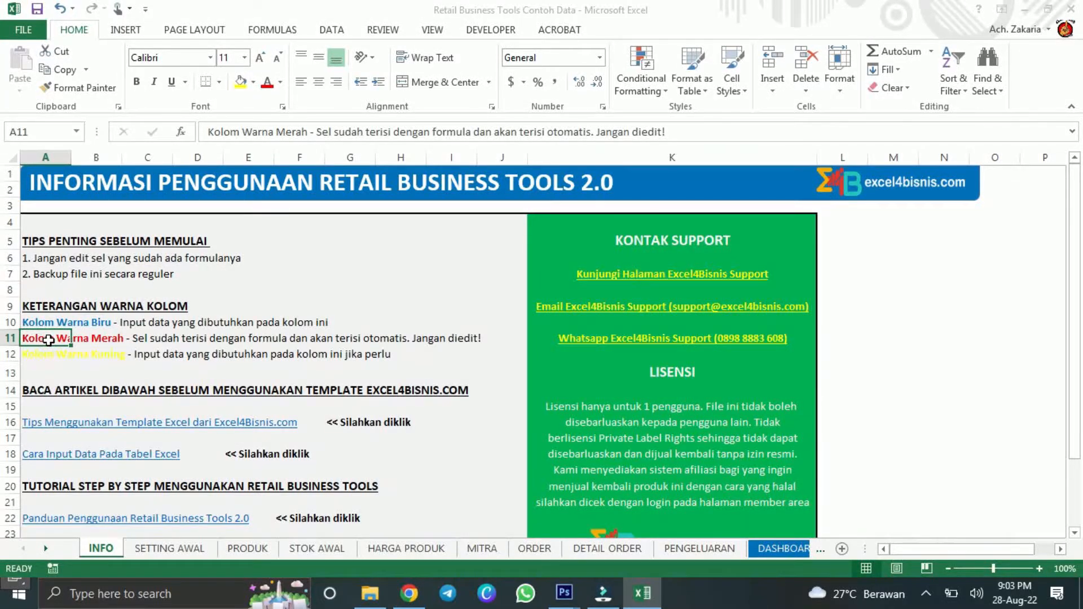
{"action": "left_click", "coordinate": [145, 340]}
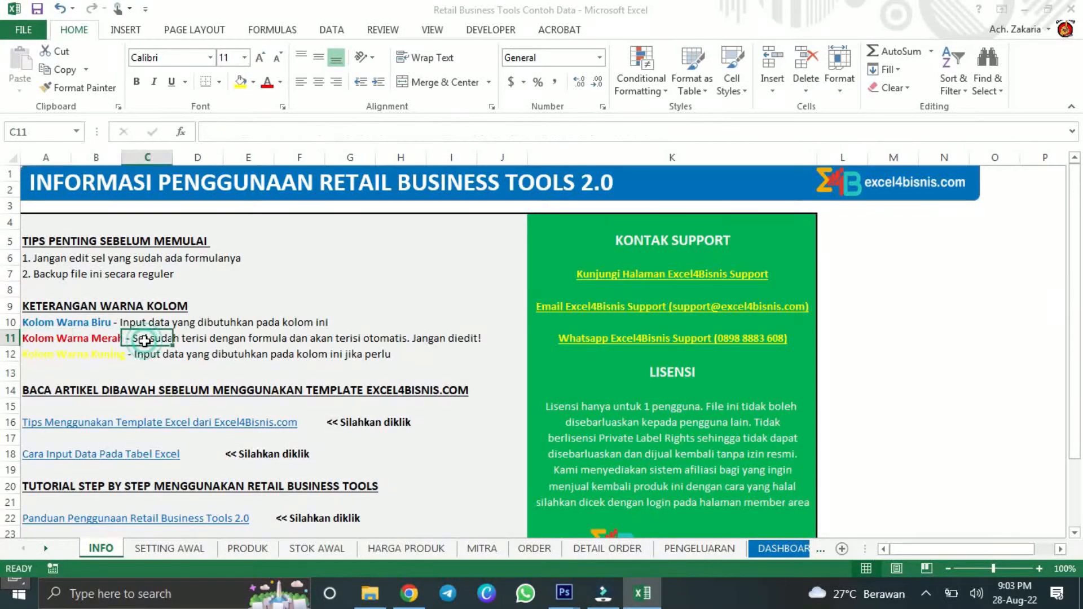
{"action": "left_click", "coordinate": [47, 337]}
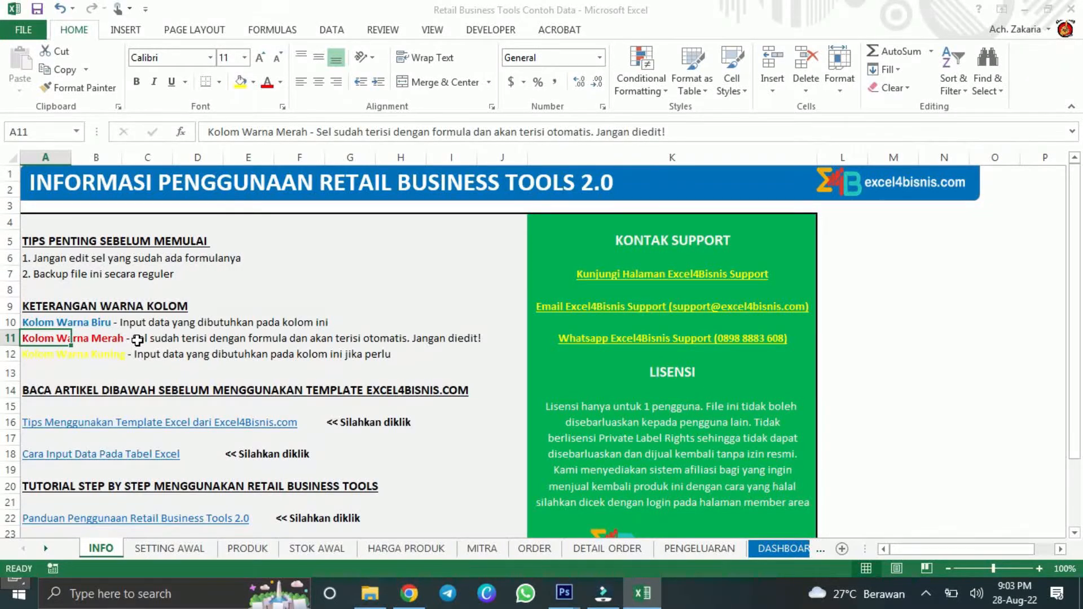
{"action": "left_click", "coordinate": [66, 359]}
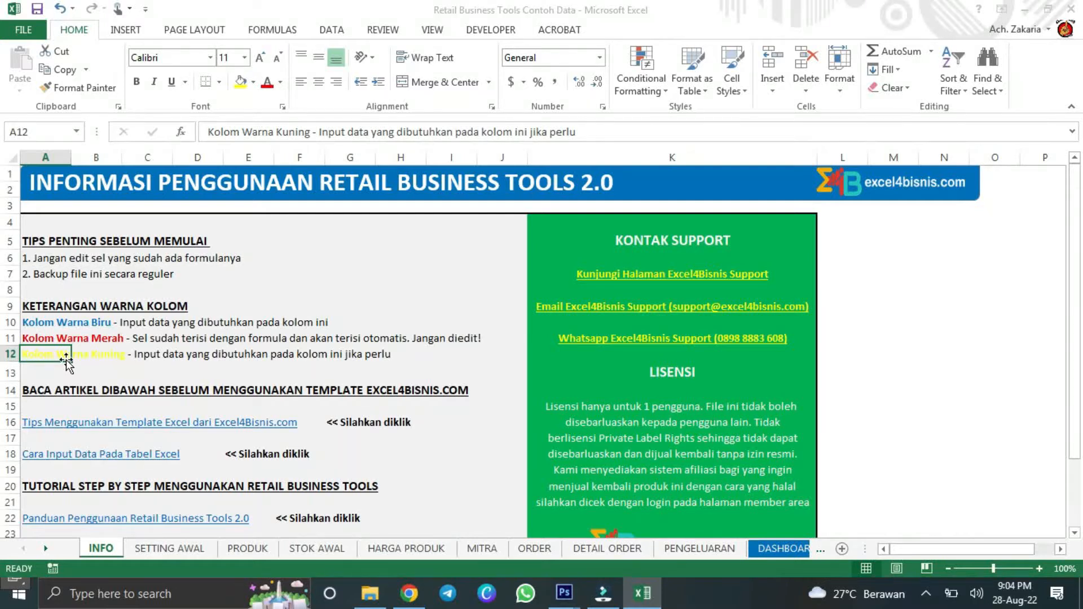
{"action": "scroll", "coordinate": [66, 364], "scroll_direction": "down", "scroll_amount": 1}
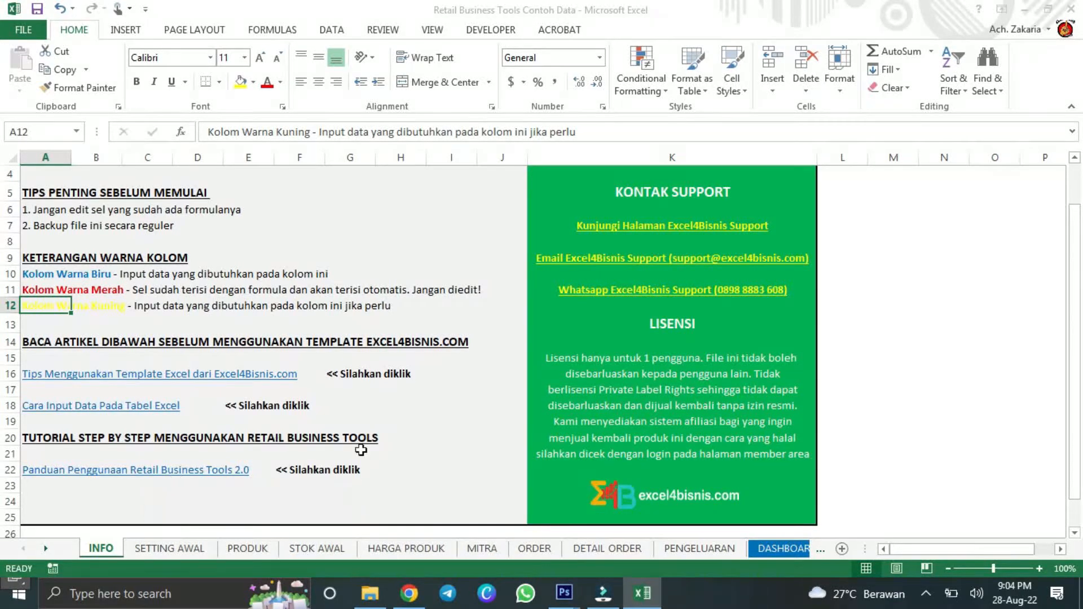
{"action": "left_click", "coordinate": [418, 455]}
{"action": "scroll", "coordinate": [421, 462], "scroll_direction": "up", "scroll_amount": 1}
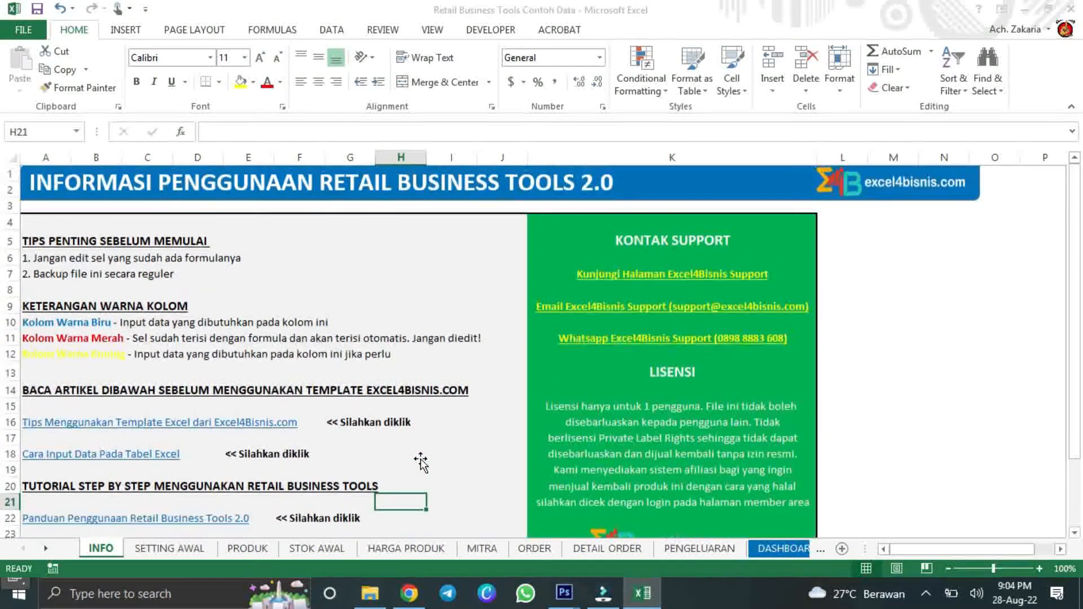
- Open the SETTING AWAL sheet and review its business information, location and product category tables
{"action": "left_click", "coordinate": [185, 553]}
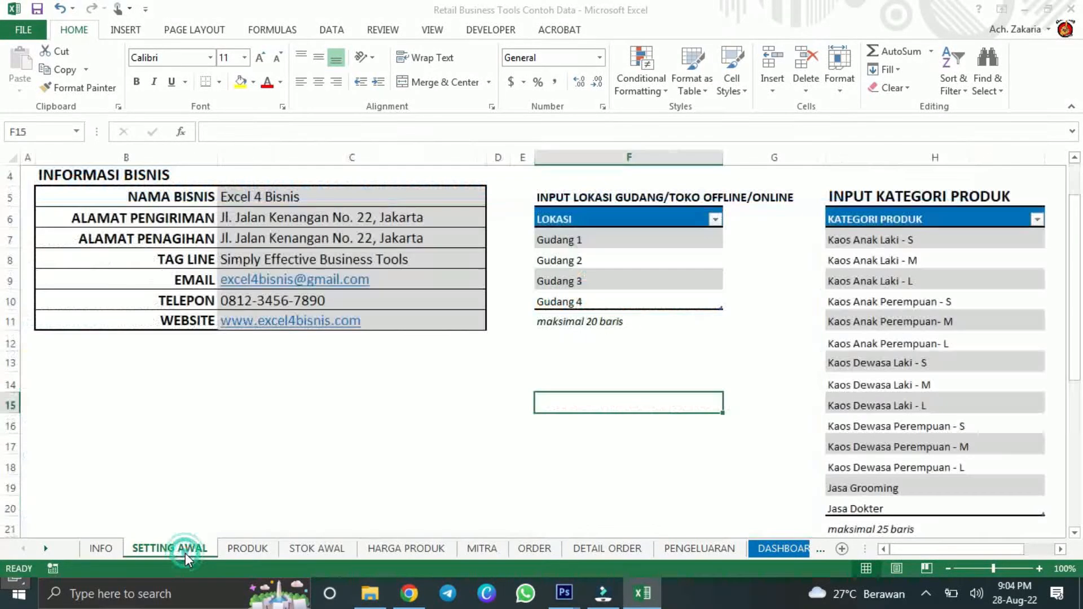
{"action": "scroll", "coordinate": [341, 415], "scroll_direction": "up", "scroll_amount": 1}
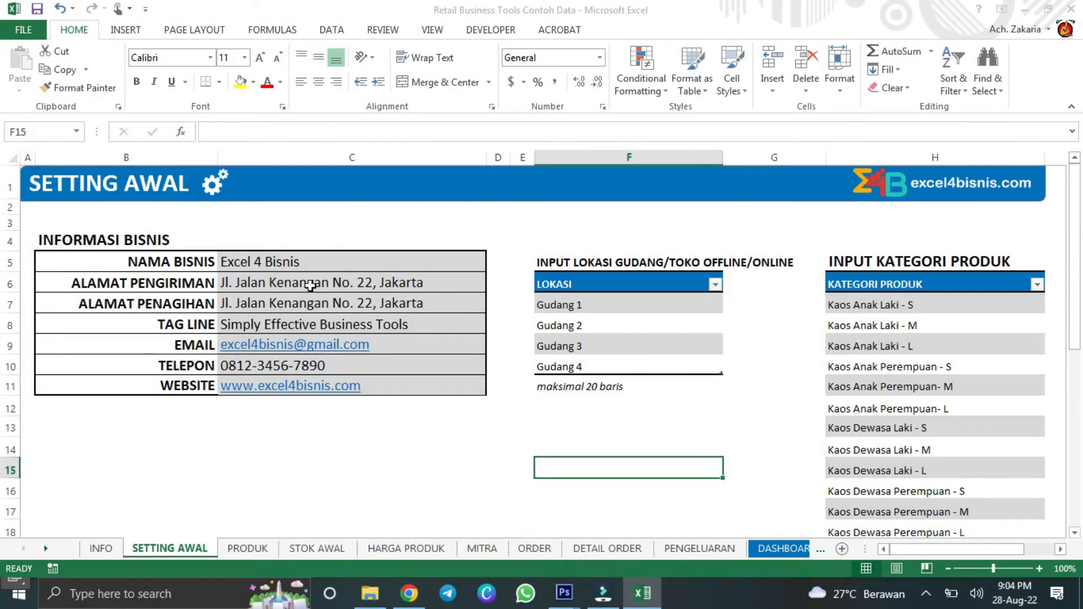
{"action": "left_click_drag", "start_coordinate": [415, 264], "coordinate": [418, 380]}
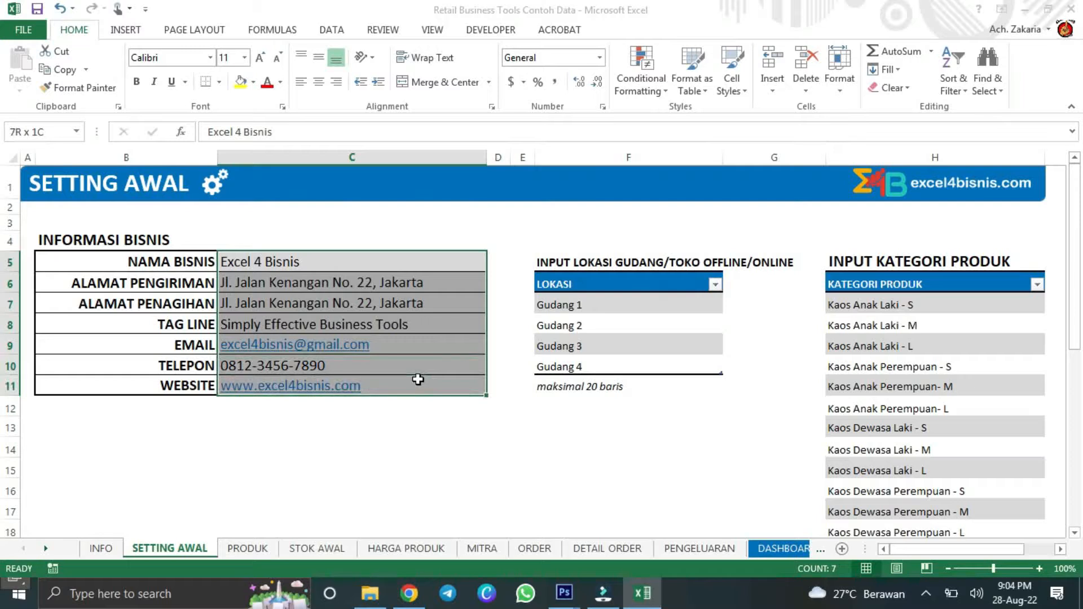
{"action": "left_click_drag", "start_coordinate": [172, 260], "coordinate": [169, 387]}
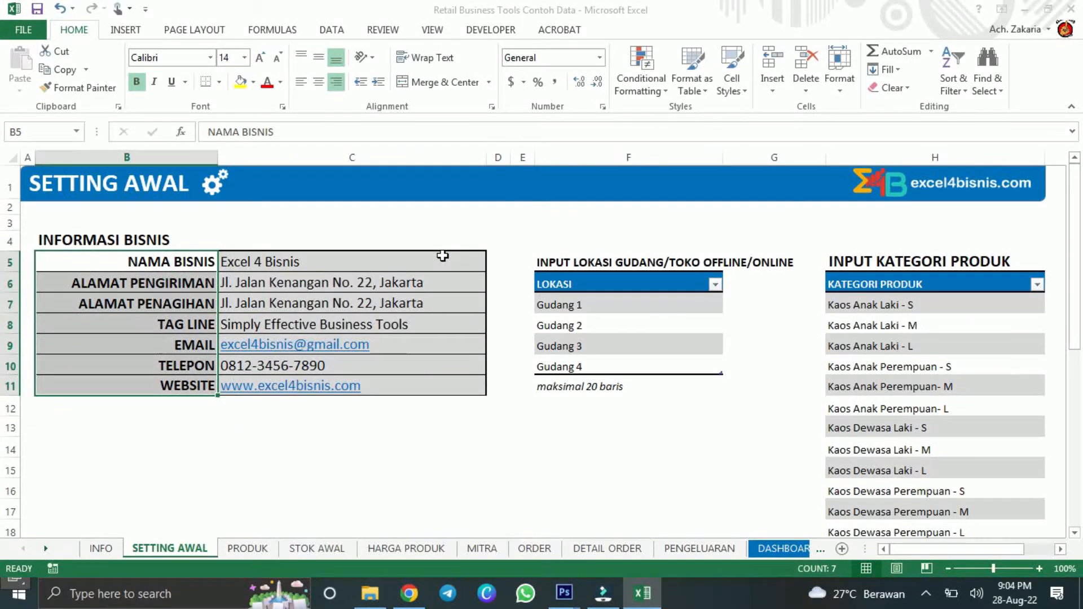
{"action": "left_click", "coordinate": [443, 256]}
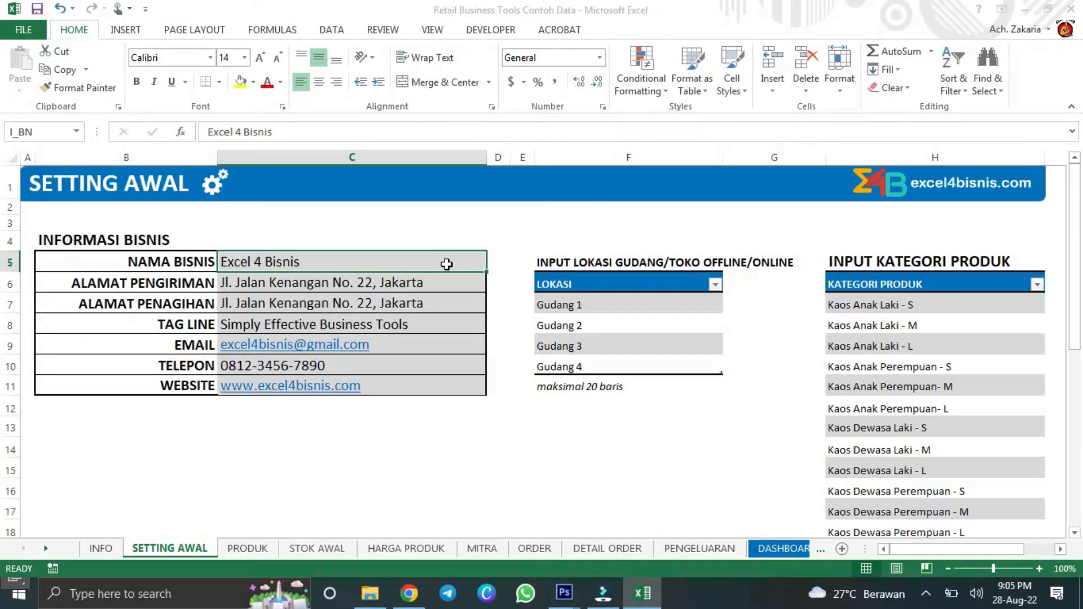
{"action": "left_click", "coordinate": [580, 288]}
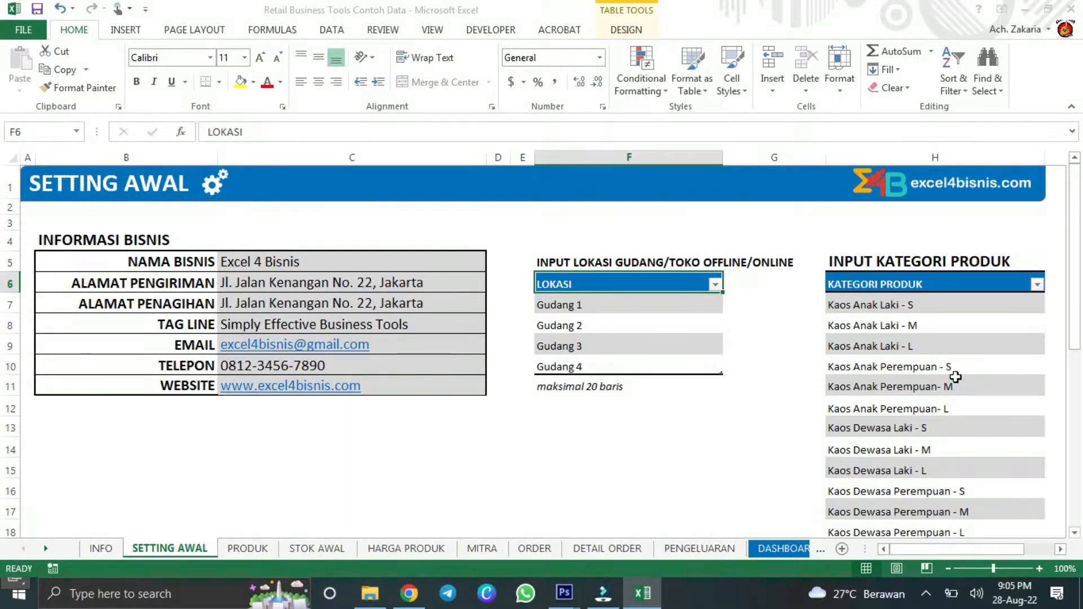
{"action": "scroll", "coordinate": [946, 373], "scroll_direction": "down", "scroll_amount": 2}
{"action": "scroll", "coordinate": [946, 373], "scroll_direction": "up", "scroll_amount": 2}
{"action": "key", "text": "Down"}
{"action": "key", "text": "Down"}
{"action": "key", "text": "Down"}
{"action": "key", "text": "Down"}
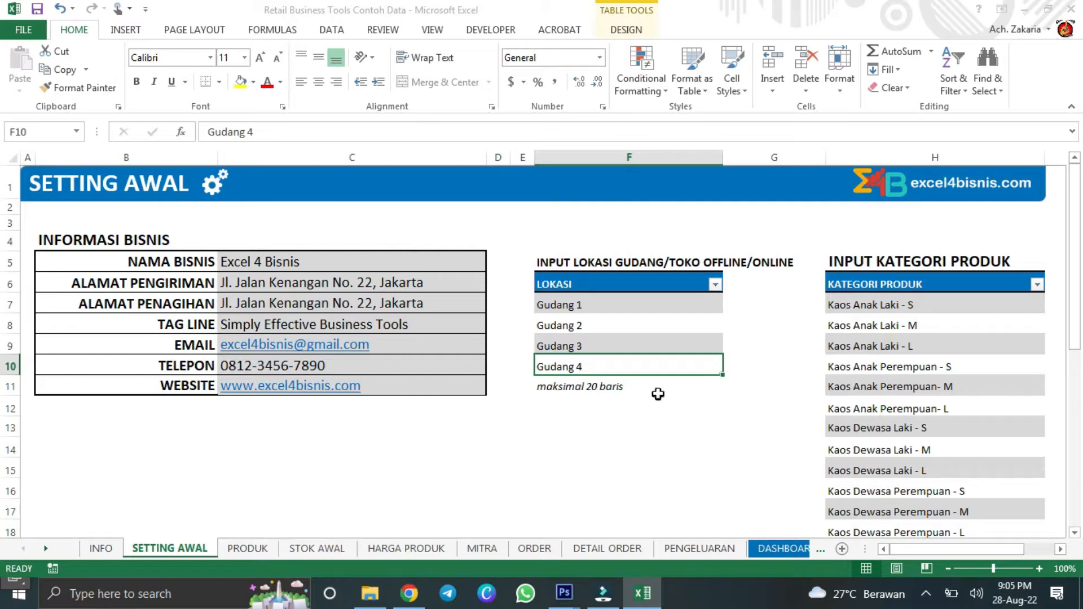
{"action": "scroll", "coordinate": [901, 447], "scroll_direction": "down", "scroll_amount": 2}
{"action": "scroll", "coordinate": [883, 437], "scroll_direction": "up", "scroll_amount": 2}
- Try inserting a table row below Gudang 4 in the LOKASI table, and undo the insertion
{"action": "right_click", "coordinate": [689, 364]}
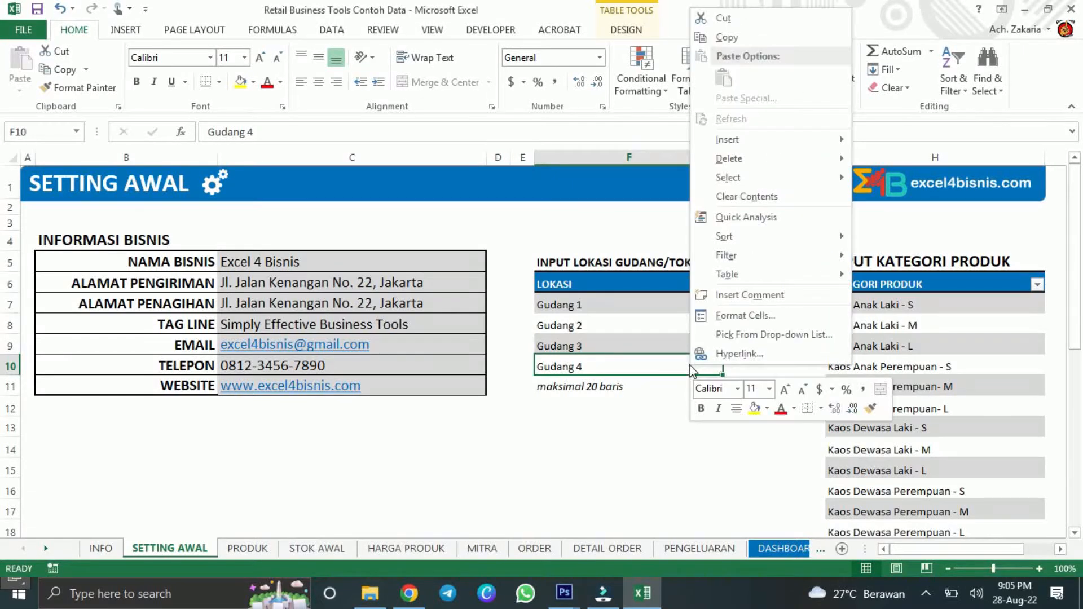
{"action": "mouse_move", "coordinate": [810, 145]}
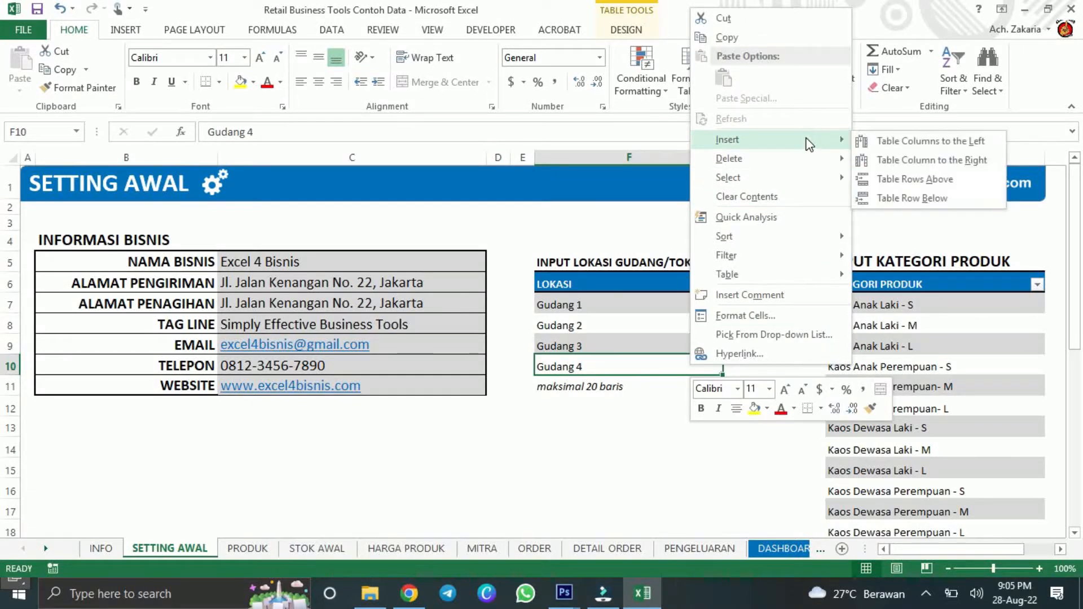
{"action": "left_click", "coordinate": [899, 191]}
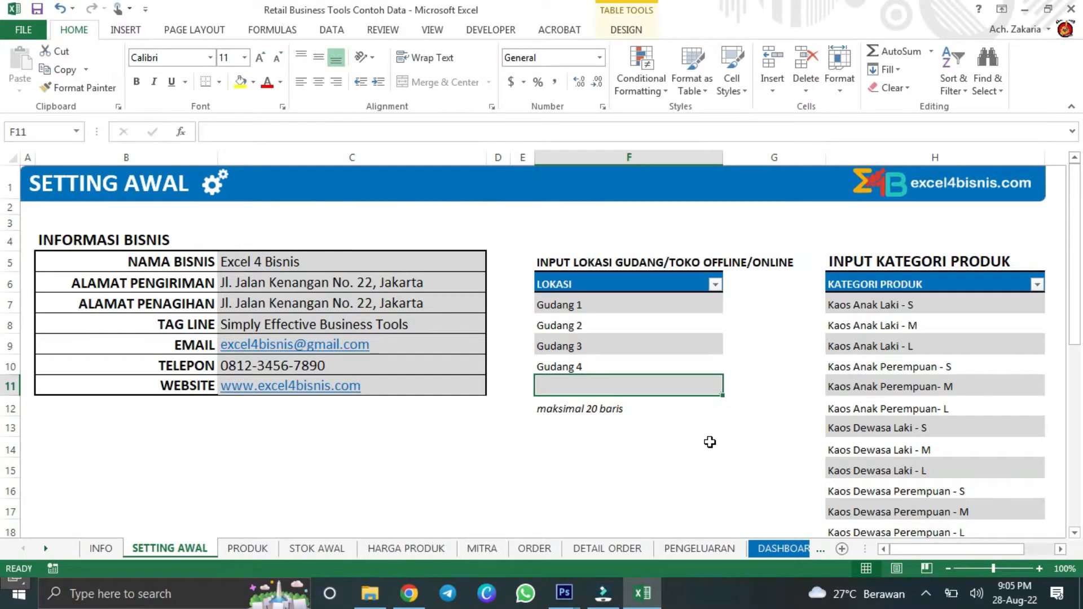
{"action": "key", "text": "ctrl+z"}
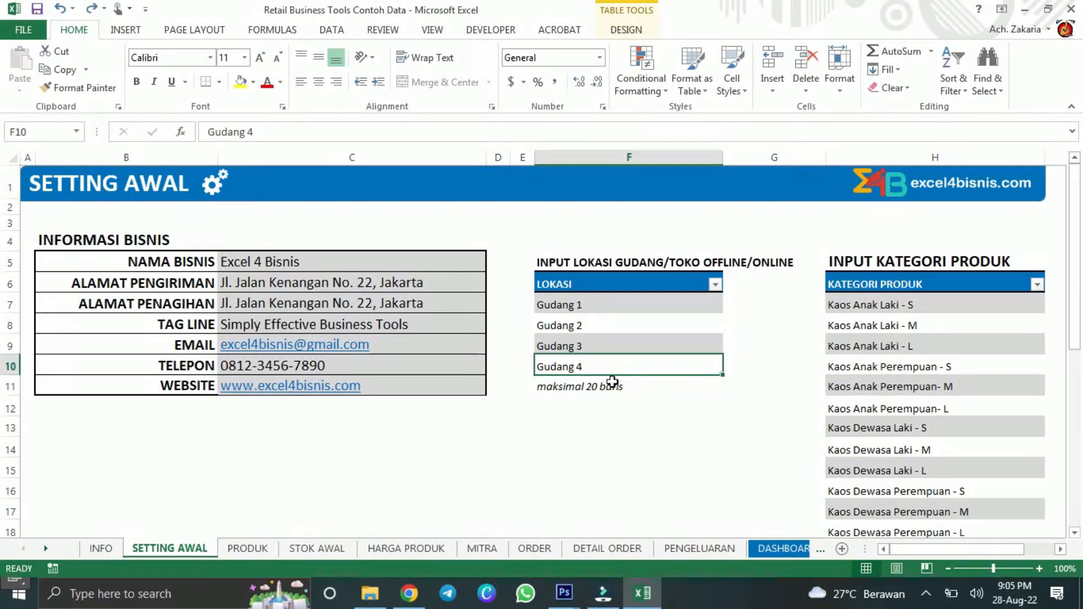
- Replace the row-limit note in F11 with the location Gudang 5 and remove its italic formatting
{"action": "left_click", "coordinate": [584, 387]}
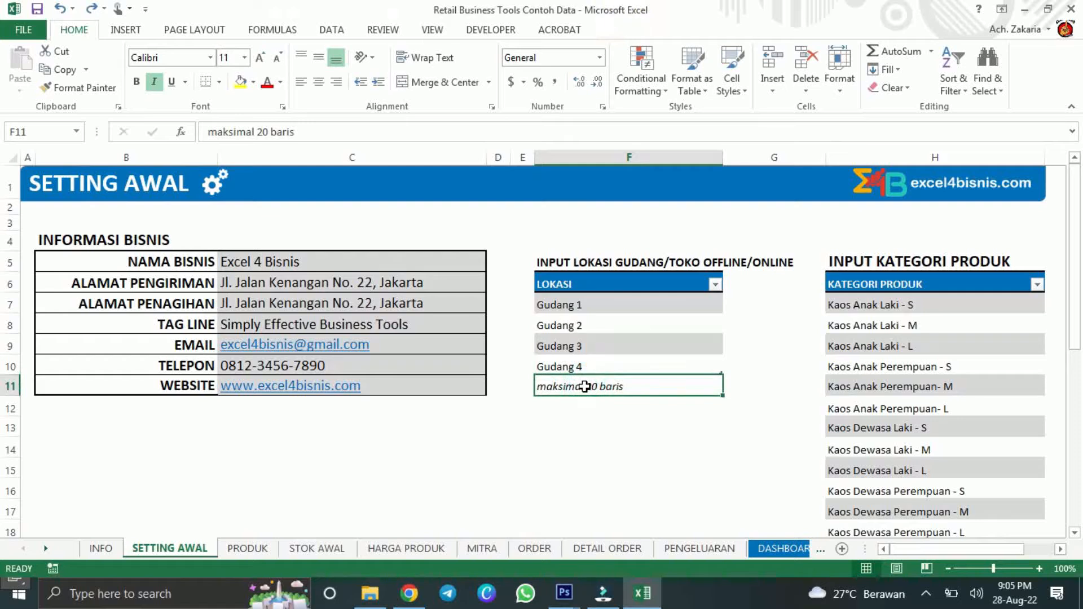
{"action": "key", "text": "Delete"}
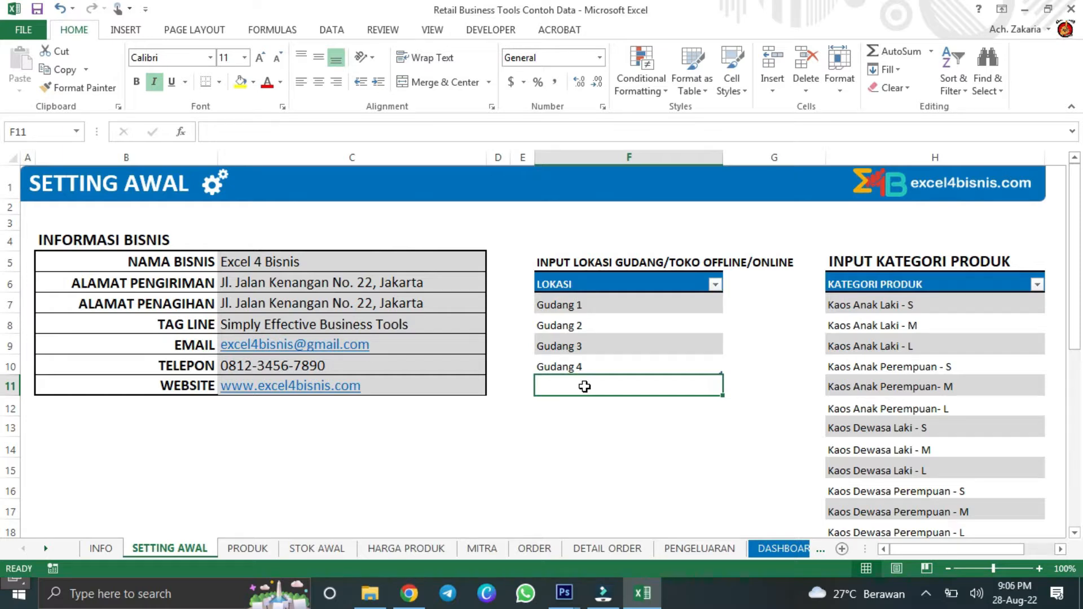
{"action": "type", "text": "Gudang "}
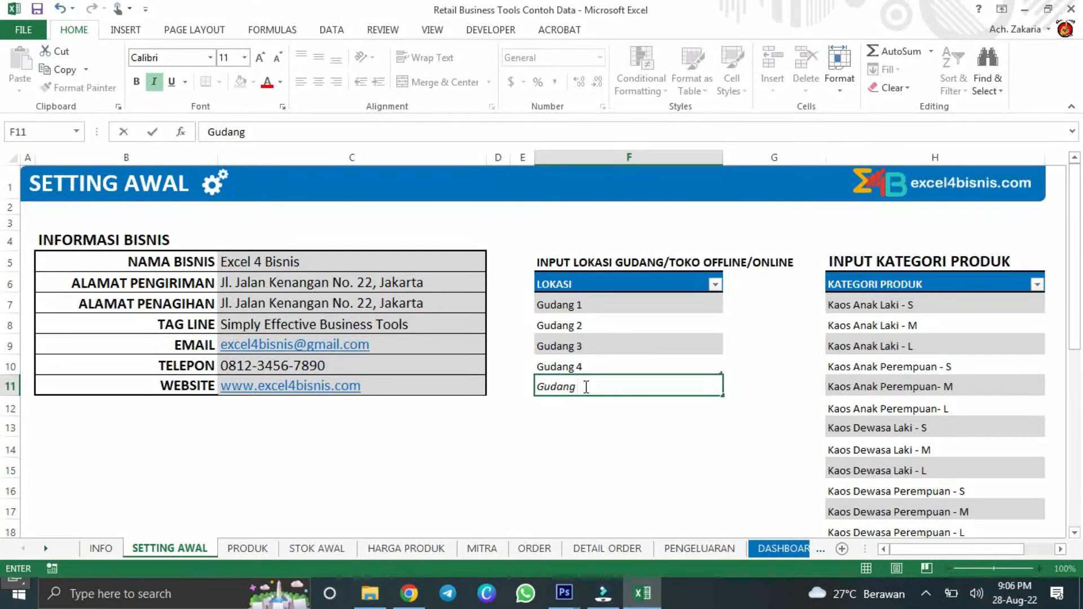
{"action": "type", "text": "5"}
{"action": "key", "text": "Return"}
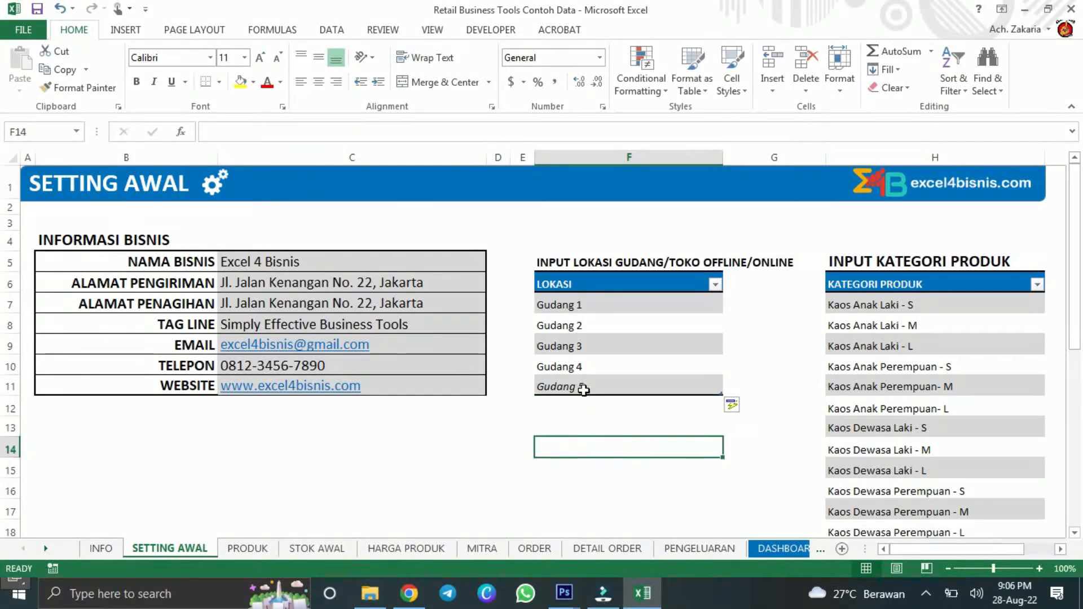
{"action": "left_click", "coordinate": [580, 387]}
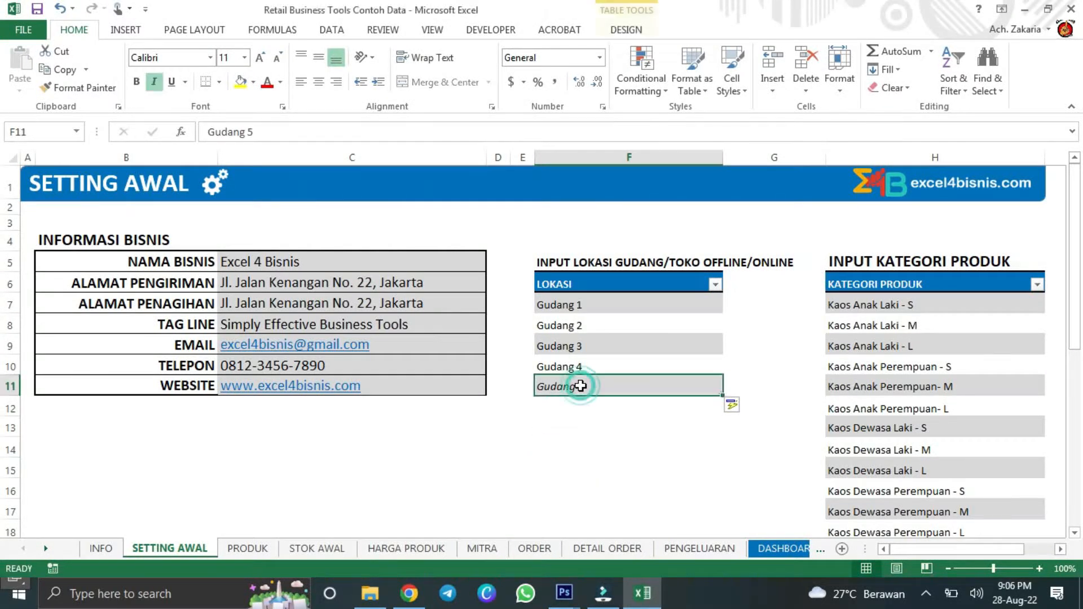
{"action": "left_click", "coordinate": [154, 82]}
- Add the location Gudang 6 in F12, directly below Gudang 5
{"action": "left_click", "coordinate": [585, 408]}
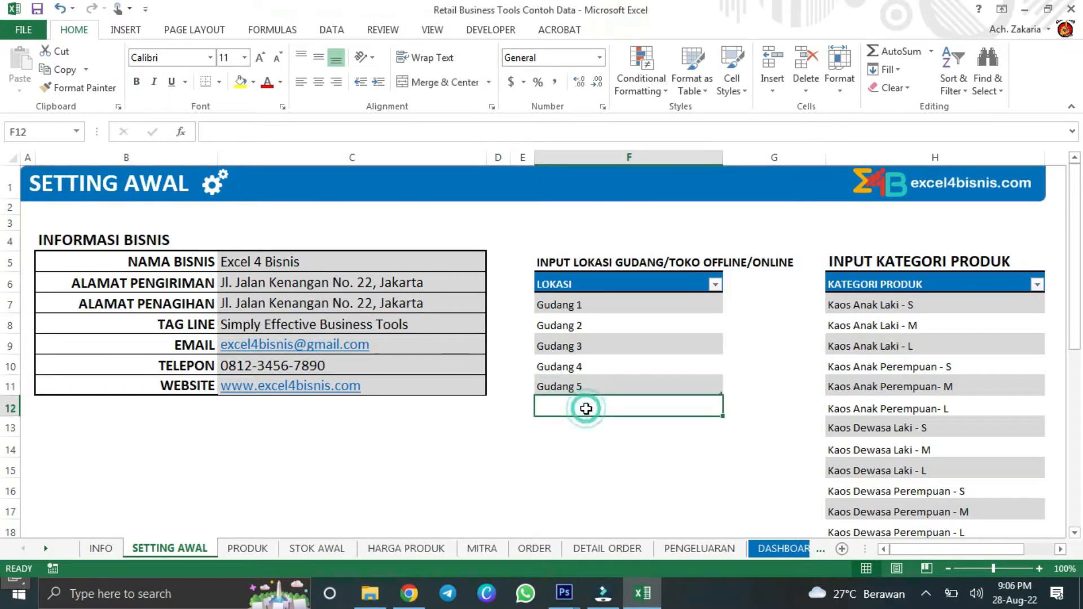
{"action": "type", "text": "Guan"}
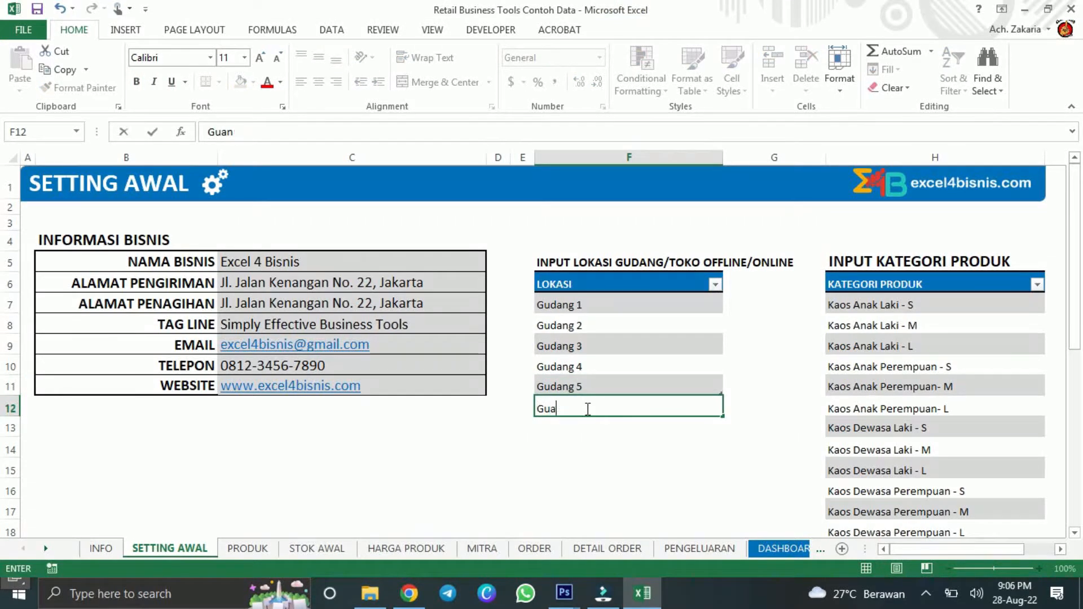
{"action": "type", "text": "ang 6"}
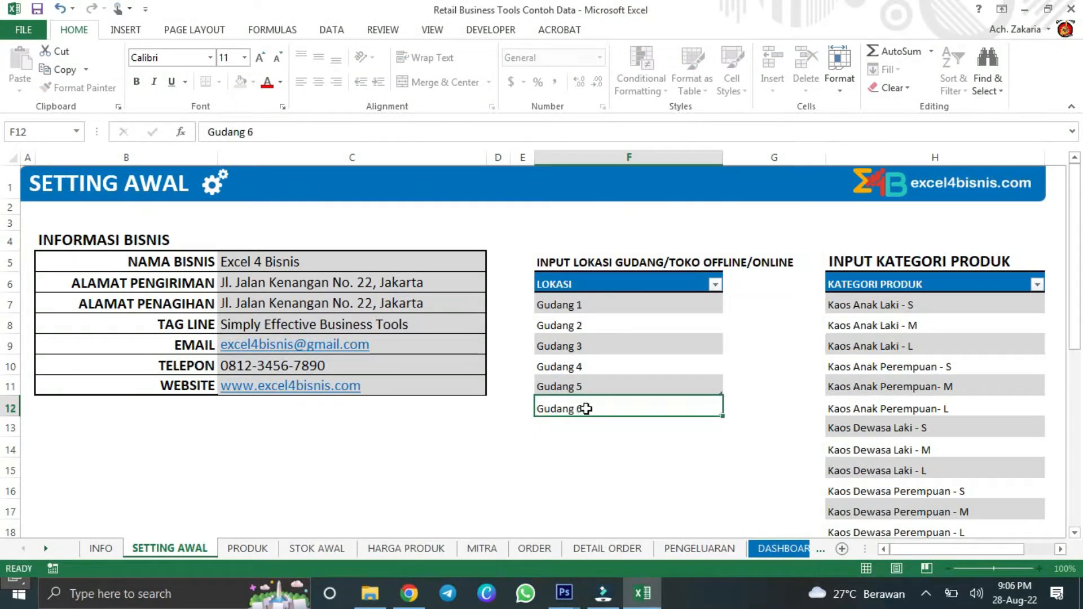
{"action": "key", "text": "Return"}
{"action": "left_click", "coordinate": [594, 451]}
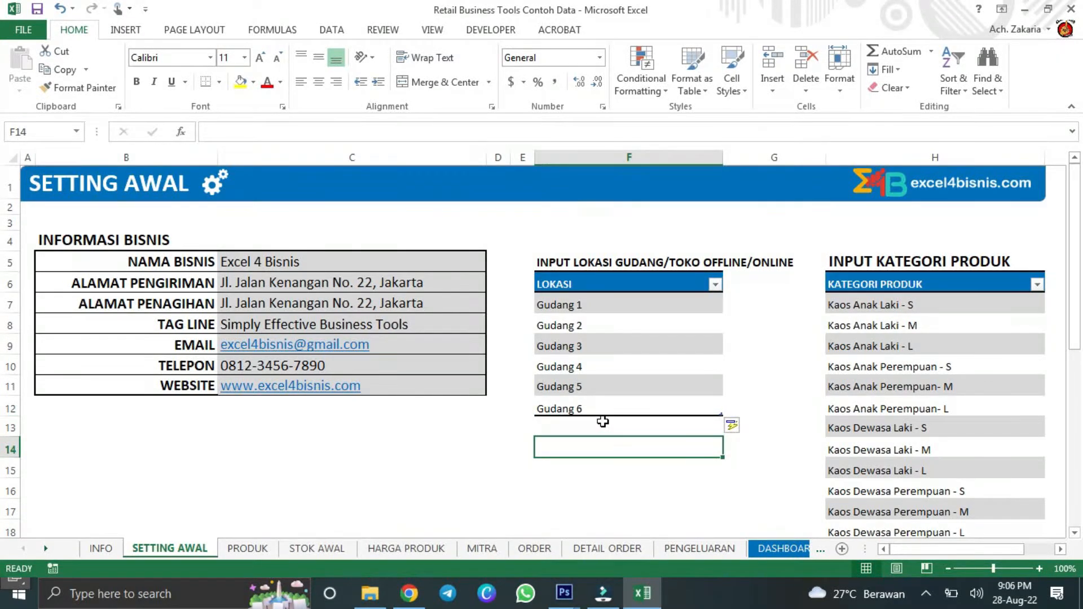
- Insert an empty table row below Gudang 6 in the LOKASI table
{"action": "left_click", "coordinate": [632, 405]}
{"action": "right_click", "coordinate": [634, 409]}
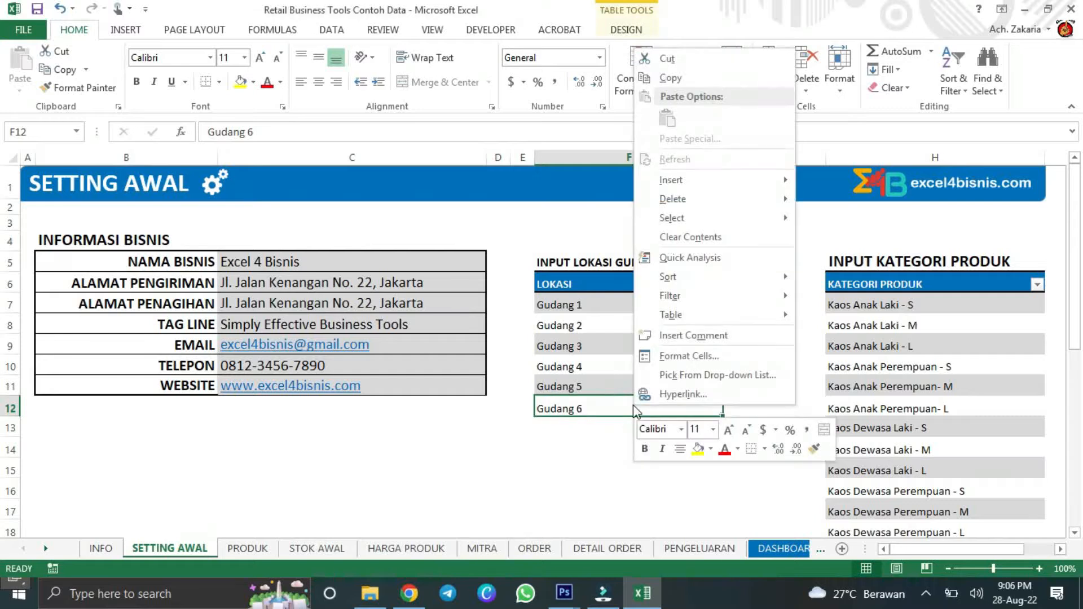
{"action": "mouse_move", "coordinate": [756, 180]}
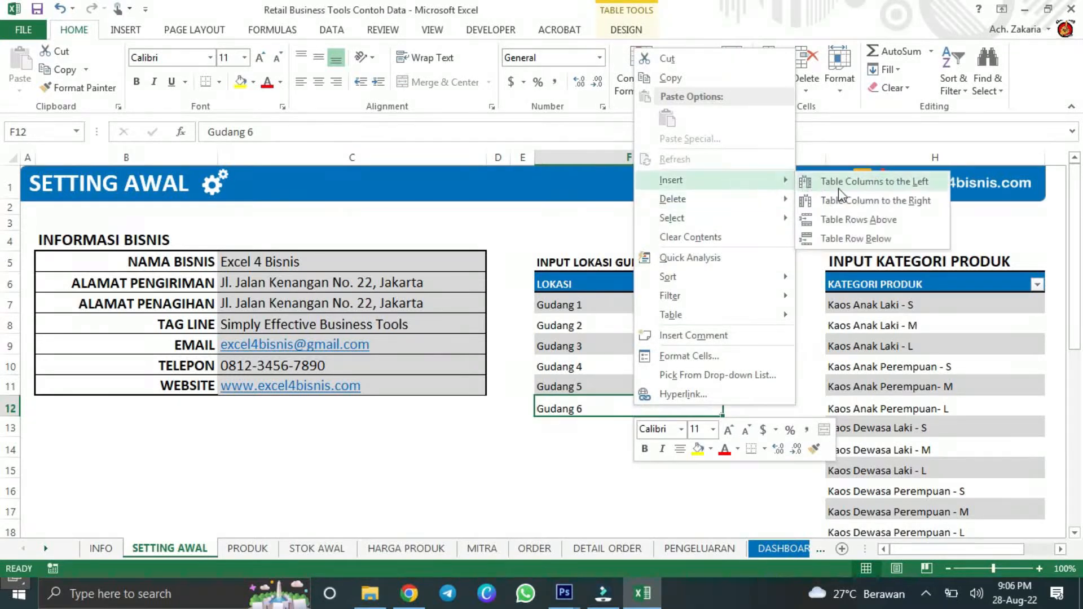
{"action": "left_click", "coordinate": [867, 239]}
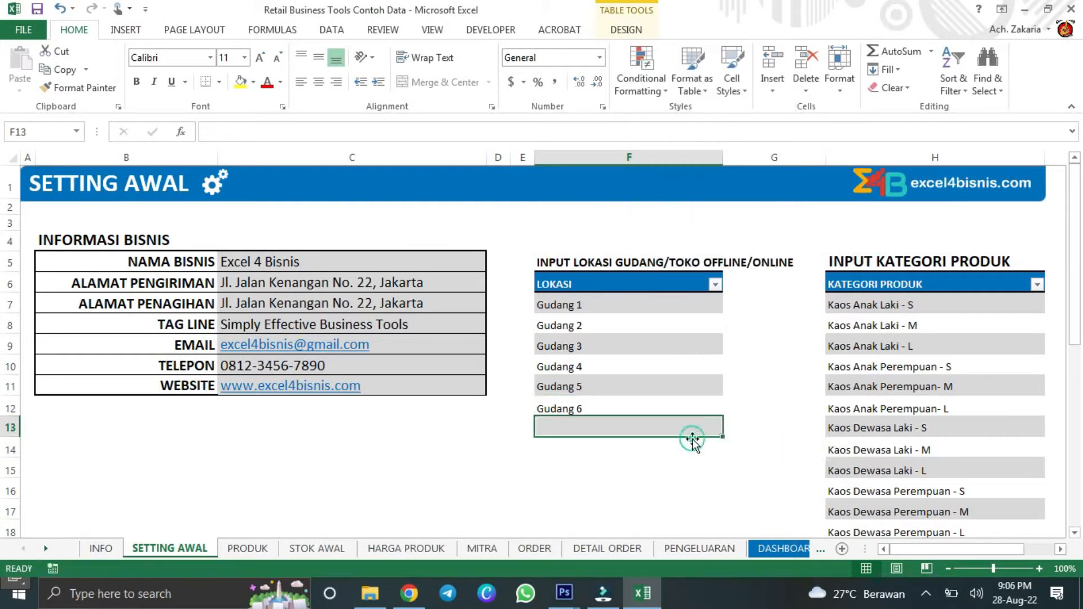
- Insert an empty table row below row 13 of the LOKASI table
{"action": "left_click", "coordinate": [682, 466]}
{"action": "left_click", "coordinate": [648, 427]}
{"action": "right_click", "coordinate": [650, 449]}
{"action": "left_click", "coordinate": [621, 422]}
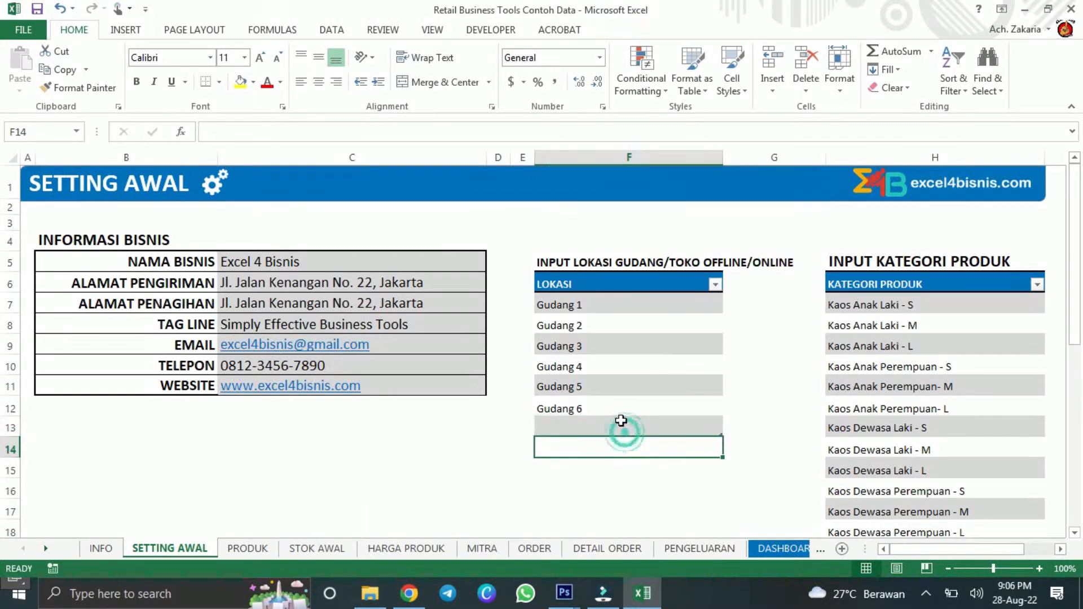
{"action": "right_click", "coordinate": [622, 422]}
{"action": "mouse_move", "coordinate": [768, 197]}
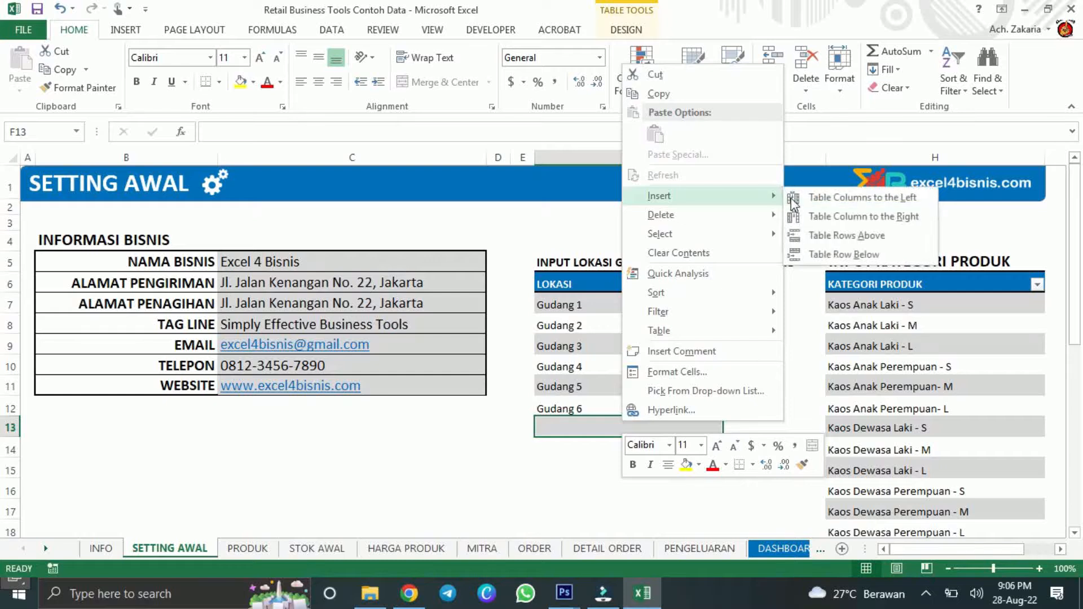
{"action": "left_click", "coordinate": [834, 255]}
{"action": "left_click", "coordinate": [769, 435]}
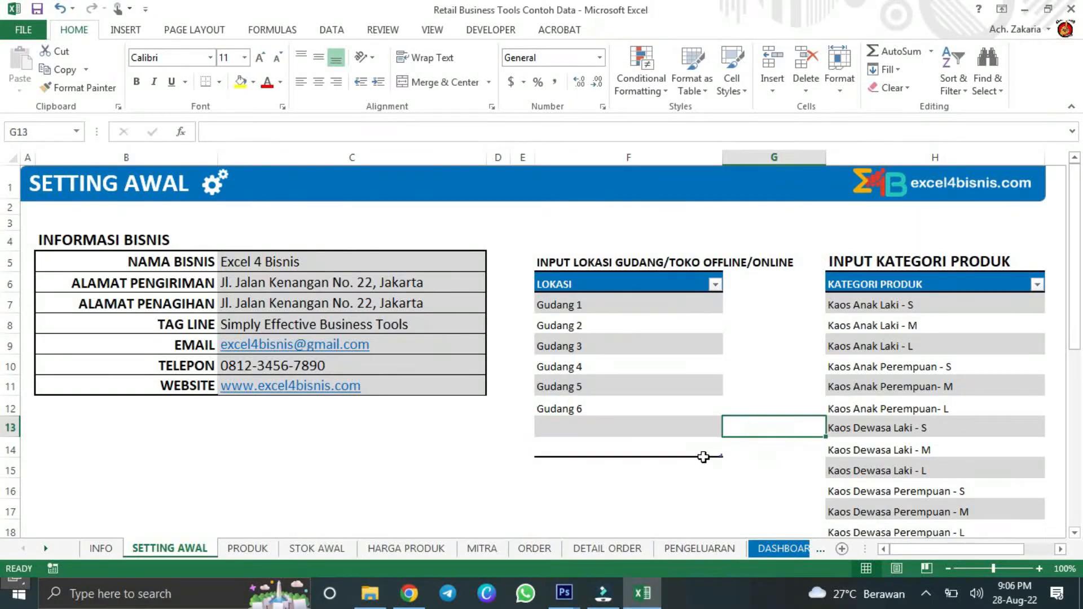
- Extend the LOKASI table with one more empty row below row 14
{"action": "left_click", "coordinate": [670, 449]}
{"action": "right_click", "coordinate": [669, 448]}
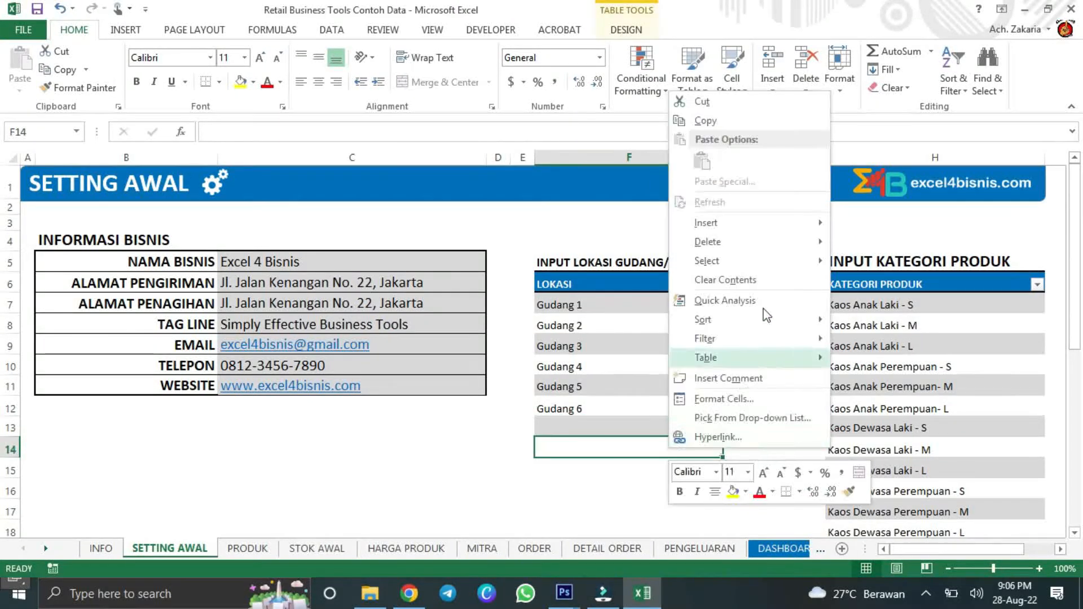
{"action": "mouse_move", "coordinate": [760, 221]}
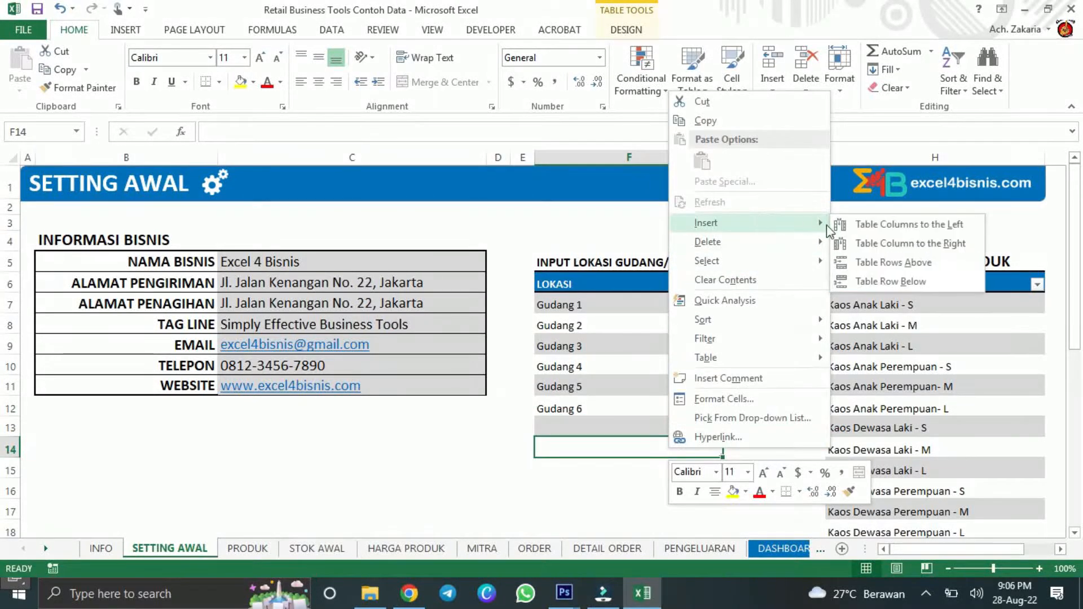
{"action": "left_click", "coordinate": [887, 280]}
{"action": "scroll", "coordinate": [746, 409], "scroll_direction": "down", "scroll_amount": 1}
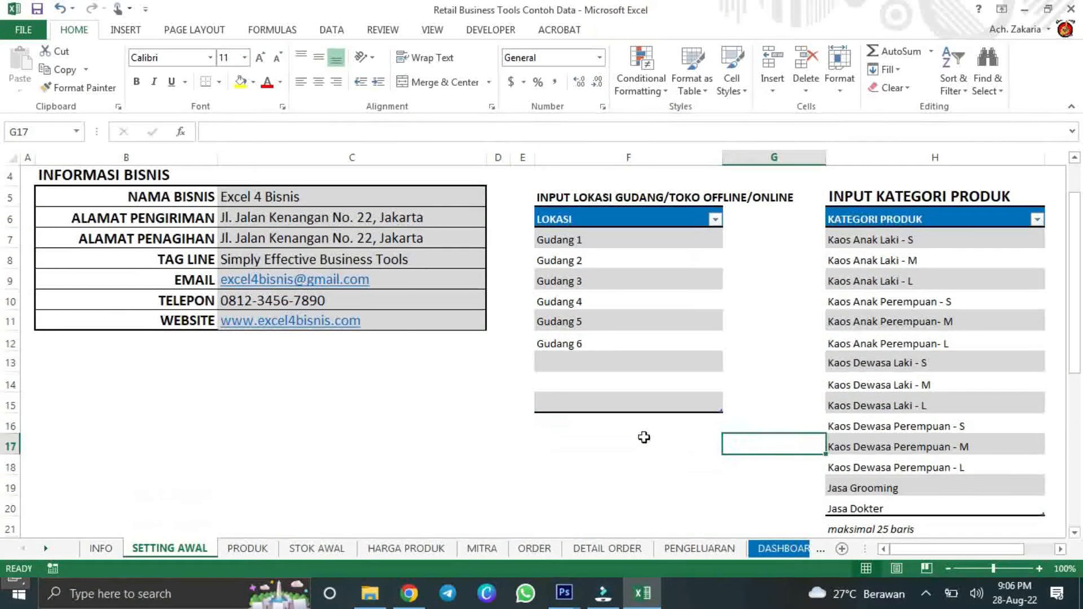
{"action": "left_click_drag", "start_coordinate": [643, 446], "coordinate": [637, 486]}
{"action": "left_click", "coordinate": [765, 360]}
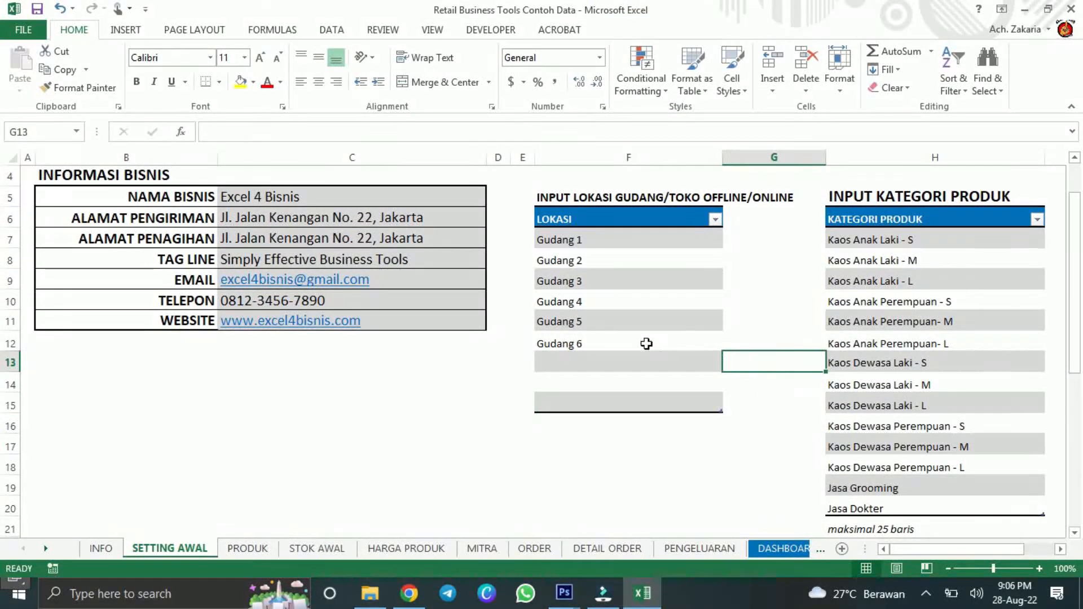
{"action": "left_click_drag", "start_coordinate": [644, 365], "coordinate": [643, 422]}
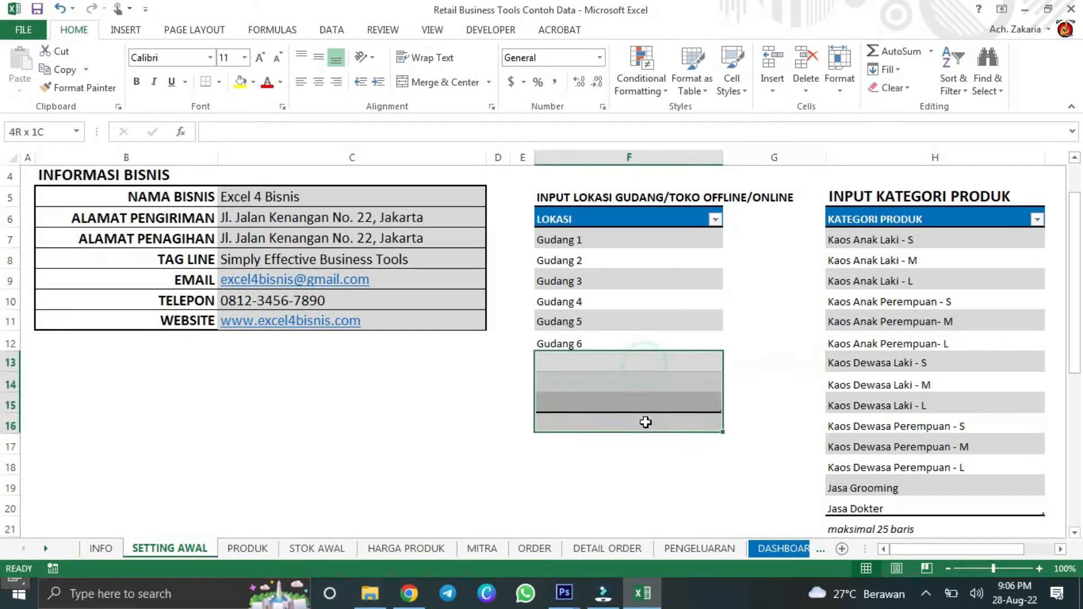
{"action": "left_click", "coordinate": [593, 339]}
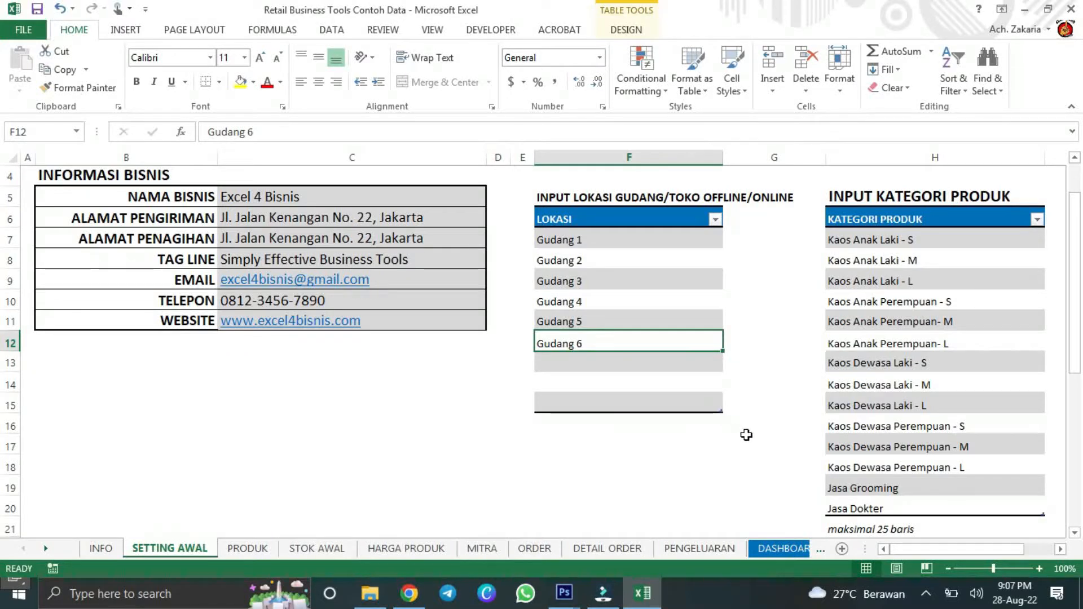
{"action": "left_click", "coordinate": [719, 441]}
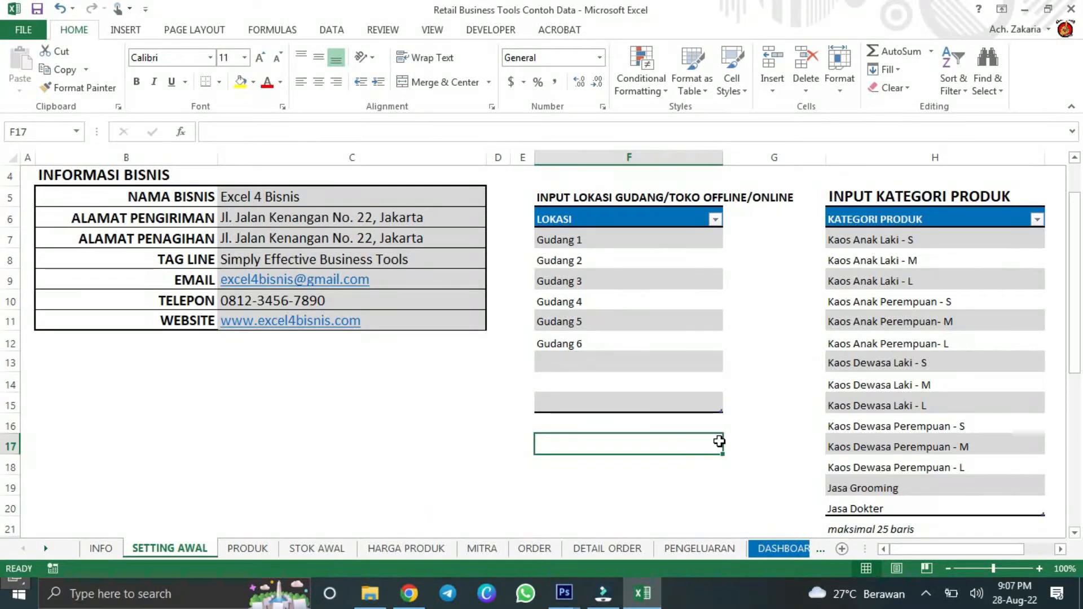
- Undo the added LOKASI rows and the Gudang 6 and Gudang 5 entries, restoring the row-limit note below Gudang 4
{"action": "left_click_drag", "start_coordinate": [654, 359], "coordinate": [652, 392]}
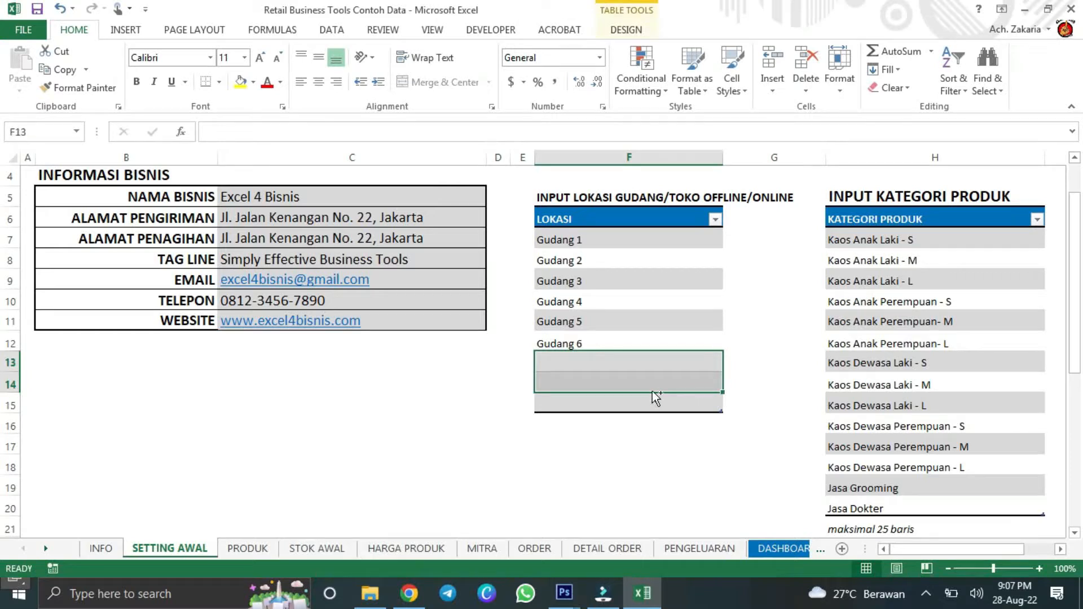
{"action": "key", "text": "ctrl+z"}
{"action": "key", "text": "ctrl+z"}
{"action": "key", "text": "ctrl+z"}
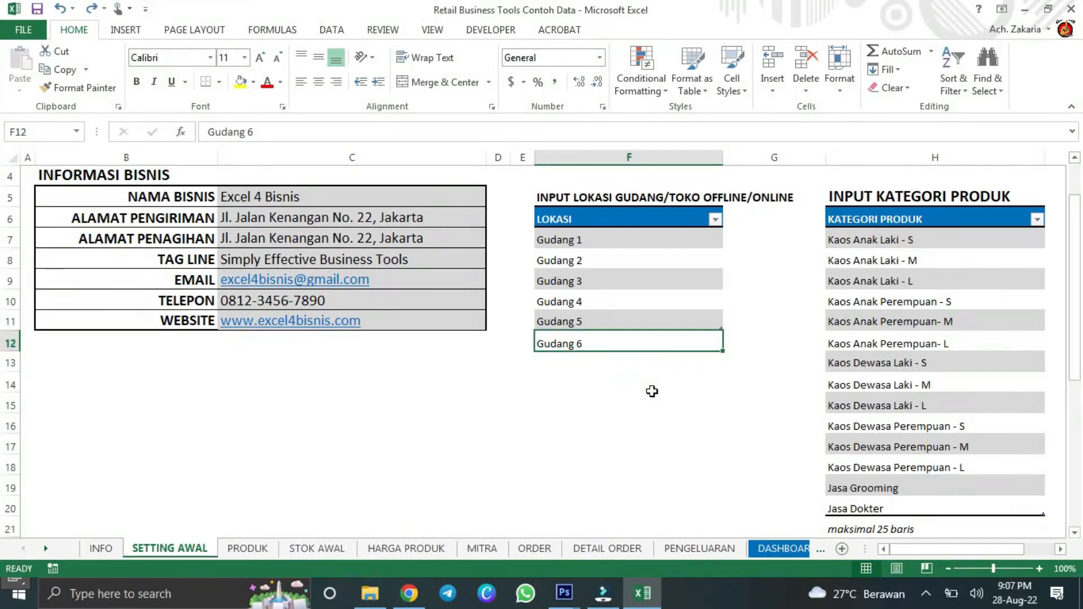
{"action": "key", "text": "ctrl+z"}
{"action": "key", "text": "ctrl+z"}
{"action": "key", "text": "ctrl+z"}
{"action": "key", "text": "ctrl+z"}
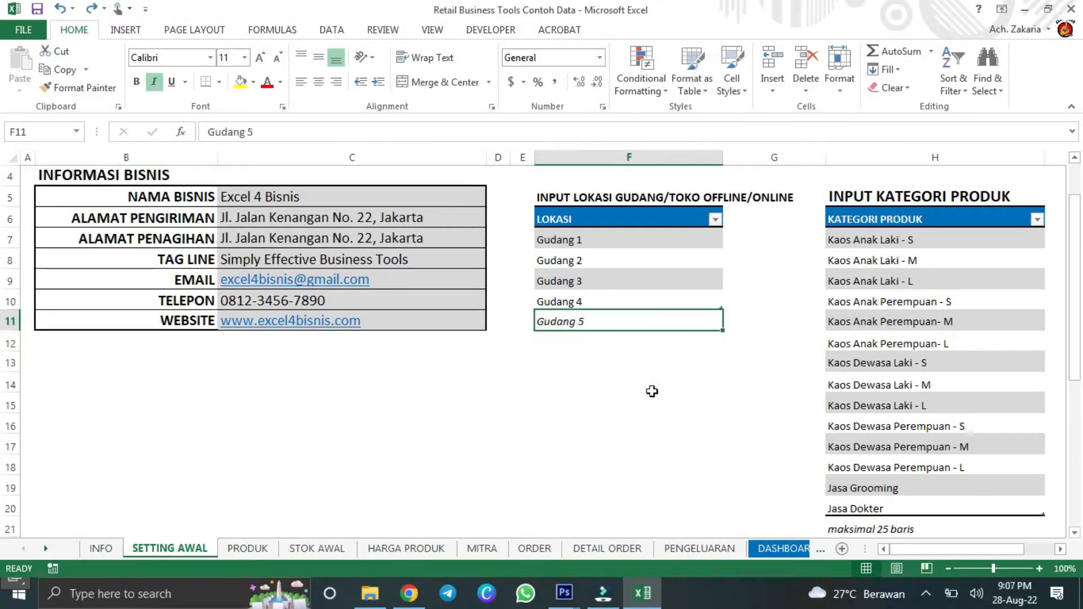
{"action": "key", "text": "ctrl+z"}
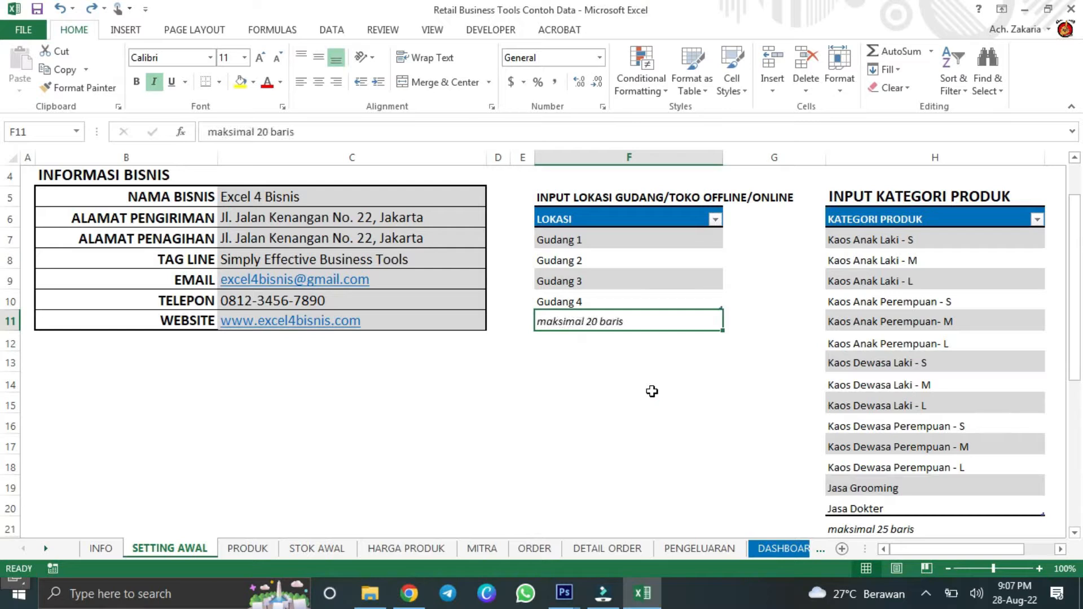
{"action": "left_click", "coordinate": [652, 391]}
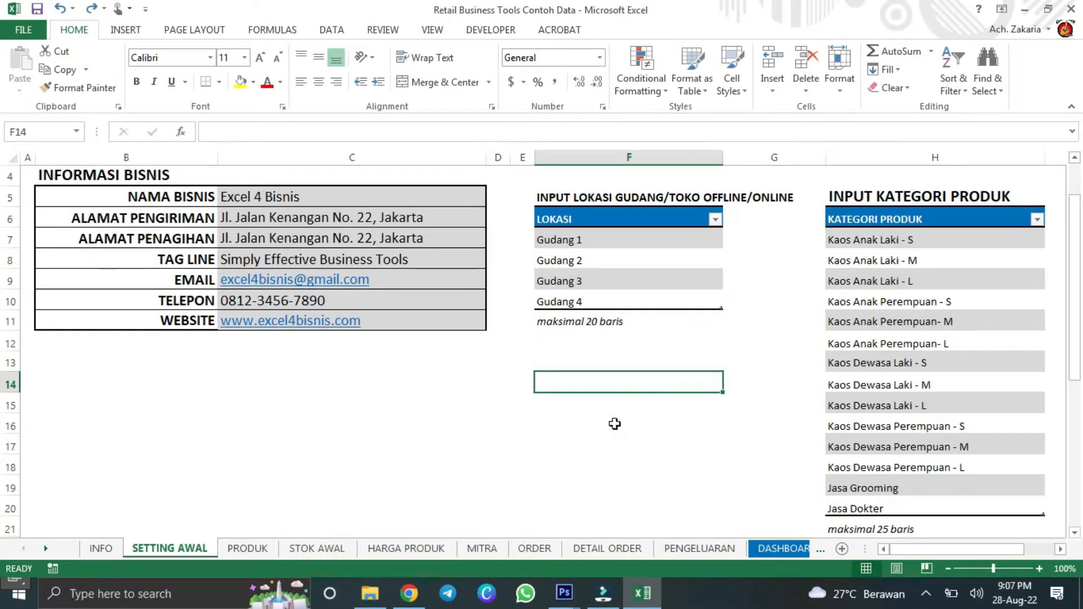
- Open the PRODUK sheet and select the input column headers from ID to PAJAK
{"action": "left_click", "coordinate": [262, 548]}
{"action": "scroll", "coordinate": [484, 498], "scroll_direction": "up", "scroll_amount": 5}
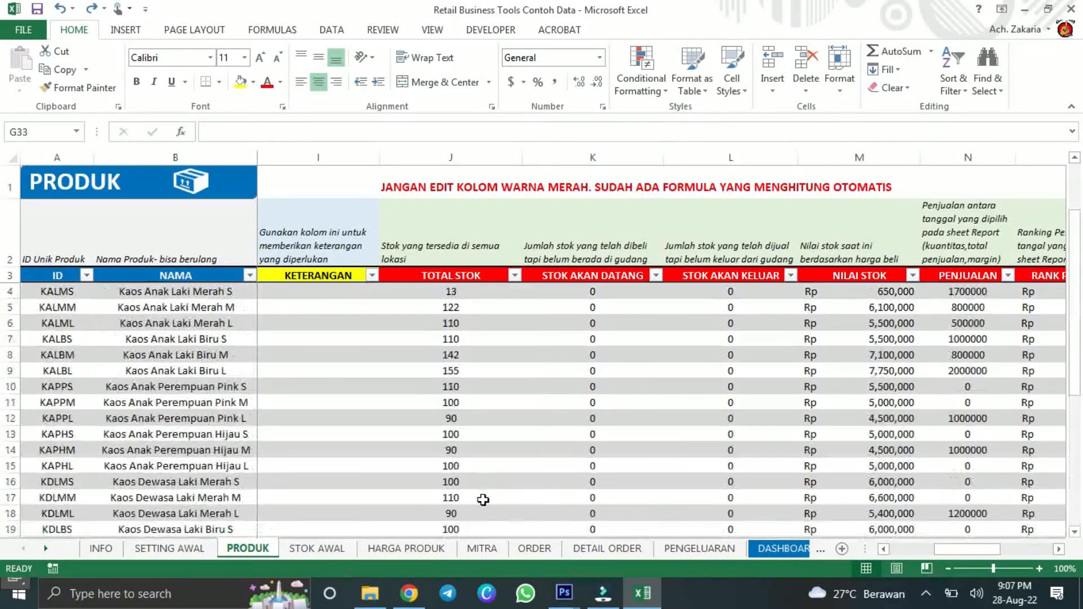
{"action": "left_click_drag", "start_coordinate": [966, 555], "coordinate": [892, 561]}
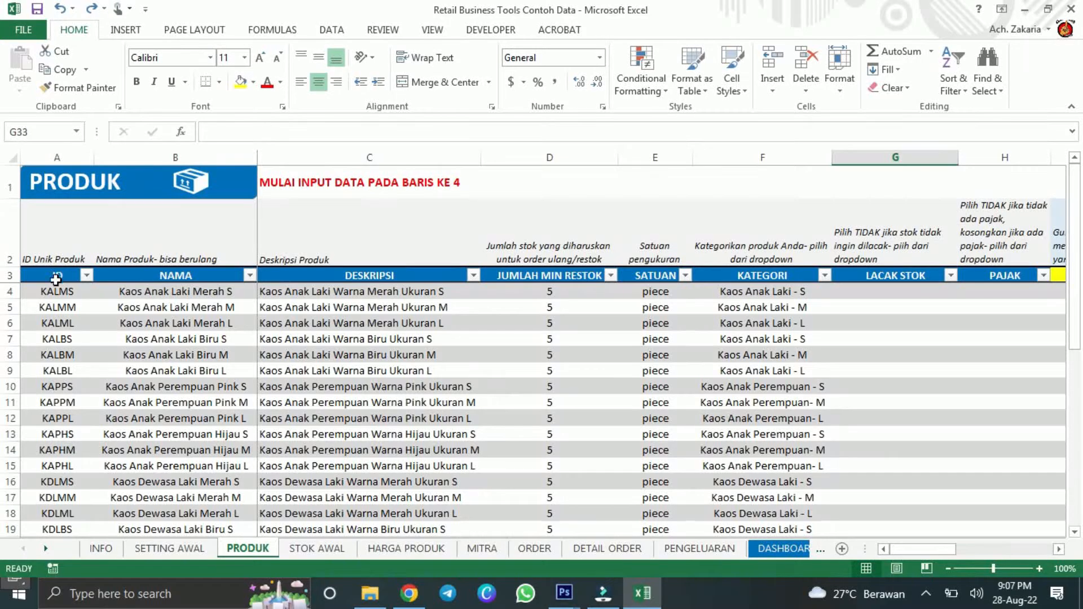
{"action": "left_click_drag", "start_coordinate": [57, 275], "coordinate": [986, 269]}
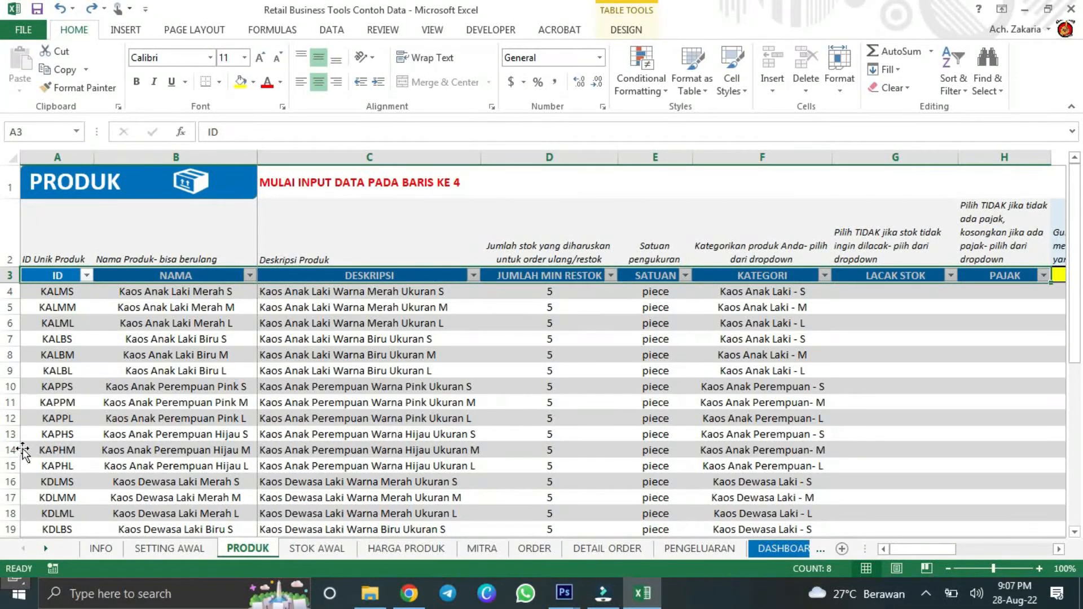
- Examine the first product row's ID, NAMA, DESKRIPSI and JUMLAH MIN RESTOK entries on the PRODUK sheet
{"action": "left_click", "coordinate": [68, 290]}
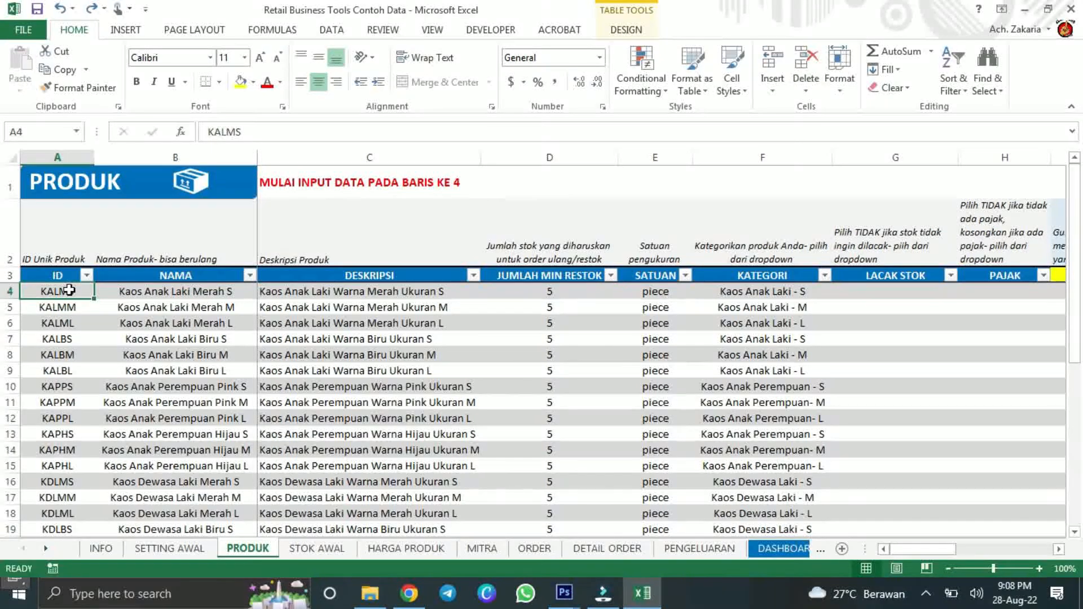
{"action": "left_click", "coordinate": [156, 292]}
{"action": "left_click", "coordinate": [304, 293]}
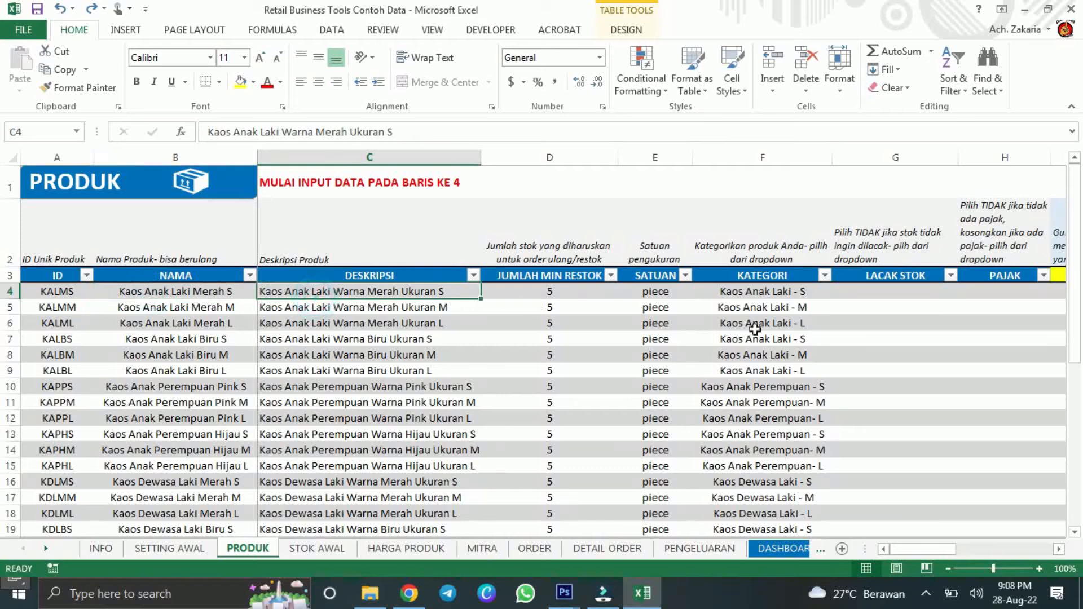
{"action": "left_click", "coordinate": [78, 291]}
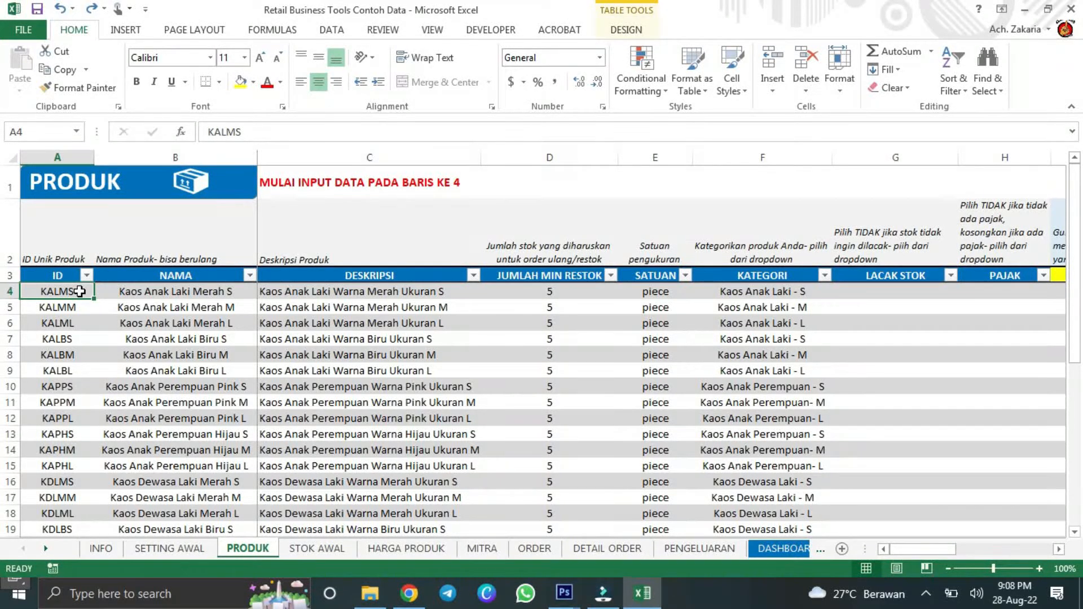
{"action": "left_click", "coordinate": [154, 291]}
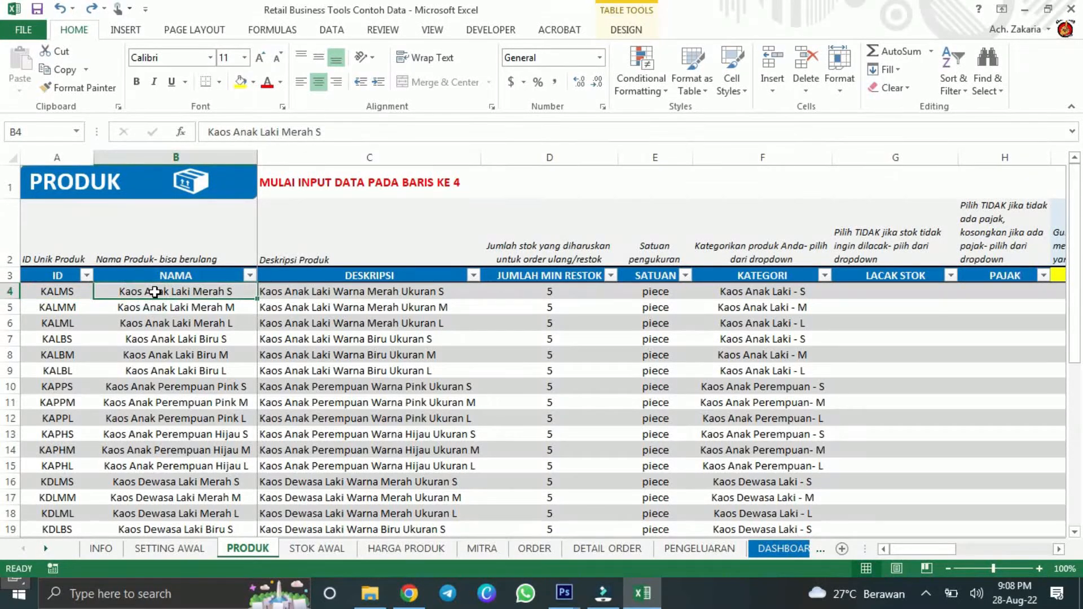
{"action": "left_click", "coordinate": [319, 293]}
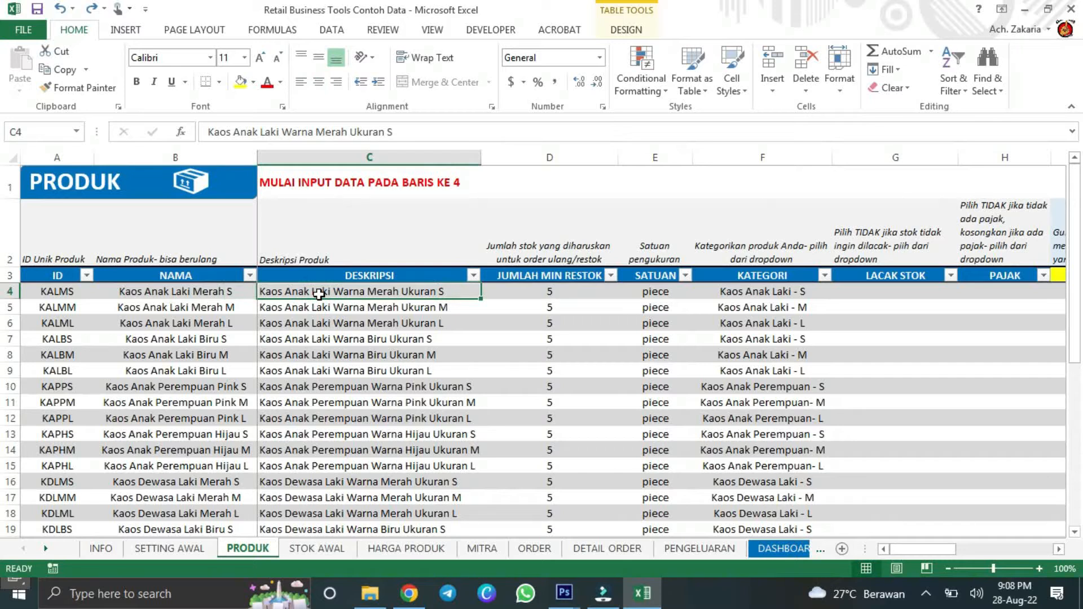
{"action": "left_click", "coordinate": [547, 287]}
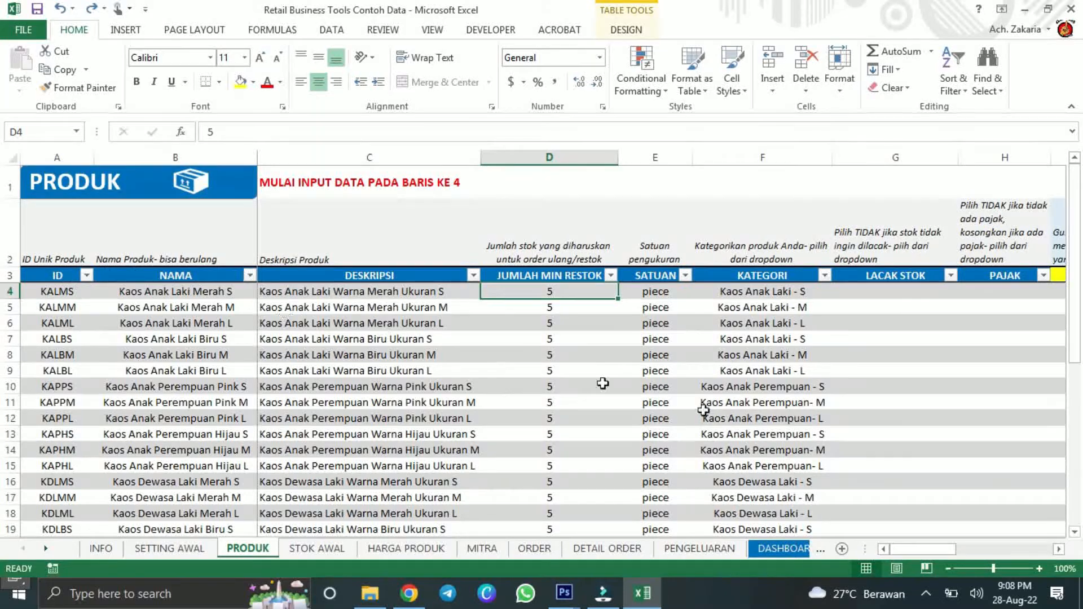
- Examine the STOK DI LOKASI and RE-STOK LAGI? columns for Gudang 2 on the PRODUK sheet
{"action": "left_click_drag", "start_coordinate": [931, 556], "coordinate": [1014, 556]}
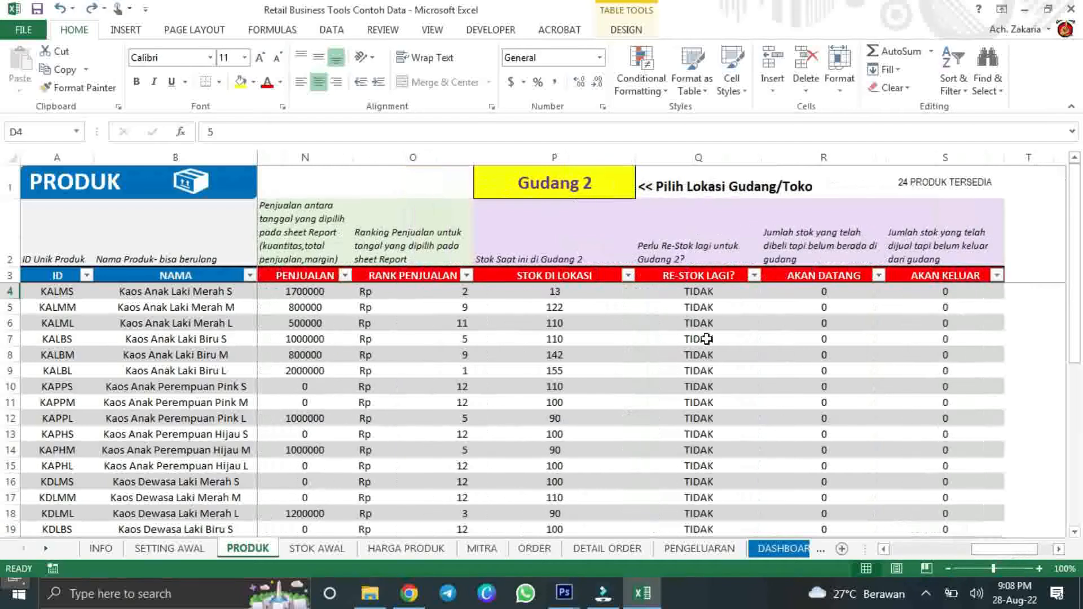
{"action": "left_click", "coordinate": [583, 296]}
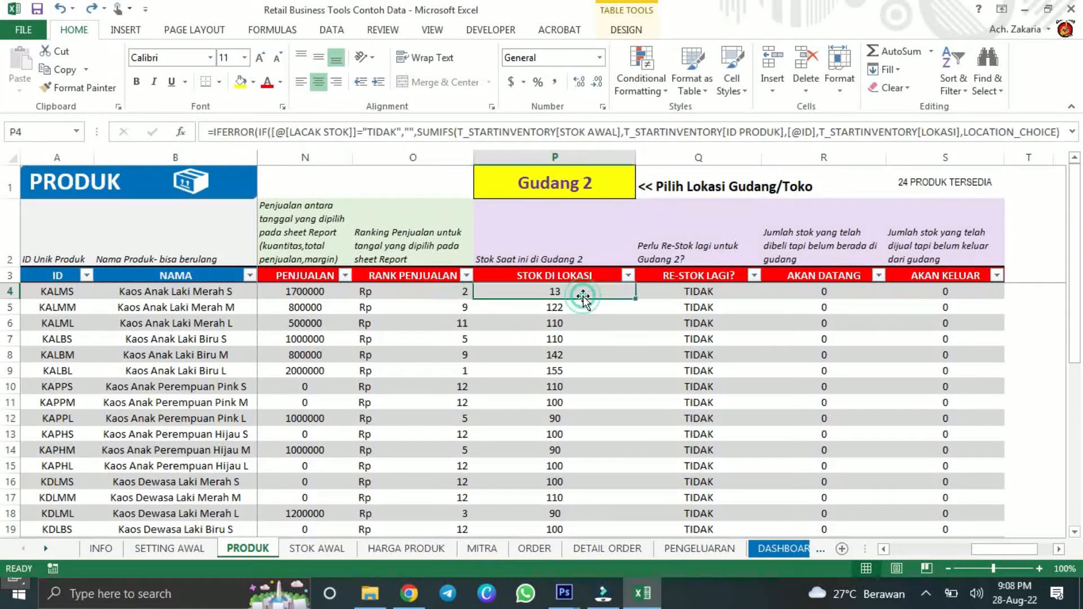
{"action": "left_click", "coordinate": [618, 338]}
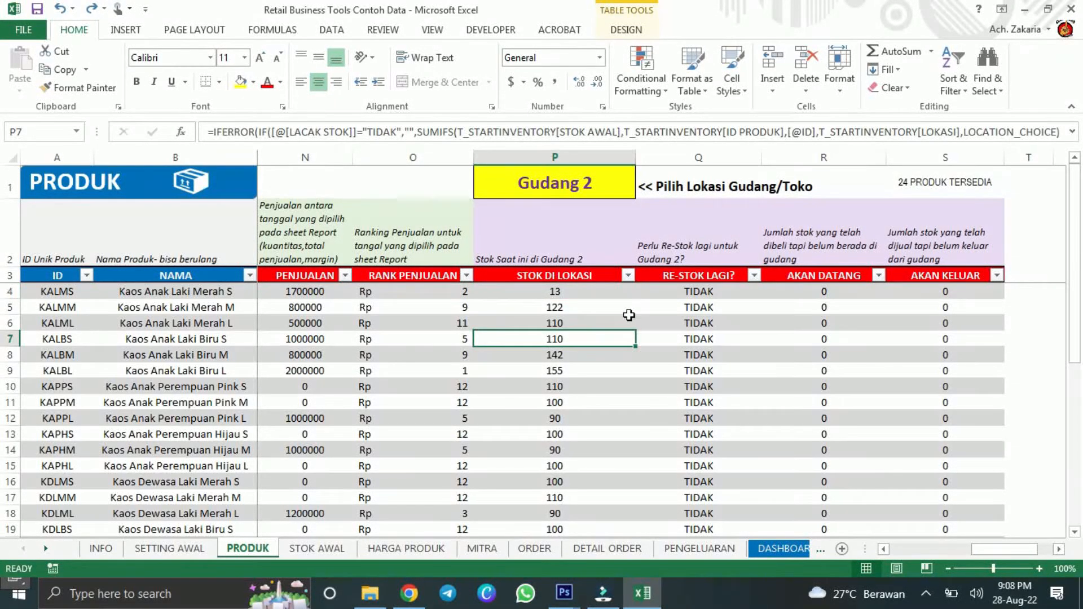
{"action": "left_click", "coordinate": [692, 293]}
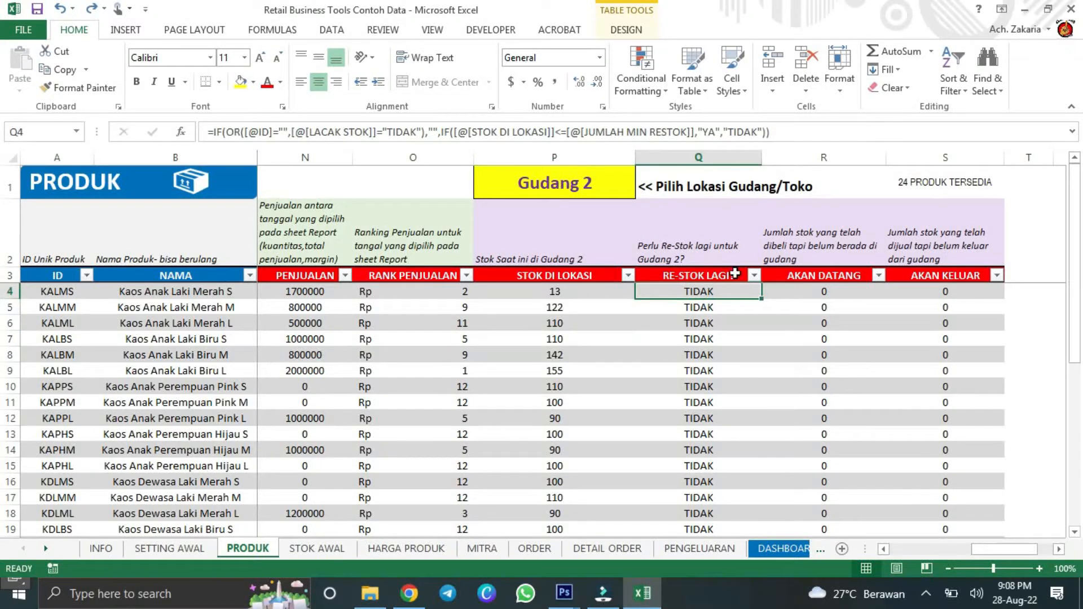
{"action": "left_click", "coordinate": [569, 292]}
- Set the warehouse location in the yellow selection cell of the PRODUK sheet to Gudang 1
{"action": "left_click", "coordinate": [618, 179]}
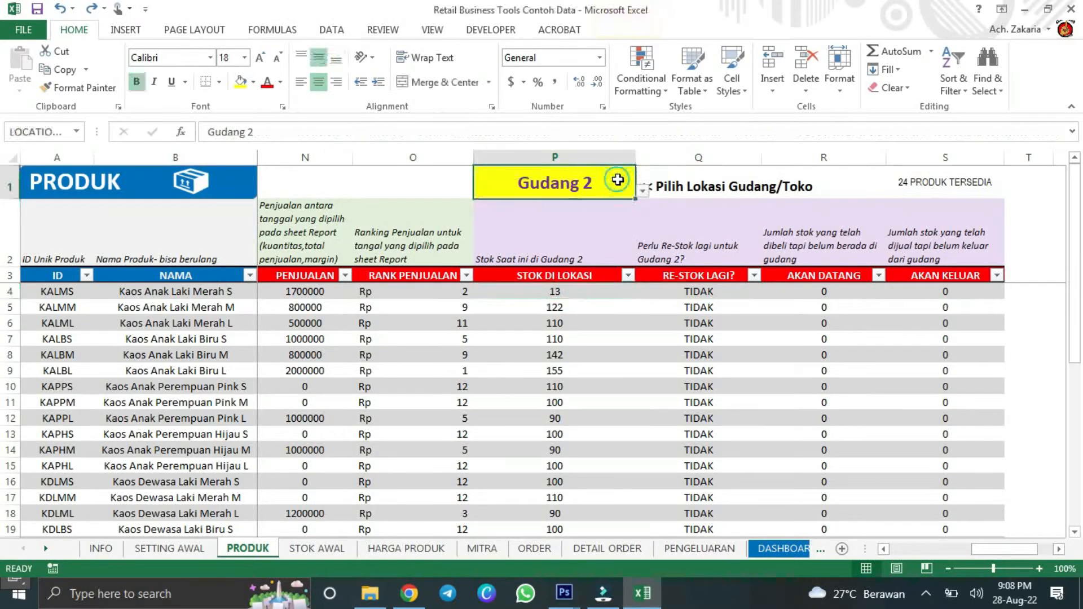
{"action": "left_click", "coordinate": [643, 193]}
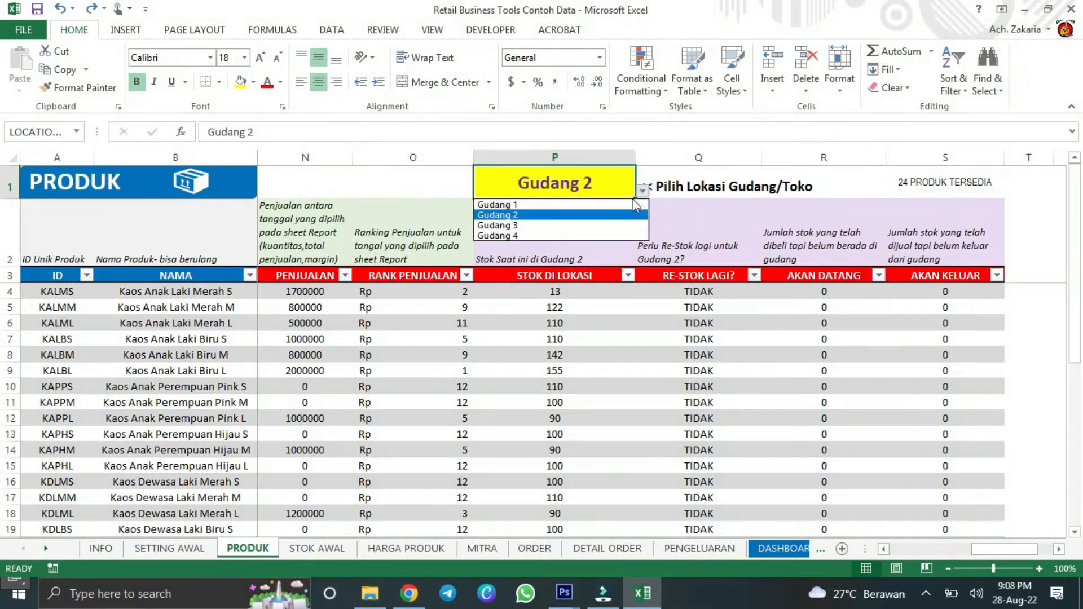
{"action": "left_click", "coordinate": [619, 206]}
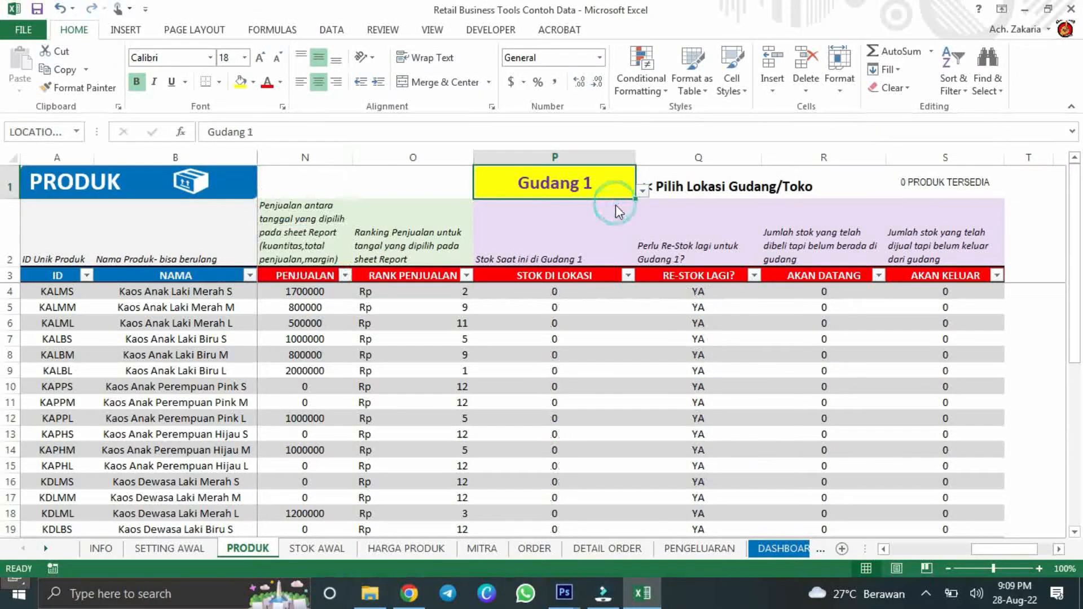
- Check the first products' stock and restock status for Gudang 1
{"action": "left_click", "coordinate": [580, 291]}
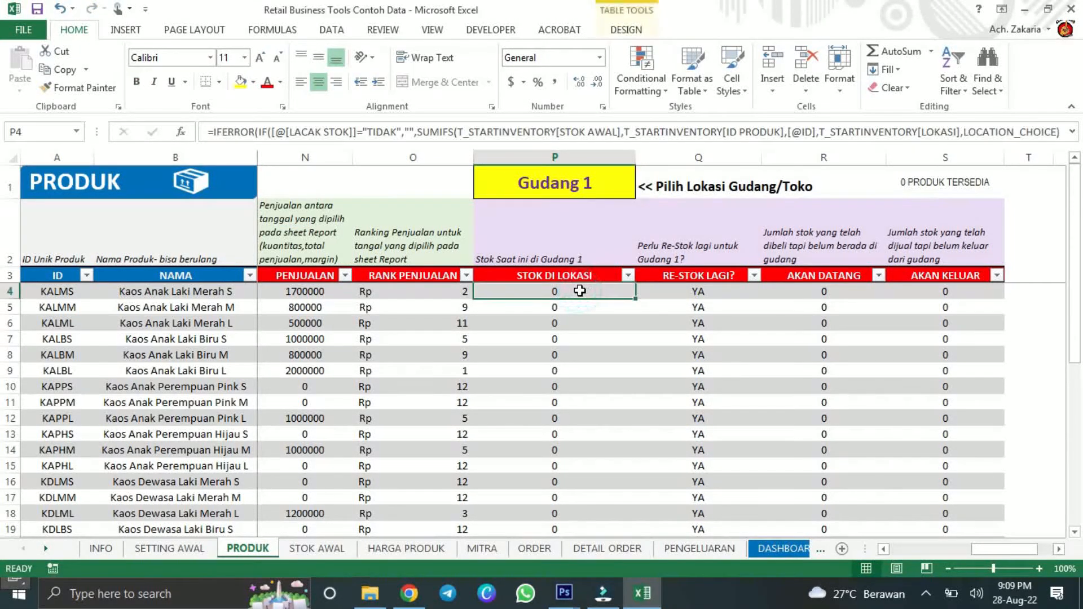
{"action": "left_click", "coordinate": [593, 322]}
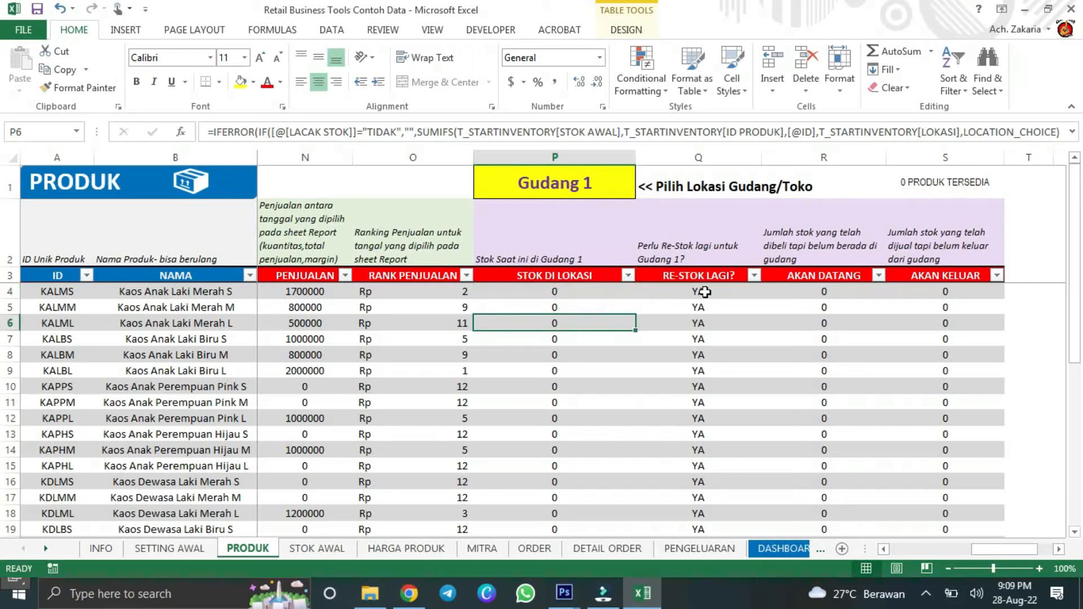
{"action": "left_click", "coordinate": [705, 292]}
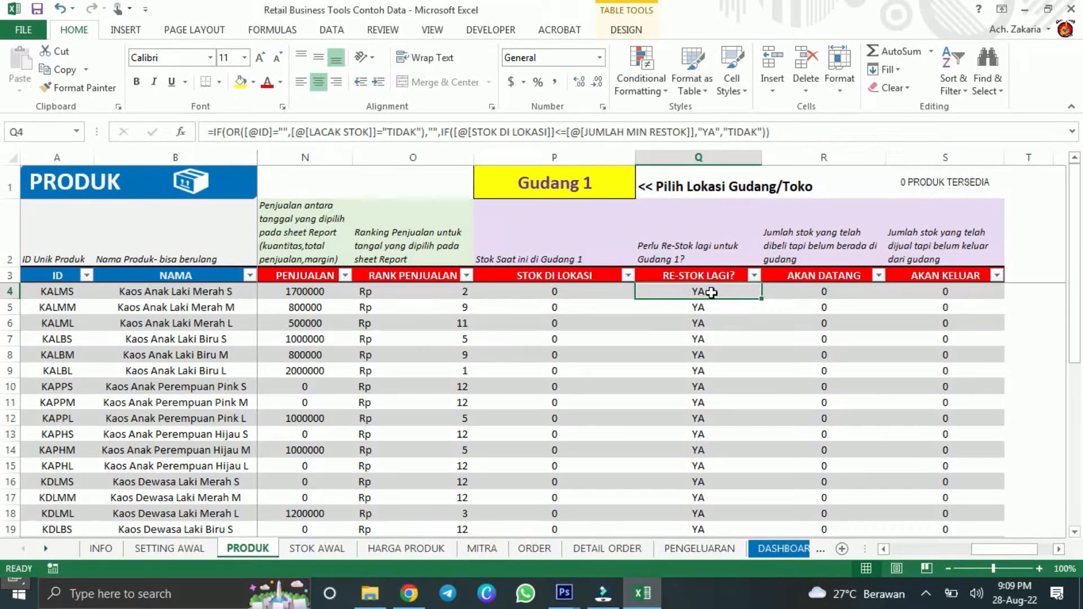
{"action": "left_click", "coordinate": [590, 291]}
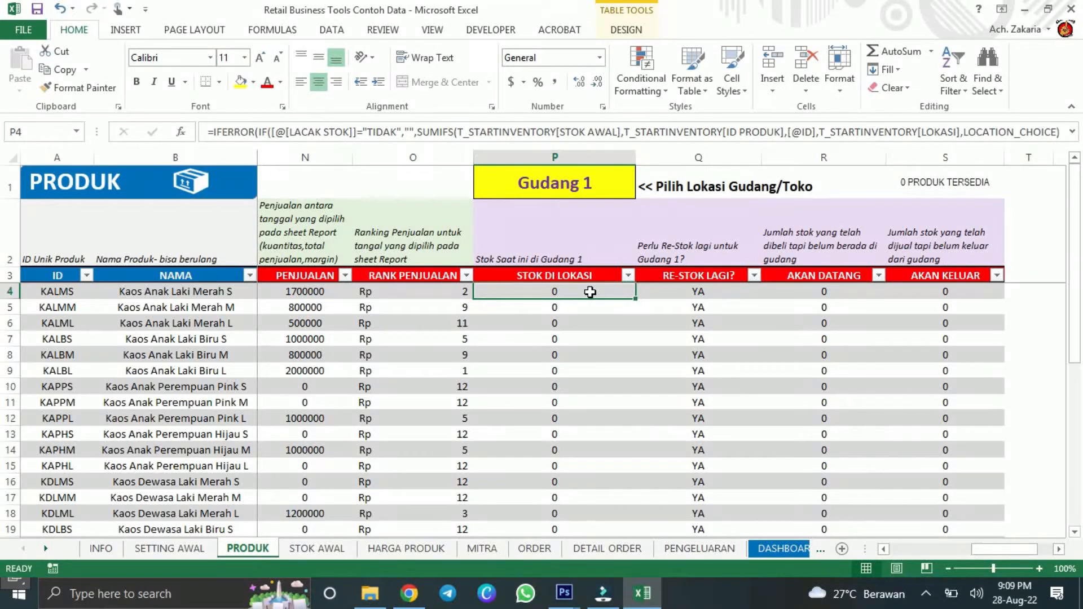
- Check the first product's restock status for Gudang 1, and switch the warehouse location back to Gudang 2
{"action": "left_click", "coordinate": [687, 296]}
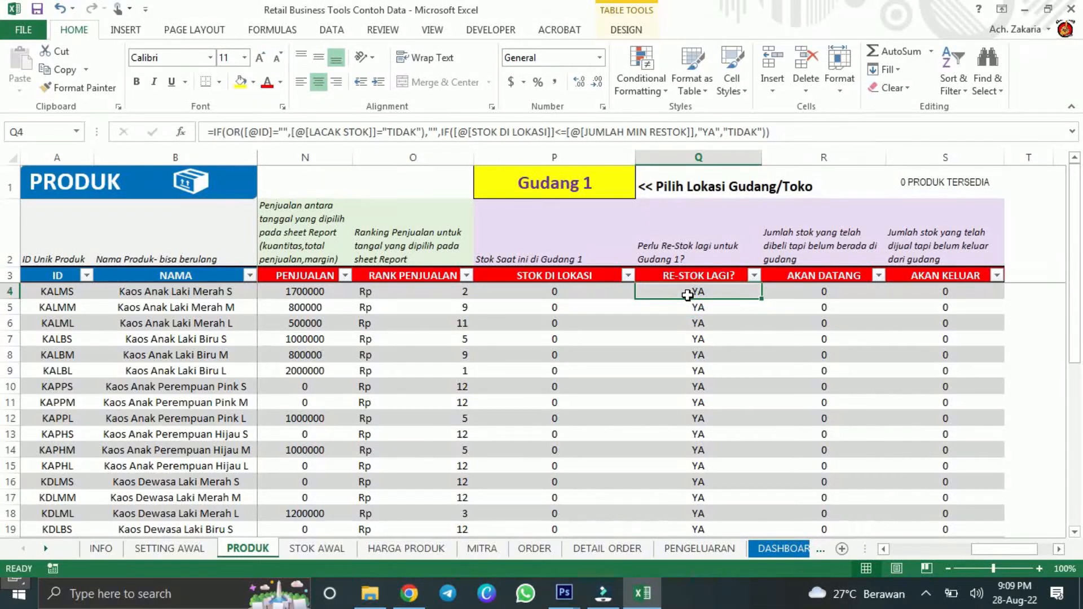
{"action": "left_click", "coordinate": [631, 187]}
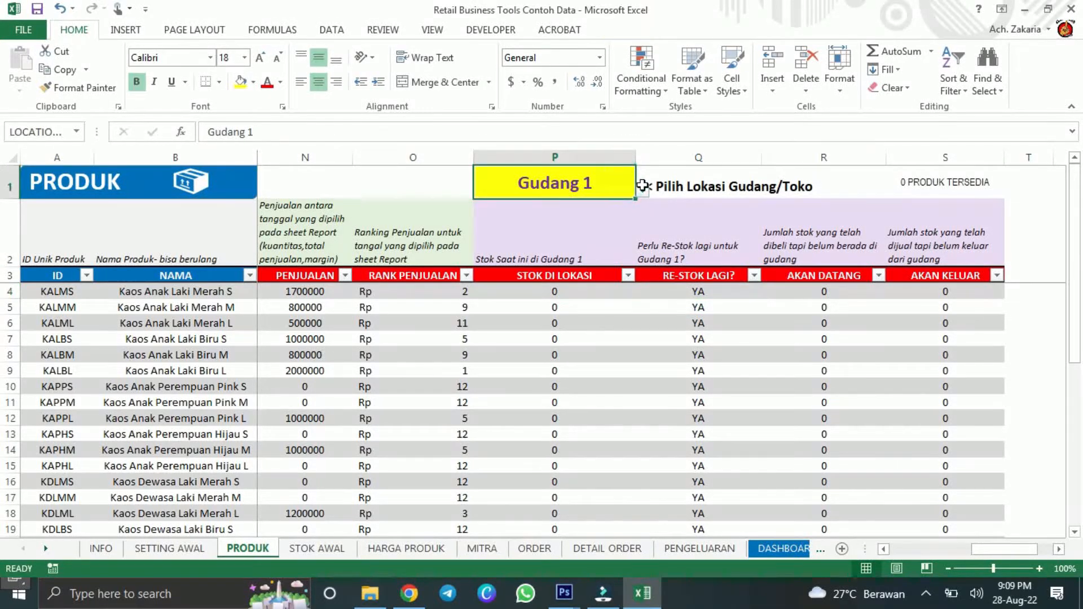
{"action": "left_click", "coordinate": [644, 190]}
{"action": "left_click", "coordinate": [620, 215]}
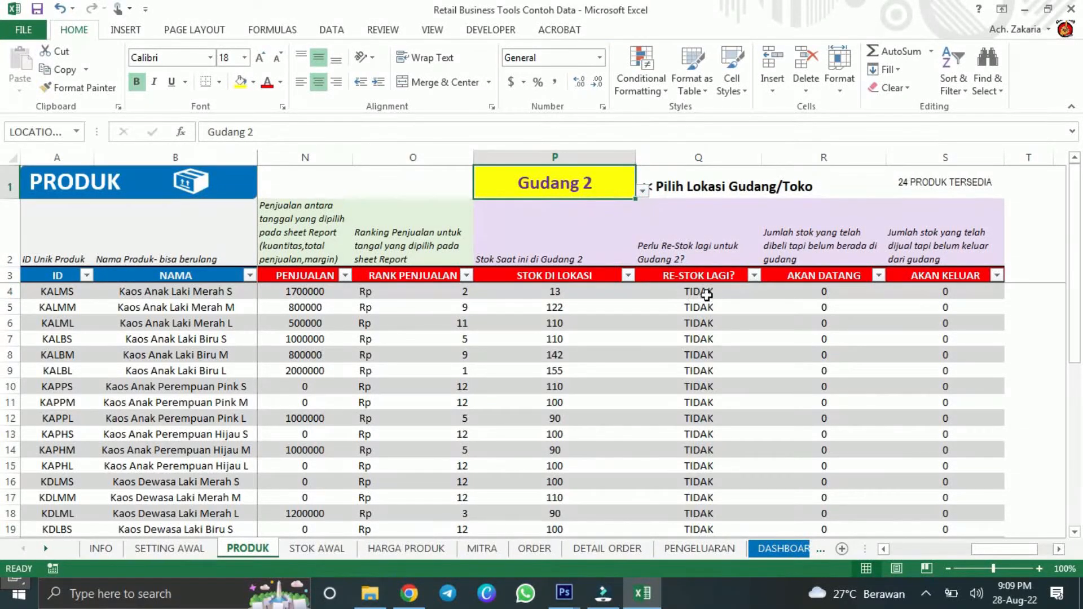
- Examine the first product's SATUAN entry and browse the full list of category choices in its KATEGORI cell
{"action": "left_click_drag", "start_coordinate": [979, 551], "coordinate": [739, 533]}
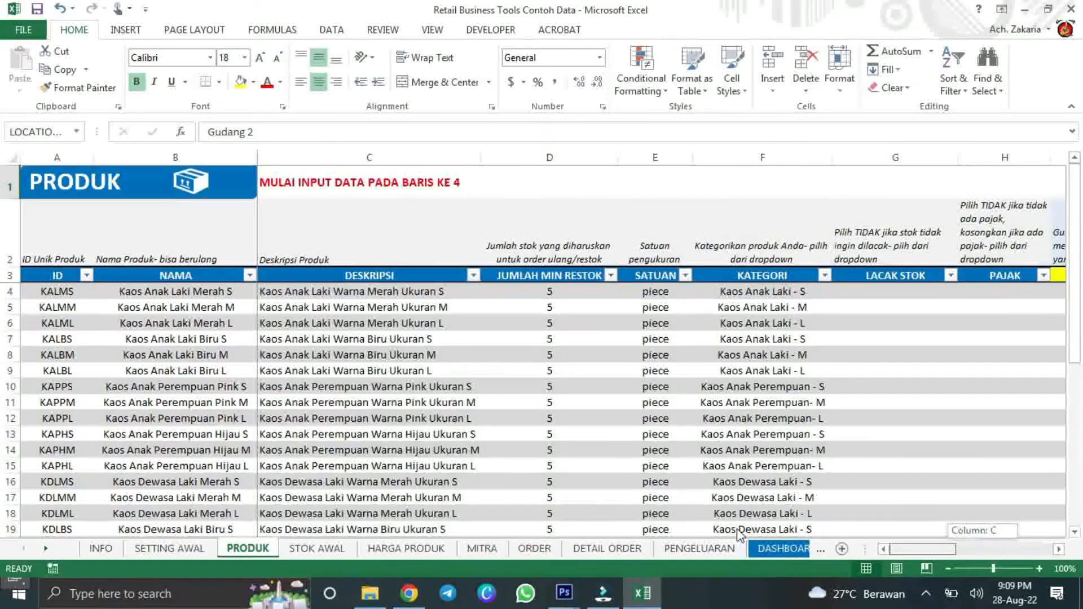
{"action": "left_click", "coordinate": [648, 293]}
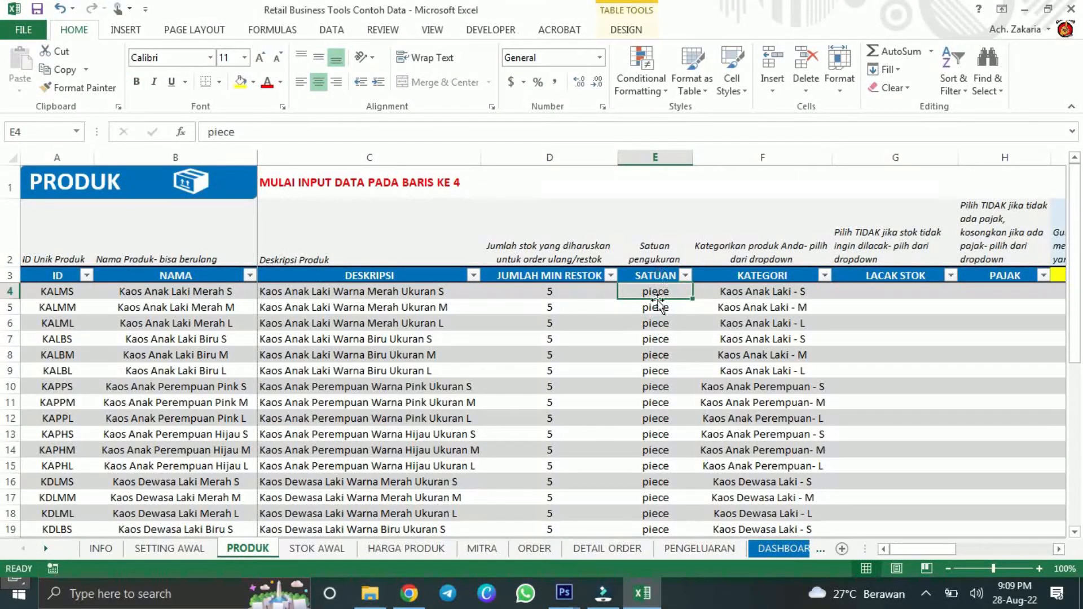
{"action": "left_click", "coordinate": [796, 292]}
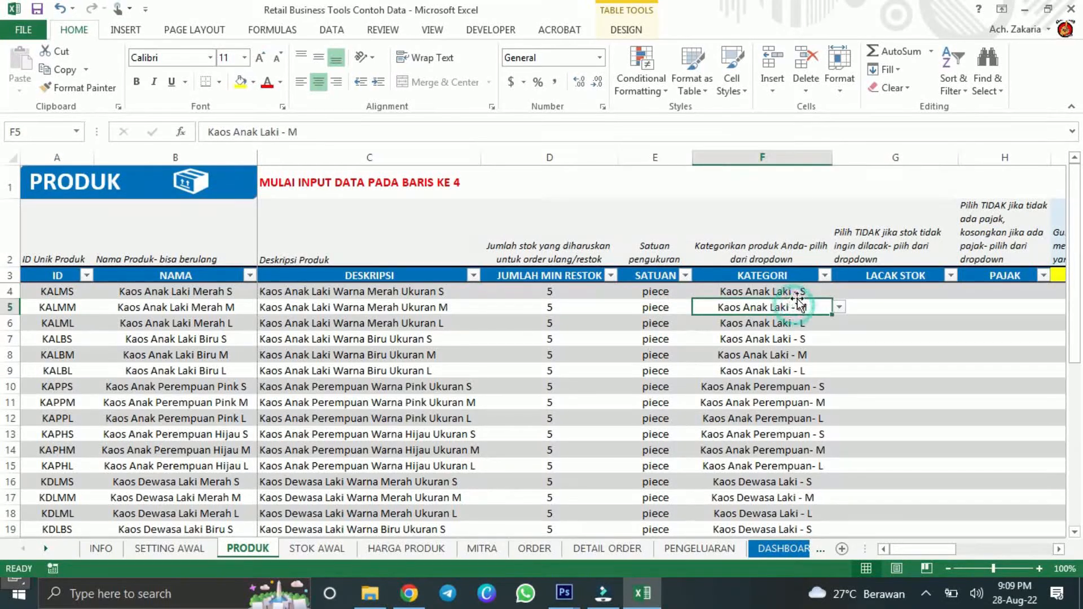
{"action": "left_click", "coordinate": [840, 293]}
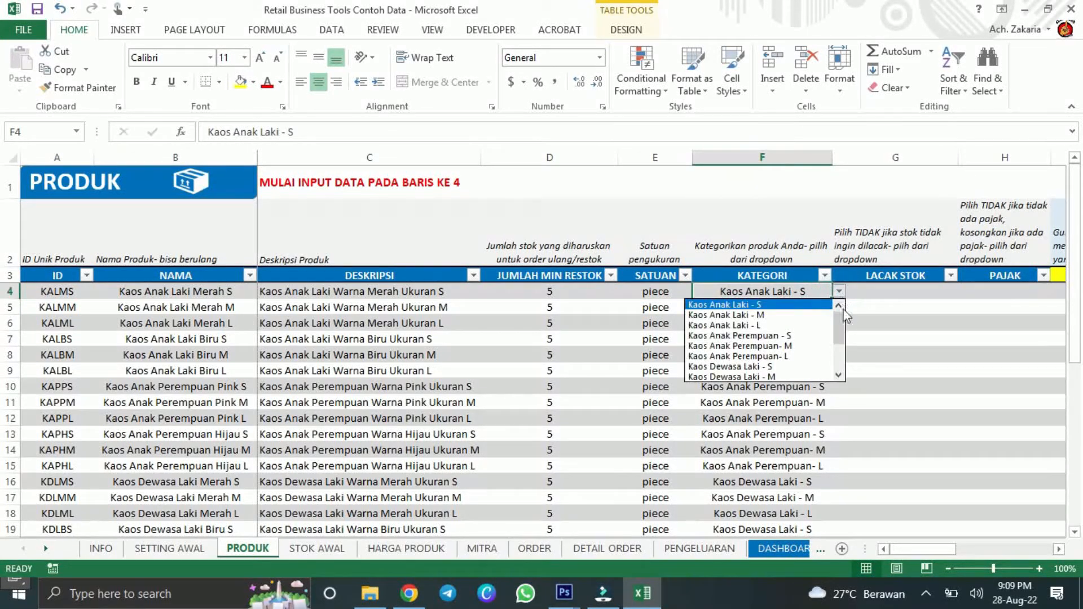
{"action": "left_click_drag", "start_coordinate": [839, 330], "coordinate": [839, 364]}
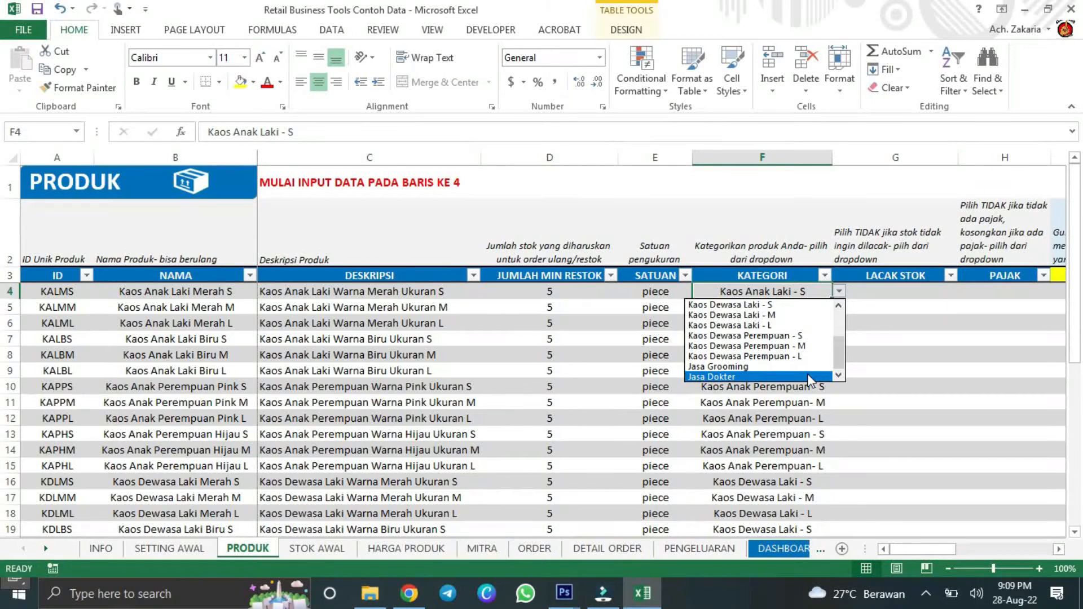
{"action": "left_click", "coordinate": [837, 375]}
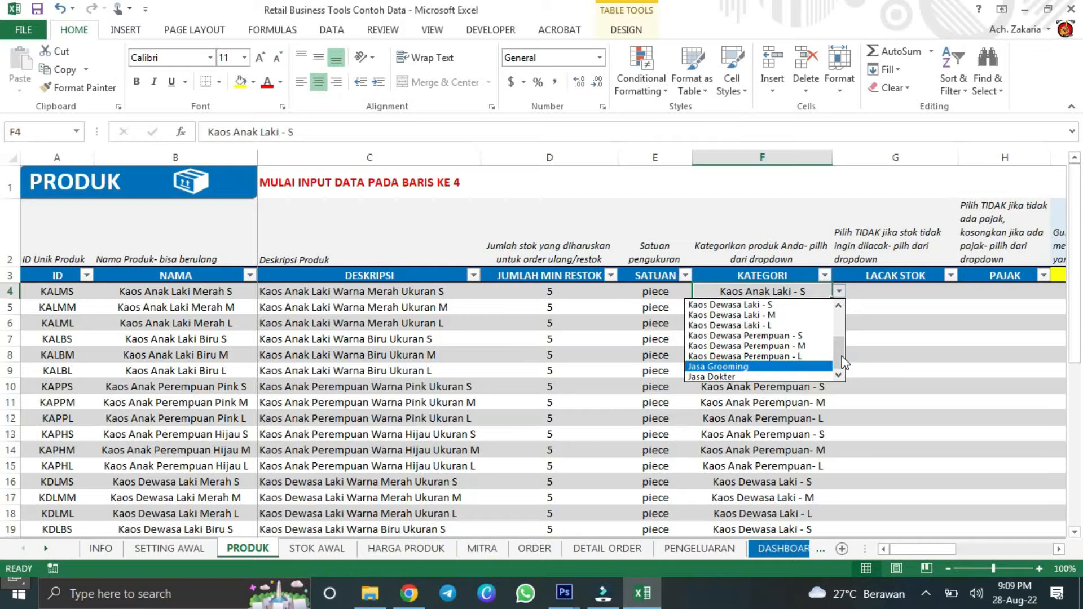
{"action": "left_click_drag", "start_coordinate": [845, 363], "coordinate": [843, 316]}
{"action": "left_click", "coordinate": [872, 314]}
{"action": "left_click", "coordinate": [840, 291]}
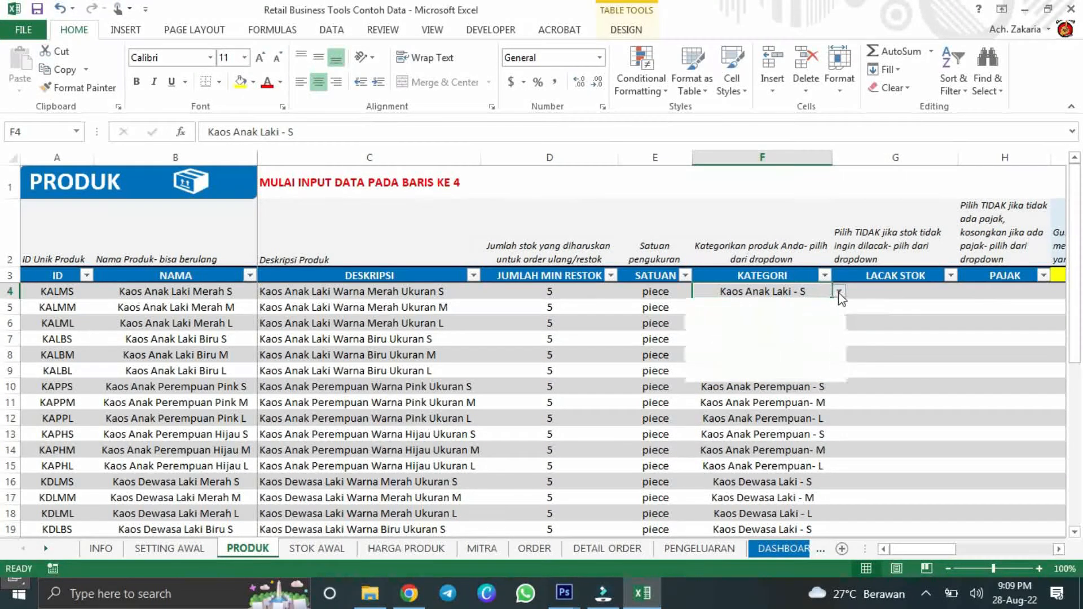
{"action": "left_click", "coordinate": [886, 311]}
- View the choices for LACAK STOK in the first product row and compare them with the service rows at the table's end
{"action": "left_click", "coordinate": [890, 294]}
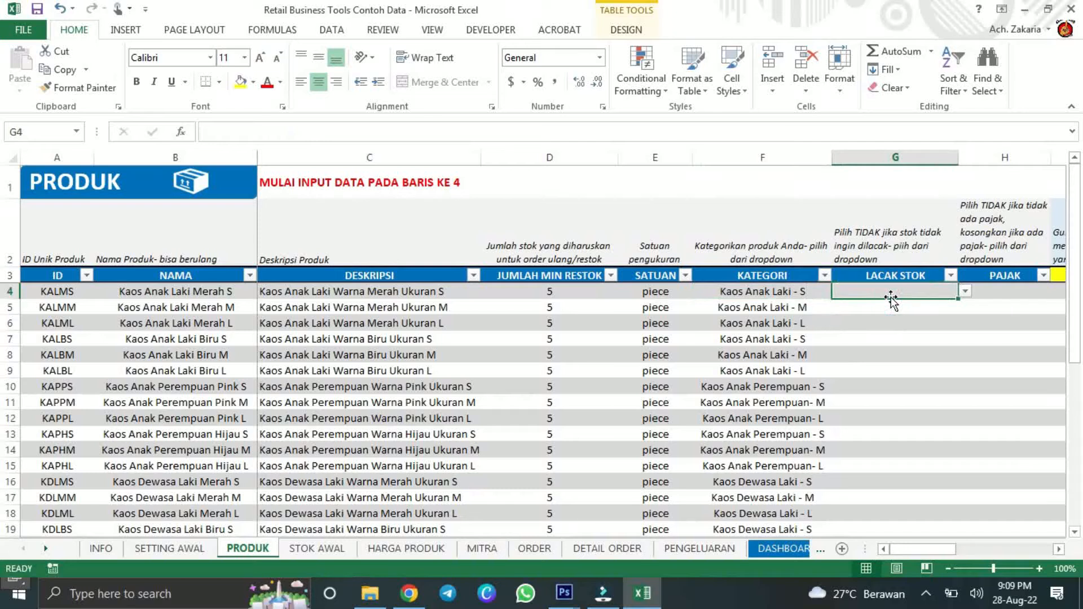
{"action": "left_click", "coordinate": [965, 292]}
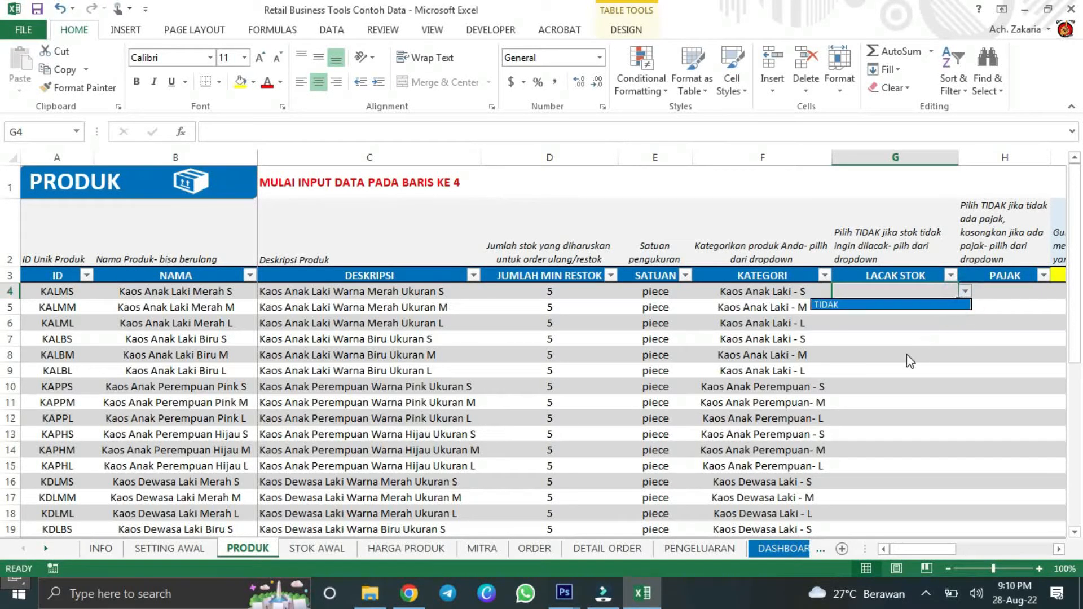
{"action": "key", "text": "Escape"}
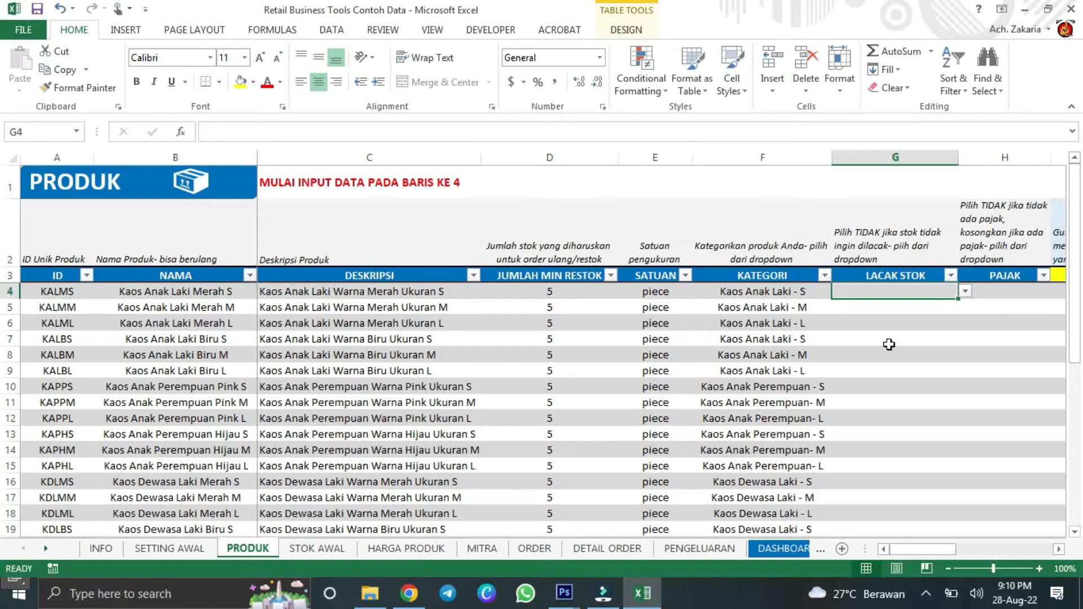
{"action": "scroll", "coordinate": [889, 344], "scroll_direction": "down", "scroll_amount": 5}
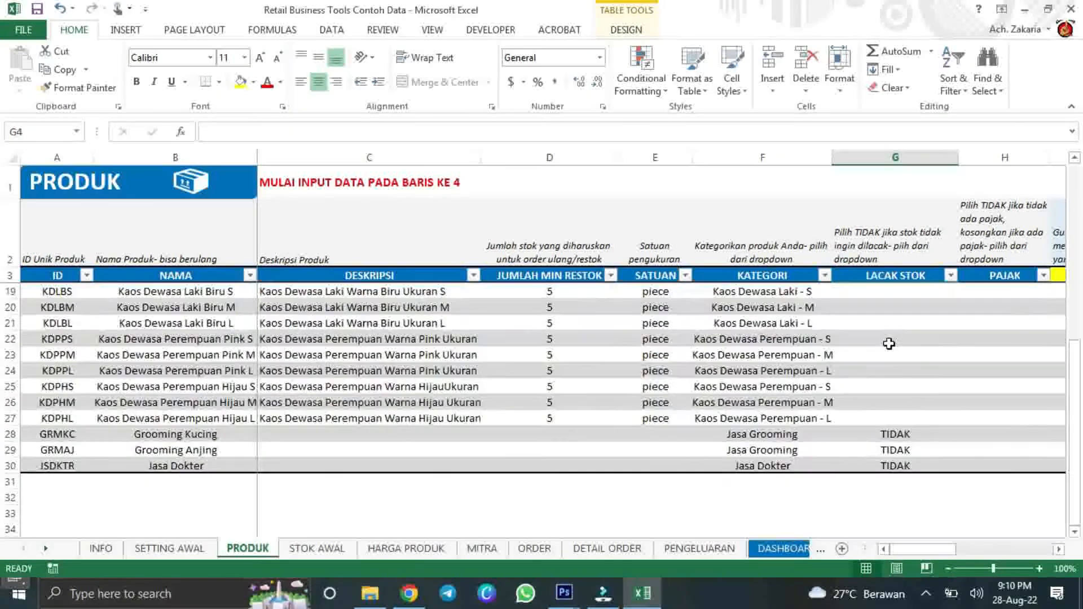
{"action": "scroll", "coordinate": [889, 344], "scroll_direction": "down", "scroll_amount": 1}
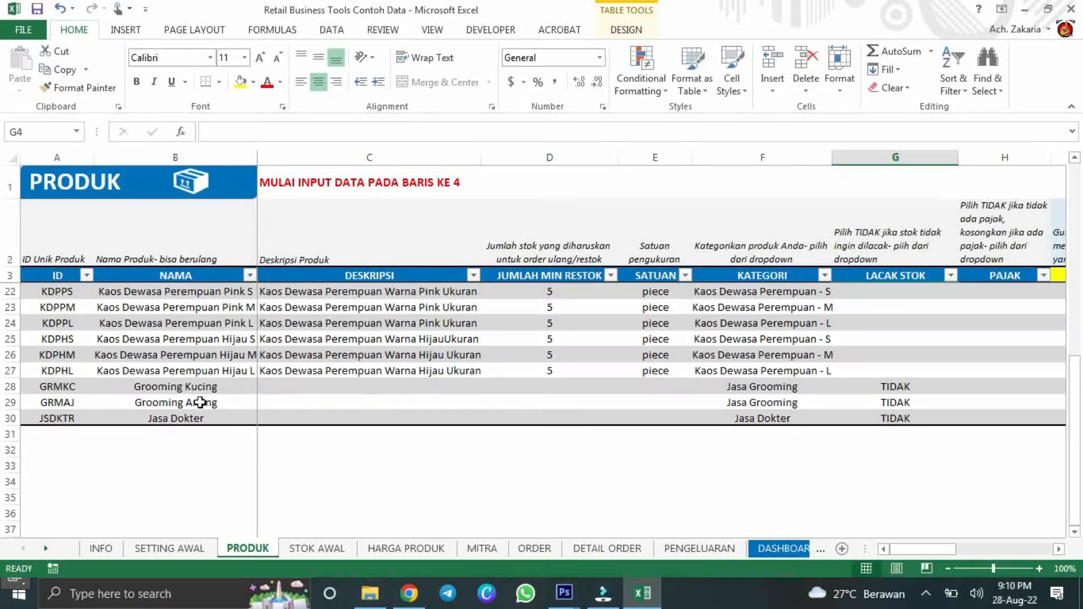
- Look up the Jasa Grooming and Jasa Dokter categories in the KATEGORI PRODUK table of the SETTING AWAL sheet
{"action": "left_click", "coordinate": [180, 549]}
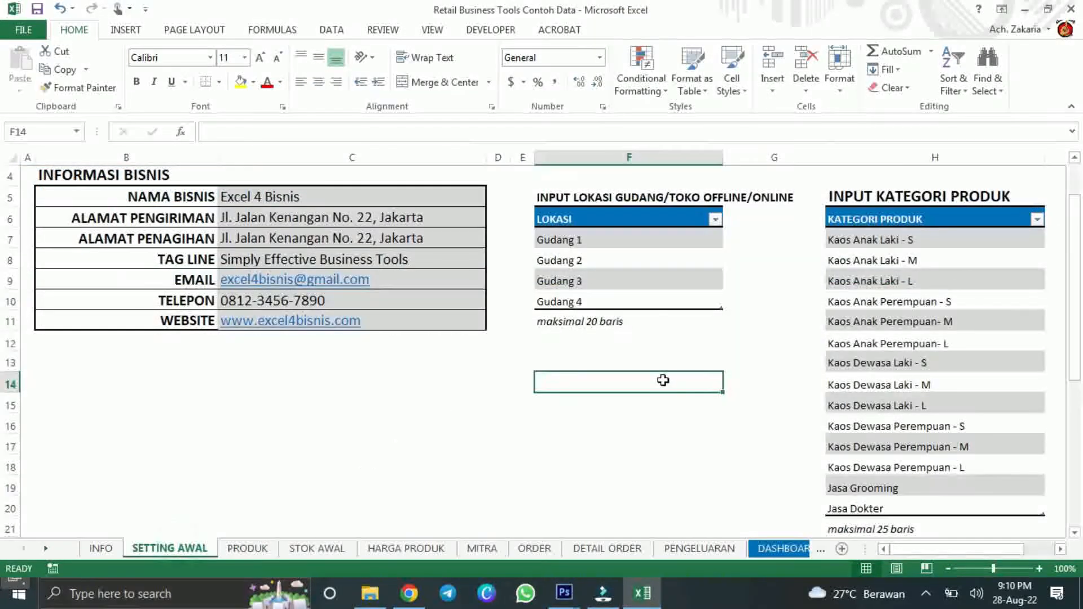
{"action": "scroll", "coordinate": [914, 443], "scroll_direction": "down", "scroll_amount": 1}
{"action": "scroll", "coordinate": [918, 437], "scroll_direction": "up", "scroll_amount": 1}
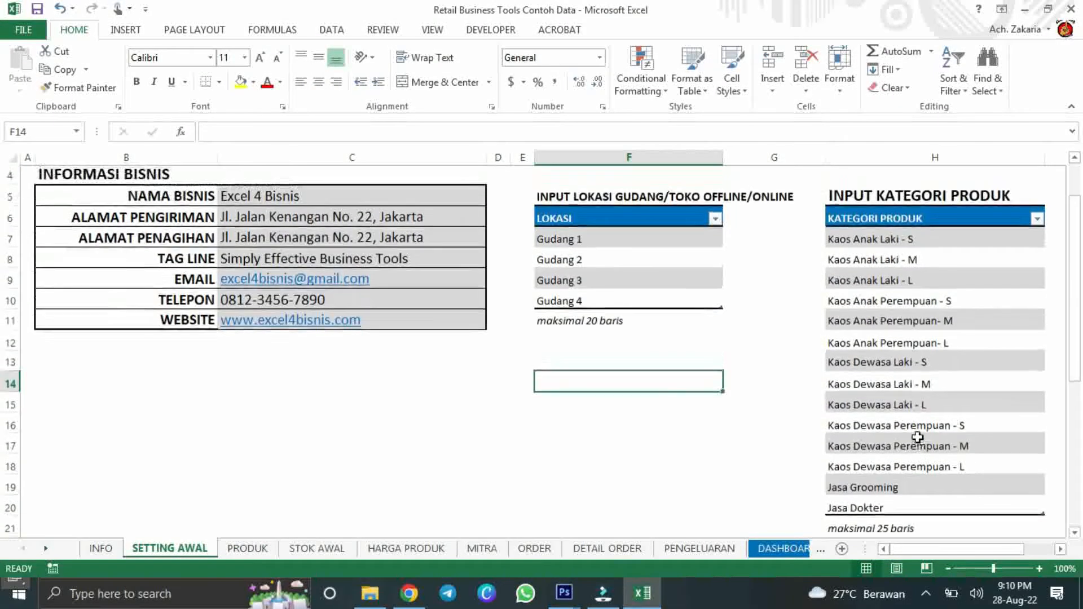
{"action": "left_click", "coordinate": [907, 486]}
{"action": "left_click", "coordinate": [908, 506]}
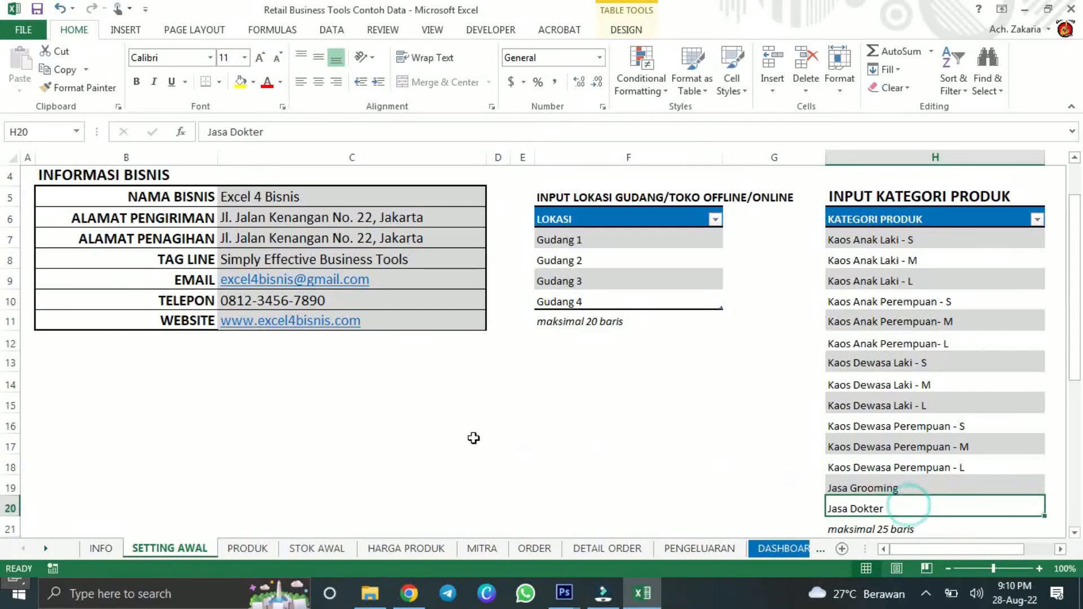
- Return to the PRODUK sheet and examine the ID and NAMA entries of the two grooming services and Jasa Dokter
{"action": "left_click", "coordinate": [248, 548]}
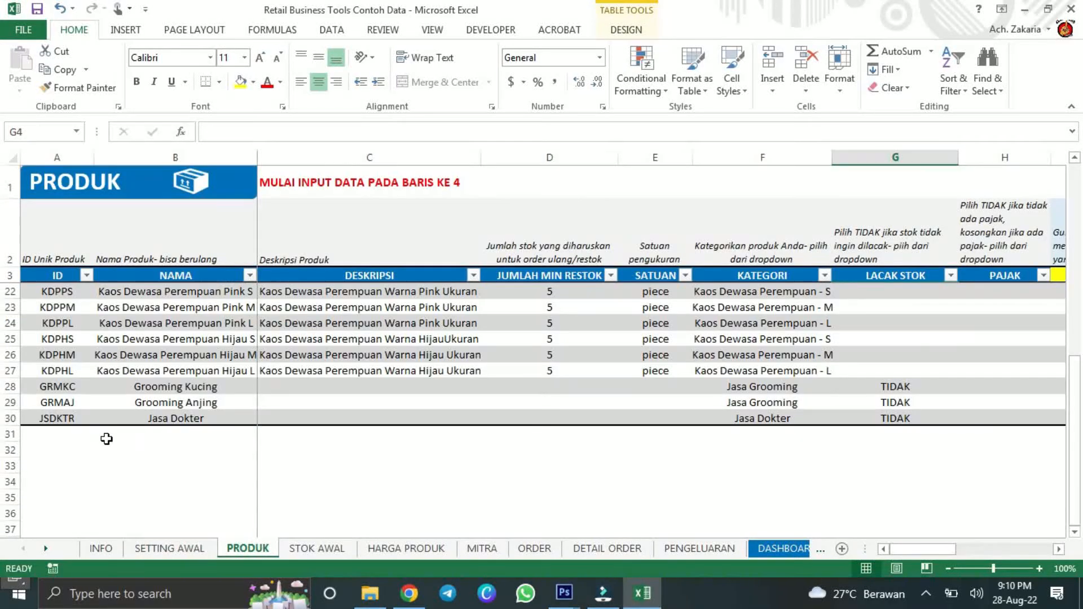
{"action": "scroll", "coordinate": [59, 431], "scroll_direction": "up", "scroll_amount": 1}
{"action": "left_click", "coordinate": [65, 441]}
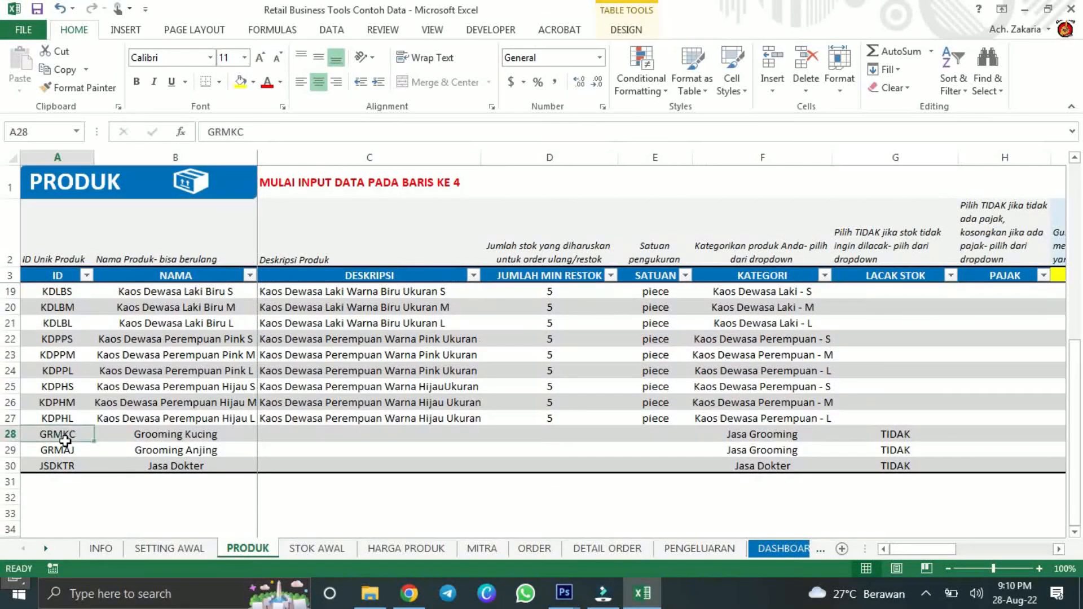
{"action": "left_click", "coordinate": [149, 435]}
{"action": "left_click", "coordinate": [57, 450]}
{"action": "left_click", "coordinate": [158, 458]}
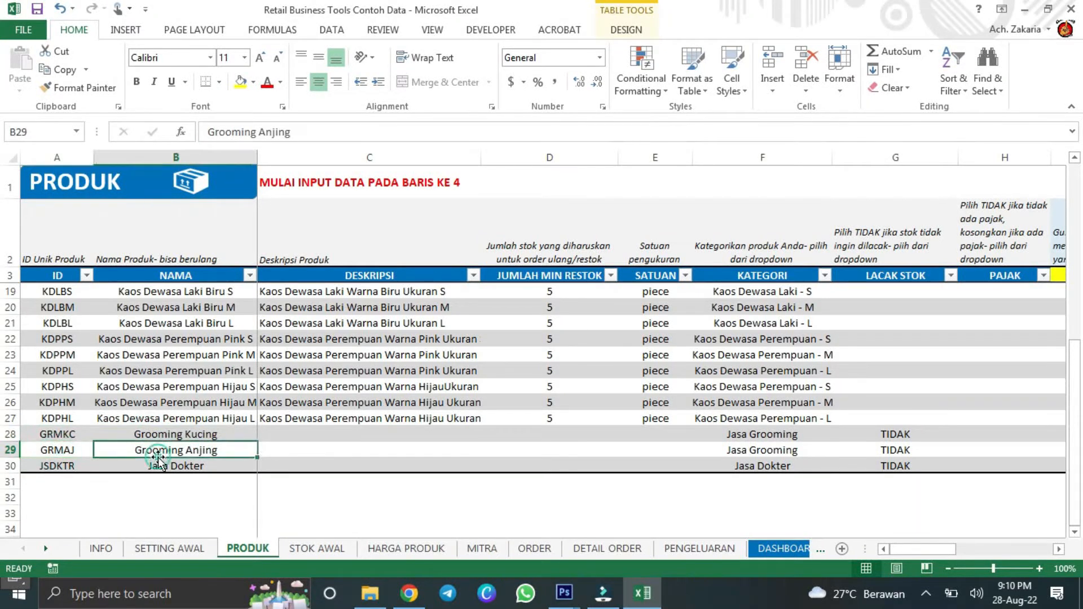
{"action": "left_click", "coordinate": [198, 467]}
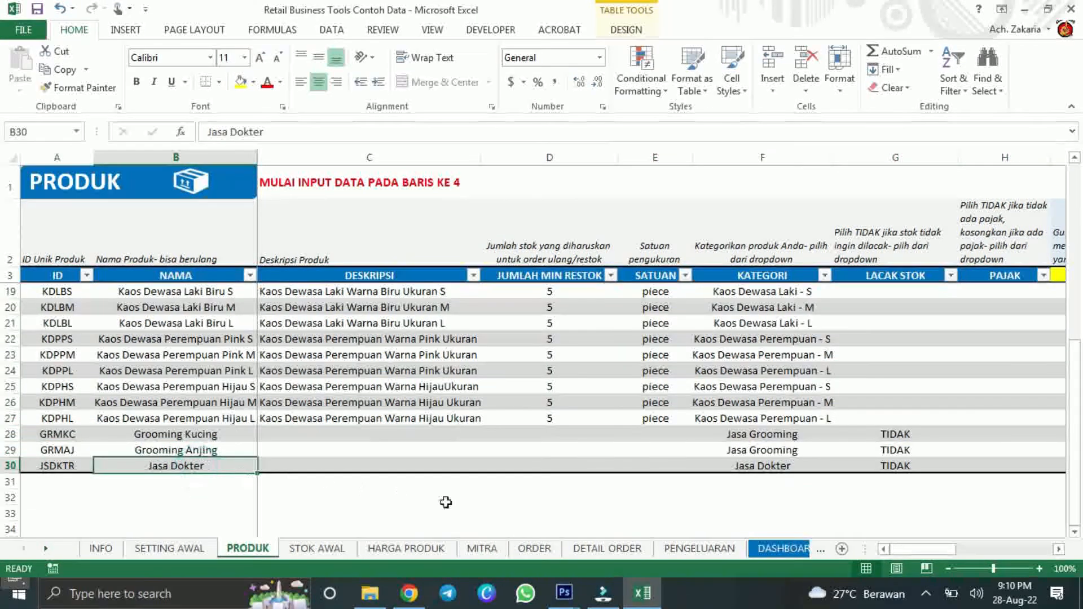
- Inspect the DESKRIPSI, JUMLAH MIN RESTOK, SATUAN and KATEGORI cells of the three service rows
{"action": "left_click_drag", "start_coordinate": [405, 436], "coordinate": [397, 465]}
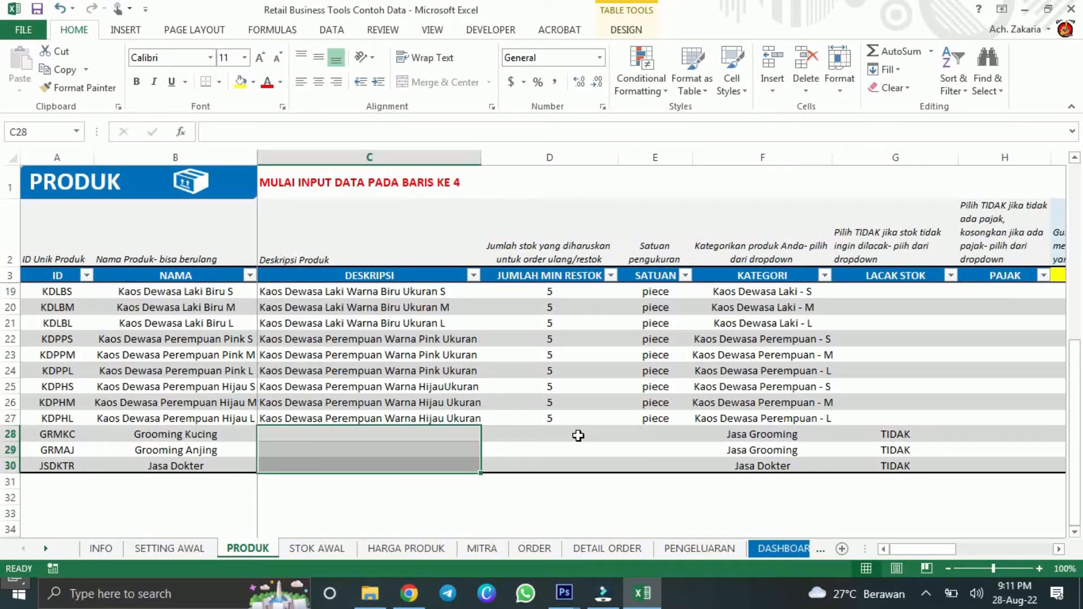
{"action": "left_click_drag", "start_coordinate": [579, 436], "coordinate": [576, 467]}
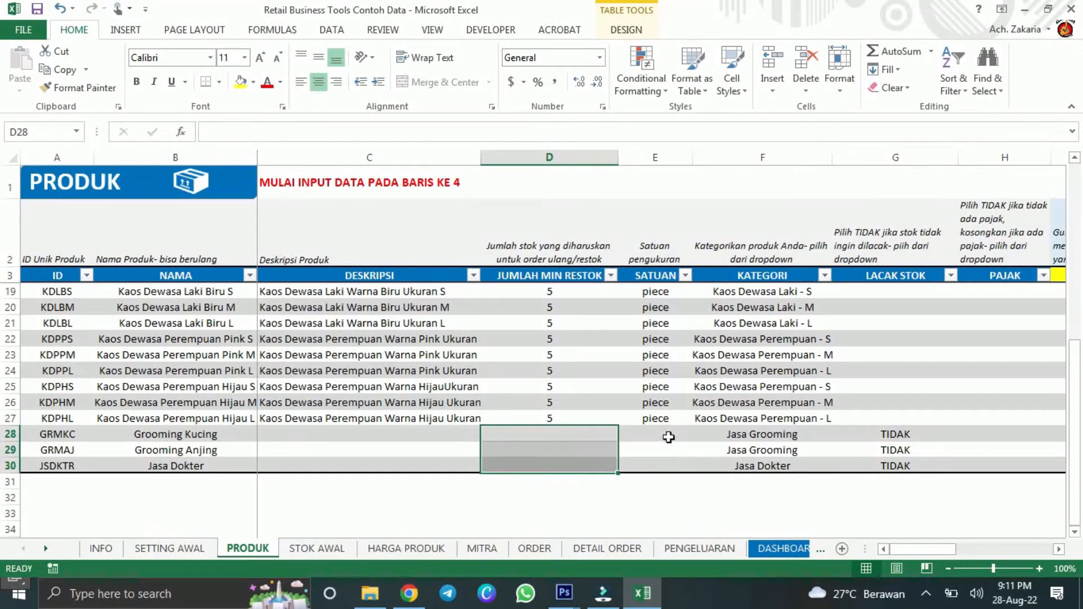
{"action": "left_click_drag", "start_coordinate": [669, 438], "coordinate": [669, 462]}
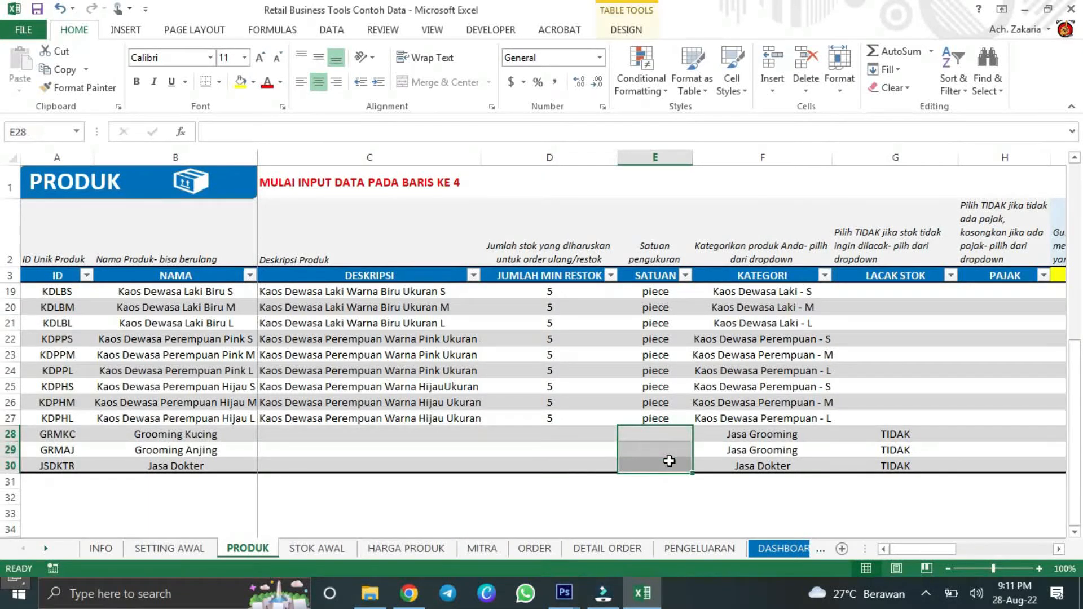
{"action": "left_click", "coordinate": [809, 441]}
- Inspect the LACAK STOK setting and minimum restock cell of the Grooming Kucing row
{"action": "left_click", "coordinate": [913, 514]}
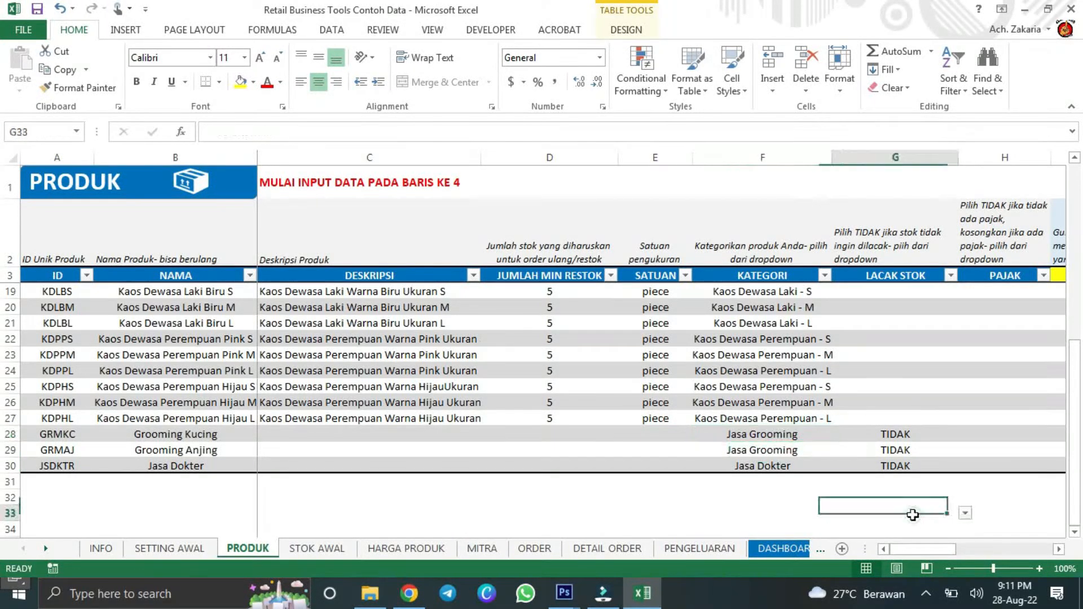
{"action": "left_click", "coordinate": [925, 434]}
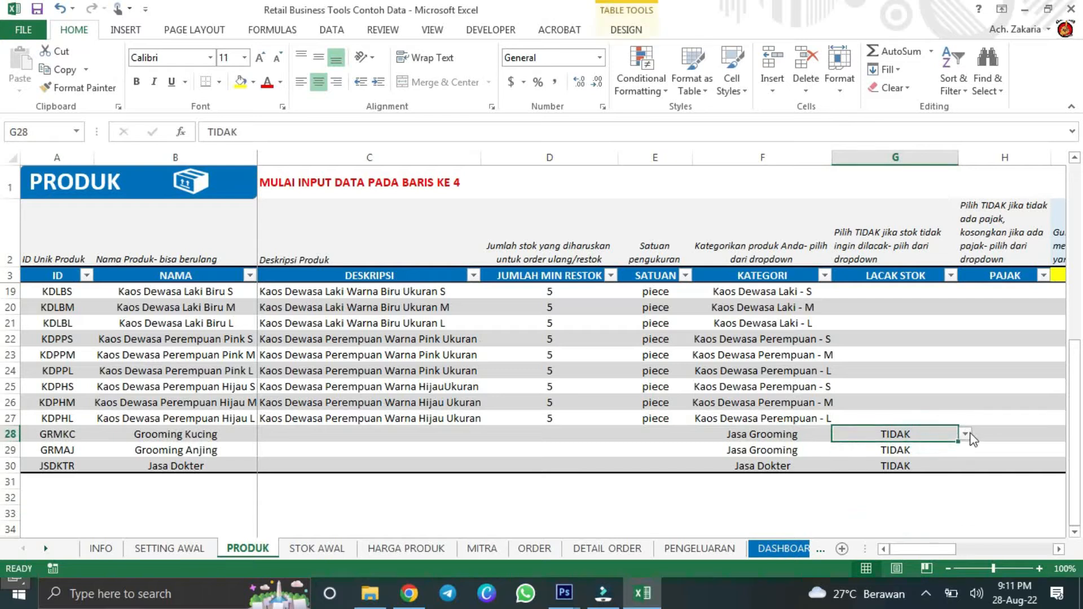
{"action": "left_click", "coordinate": [940, 513]}
{"action": "left_click_drag", "start_coordinate": [932, 553], "coordinate": [939, 552]}
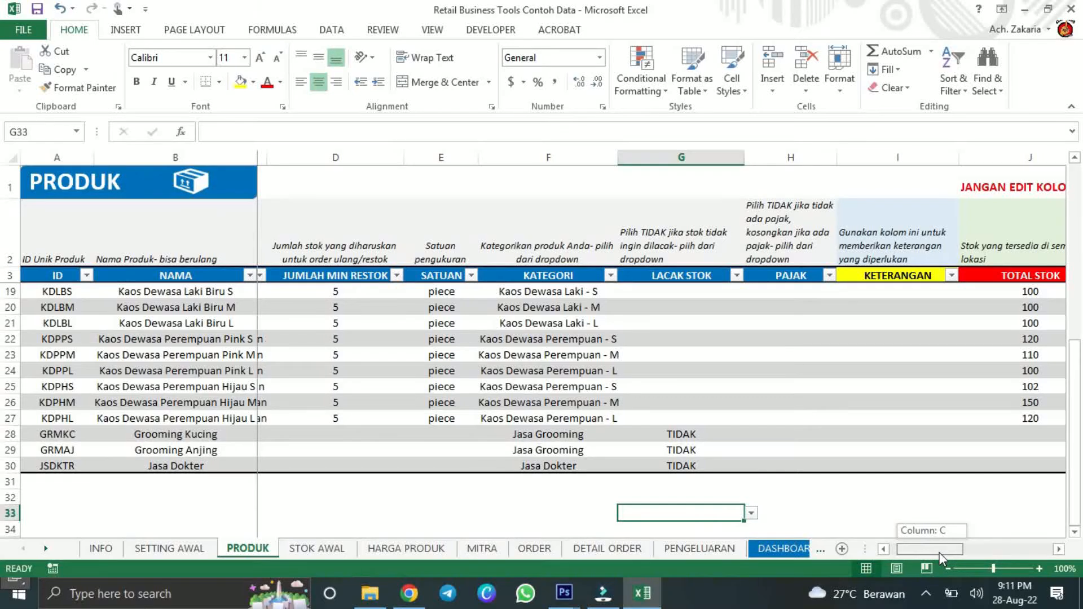
{"action": "left_click_drag", "start_coordinate": [939, 553], "coordinate": [939, 551]}
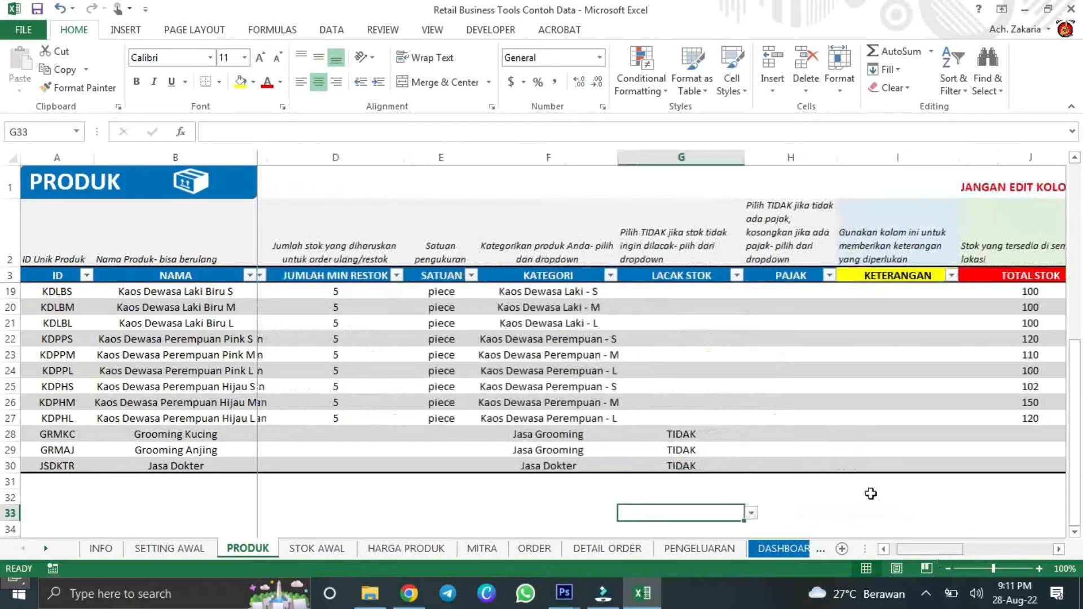
{"action": "left_click", "coordinate": [292, 434]}
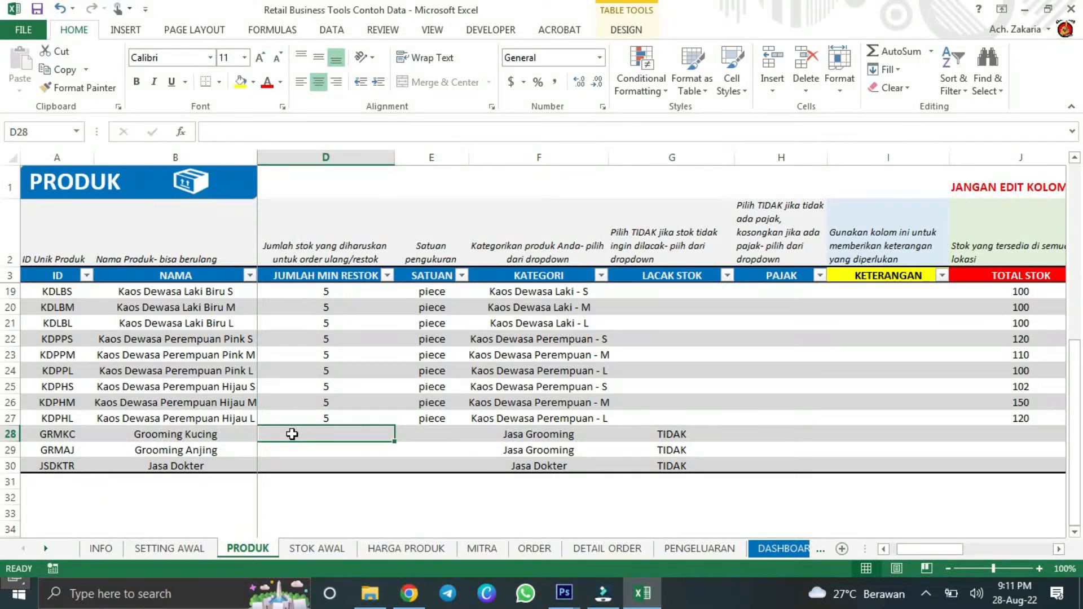
{"action": "left_click", "coordinate": [645, 527]}
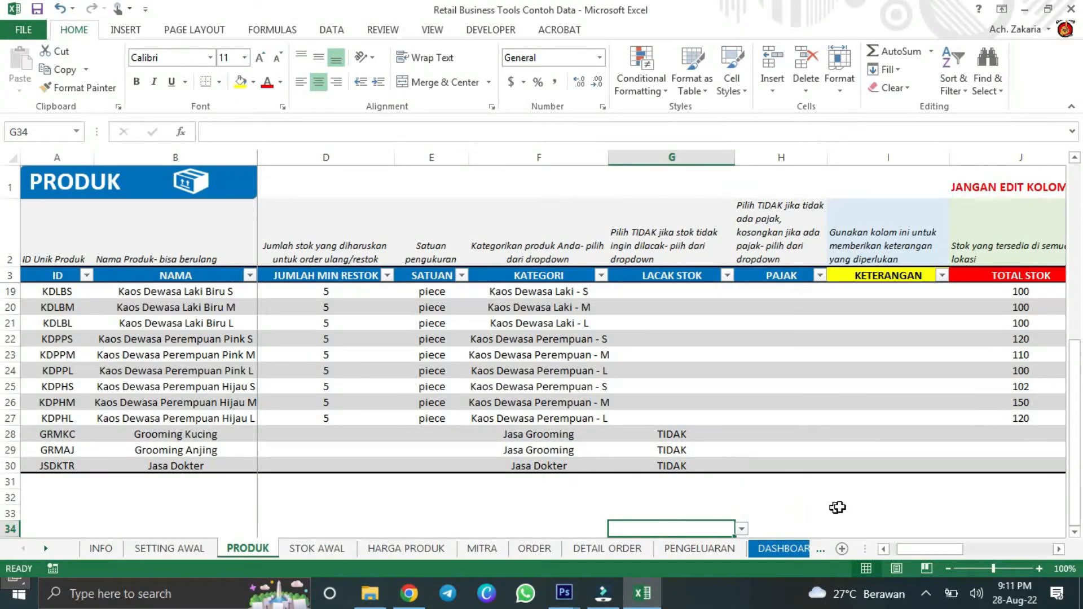
- Examine the PAJAK column on the PRODUK sheet for both the service rows and the clothing products
{"action": "left_click_drag", "start_coordinate": [930, 553], "coordinate": [939, 552]}
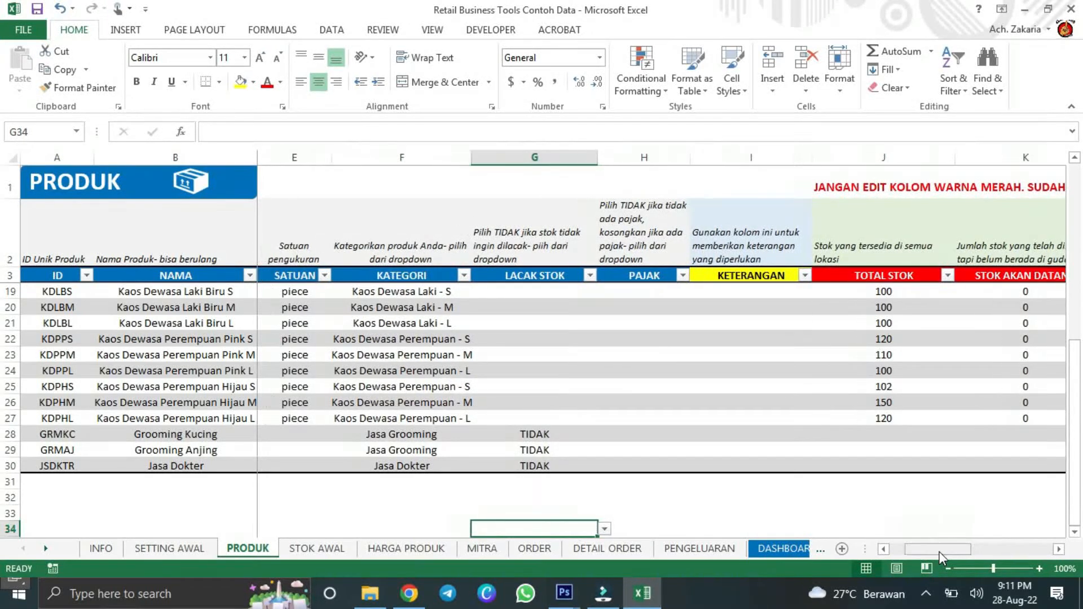
{"action": "left_click", "coordinate": [662, 447]}
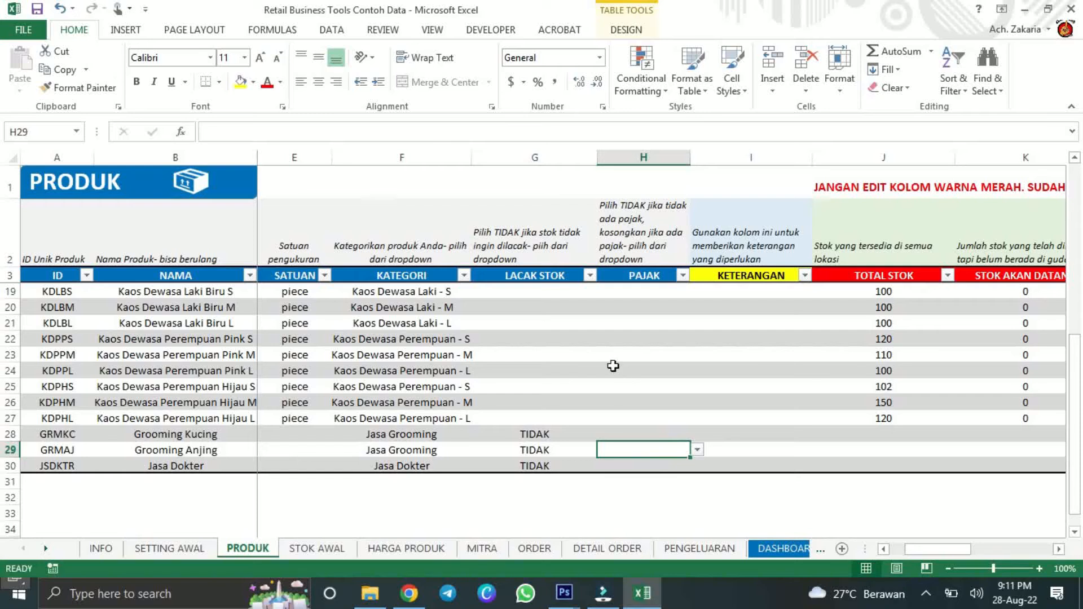
{"action": "scroll", "coordinate": [611, 363], "scroll_direction": "up", "scroll_amount": 5}
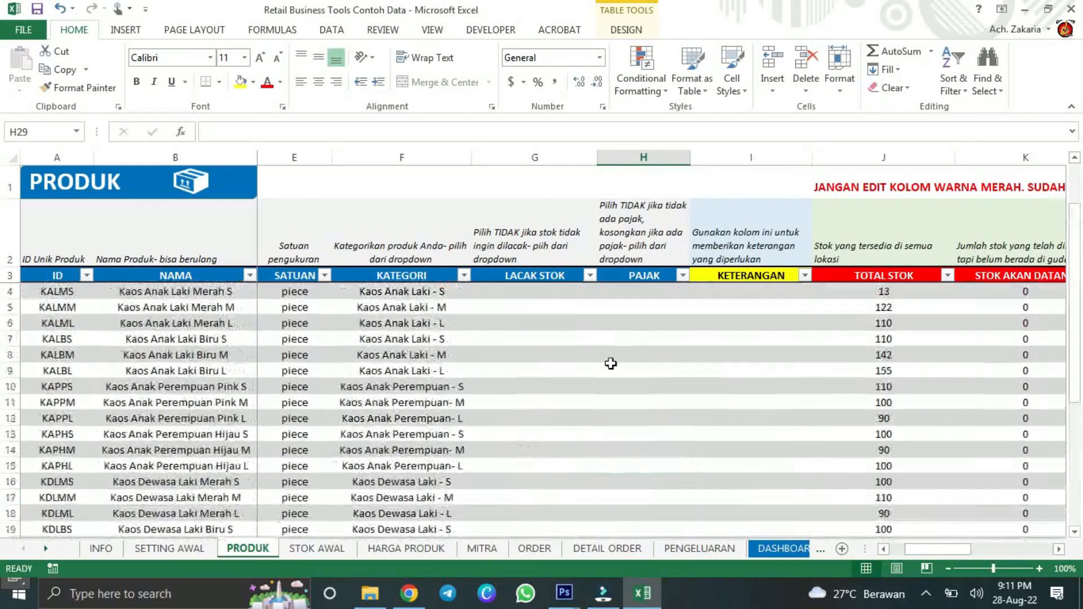
{"action": "left_click", "coordinate": [648, 340]}
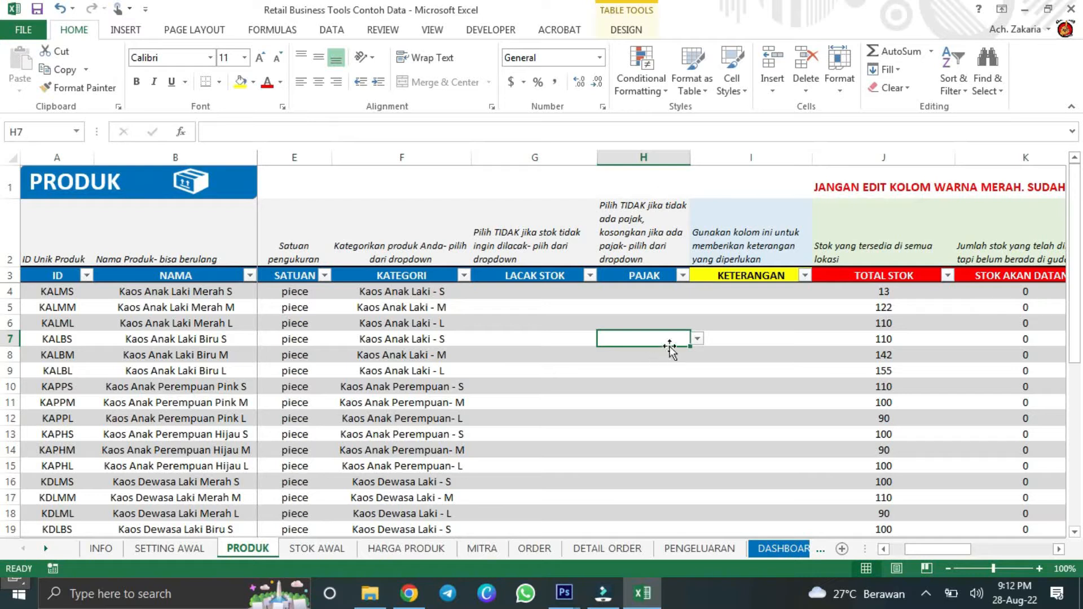
- Try an option from the PAJAK list in row 7 of the PRODUK sheet and clear the cell again
{"action": "left_click", "coordinate": [698, 340]}
{"action": "left_click", "coordinate": [683, 355]}
{"action": "key", "text": "Delete"}
- Open the STOK AWAL sheet and examine its LOKASI, ID PRODUK and STOK AWAL columns down to the last row
{"action": "left_click", "coordinate": [317, 548]}
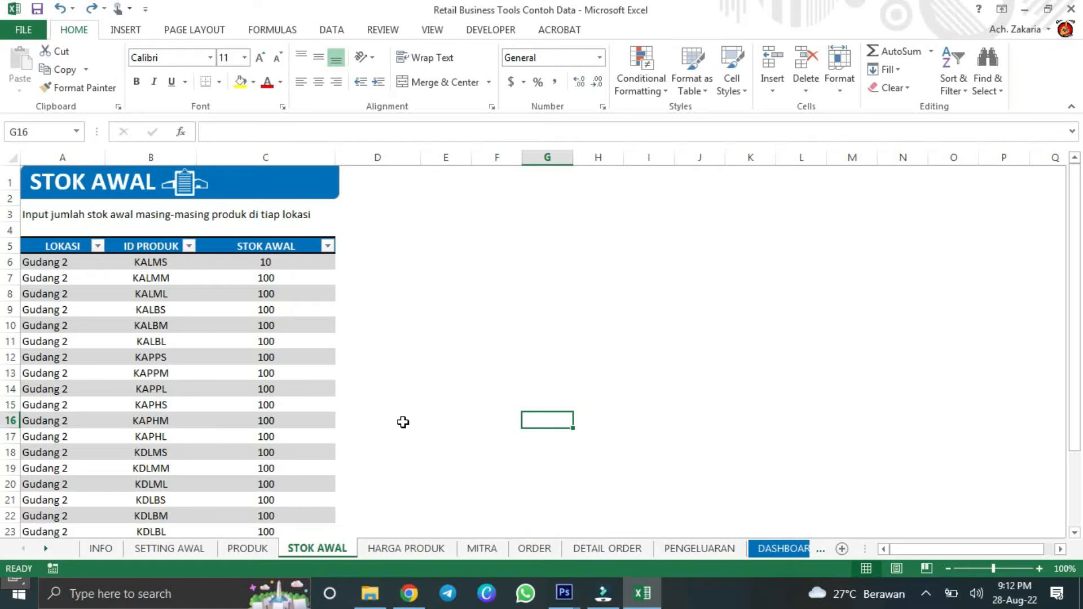
{"action": "left_click", "coordinate": [71, 275]}
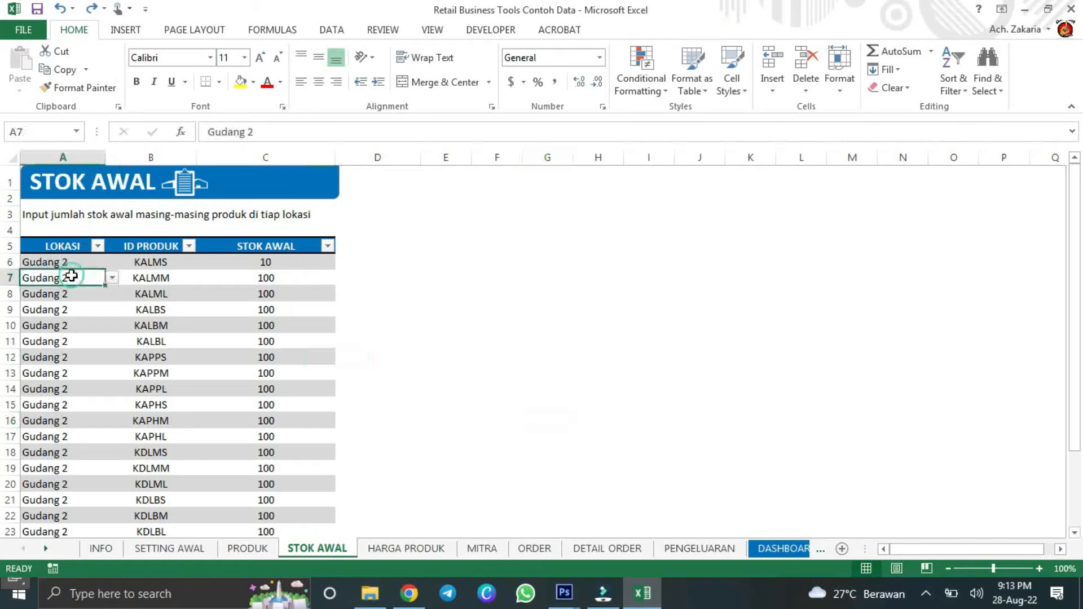
{"action": "left_click", "coordinate": [216, 337]}
{"action": "left_click", "coordinate": [160, 259]}
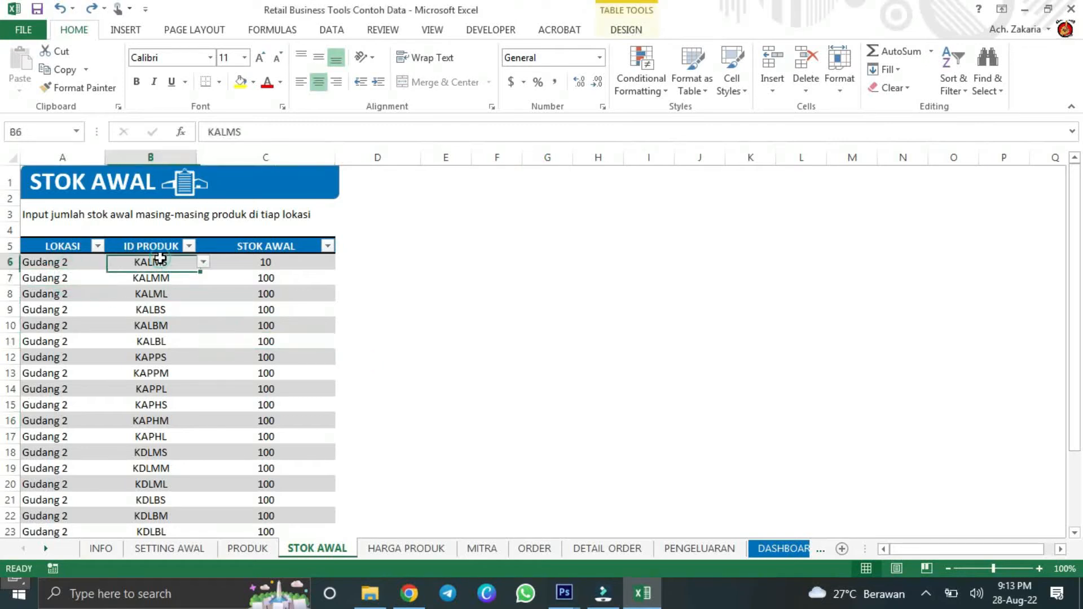
{"action": "left_click", "coordinate": [281, 282]}
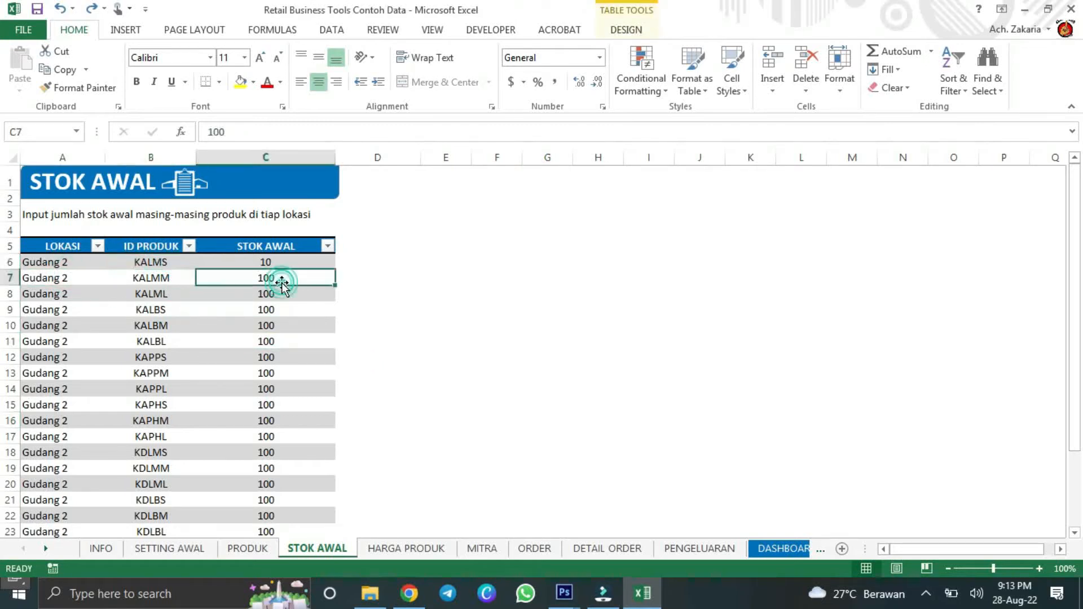
{"action": "scroll", "coordinate": [281, 285], "scroll_direction": "down", "scroll_amount": 5}
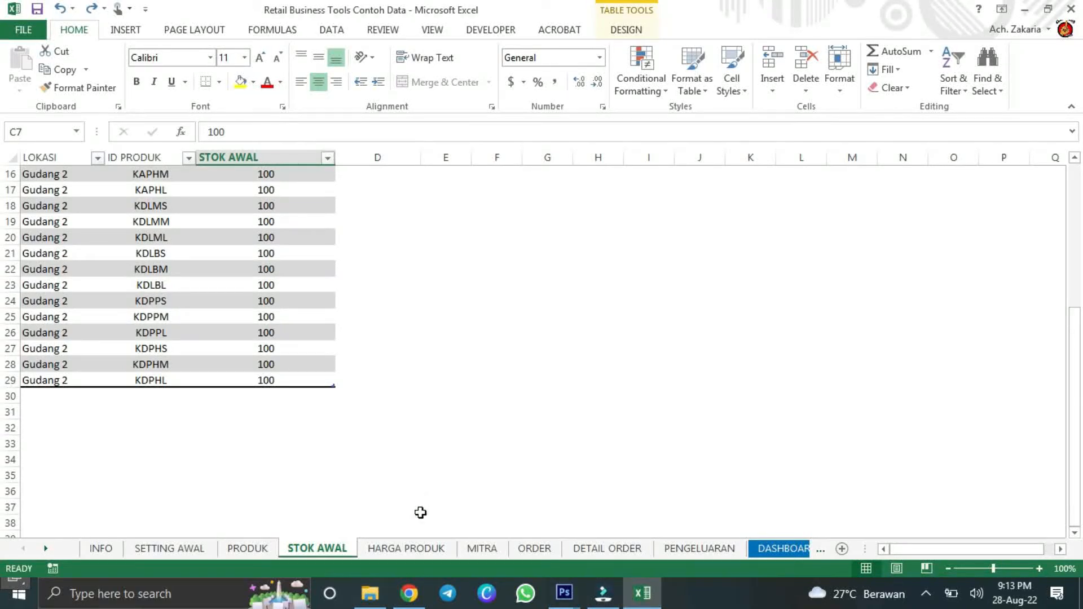
- Open the HARGA PRODUK sheet and inspect the product ID choices and effective start date of the first row
{"action": "left_click", "coordinate": [418, 545]}
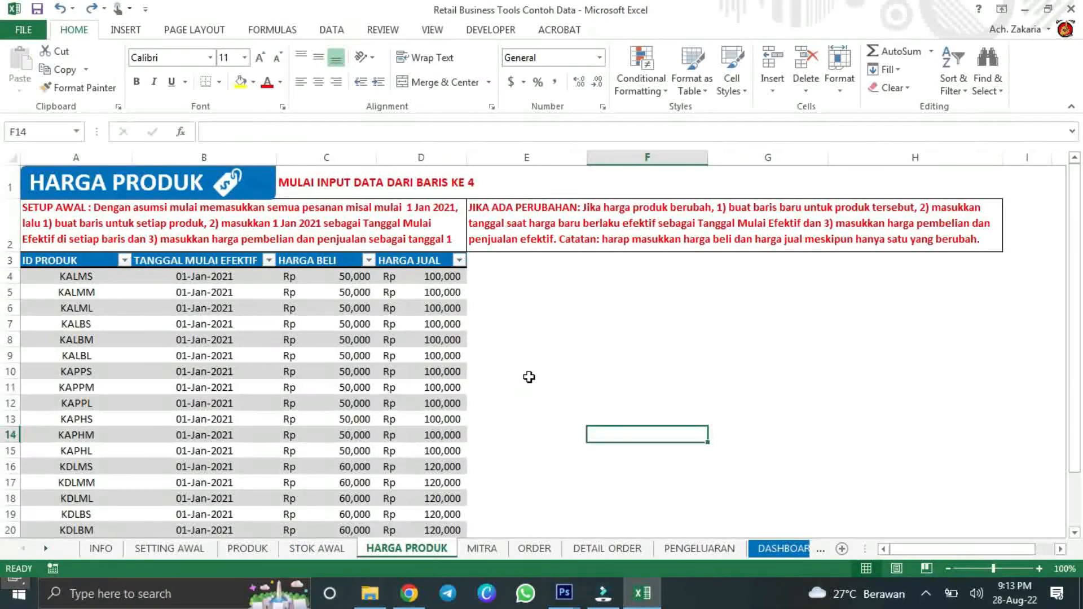
{"action": "left_click", "coordinate": [109, 278]}
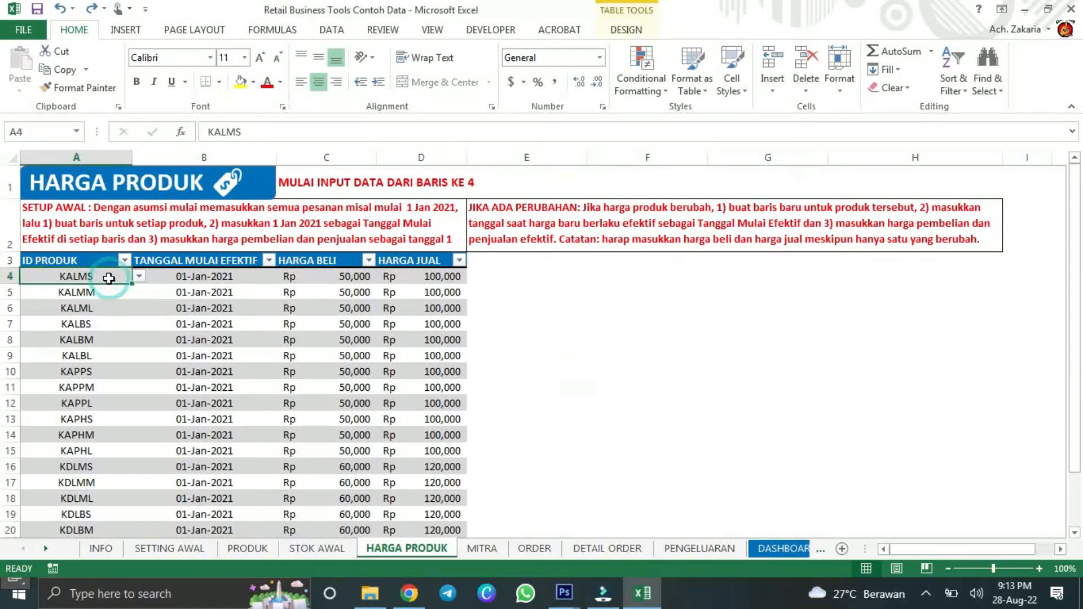
{"action": "left_click", "coordinate": [139, 276]}
{"action": "left_click", "coordinate": [198, 282]}
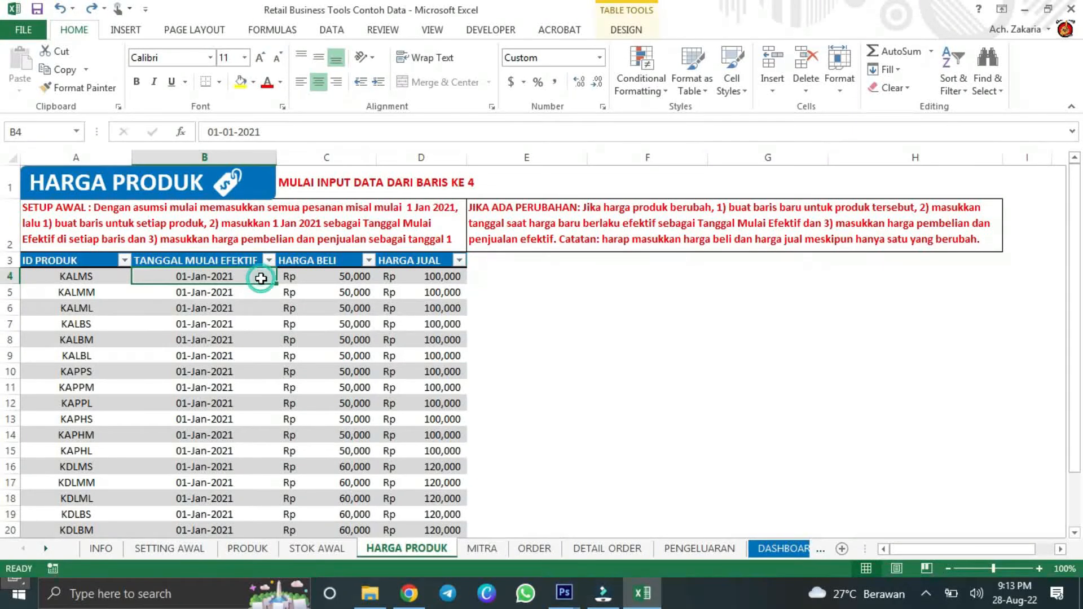
- Examine the HARGA BELI and HARGA JUAL values for KALMS in the first price row
{"action": "left_click", "coordinate": [91, 275]}
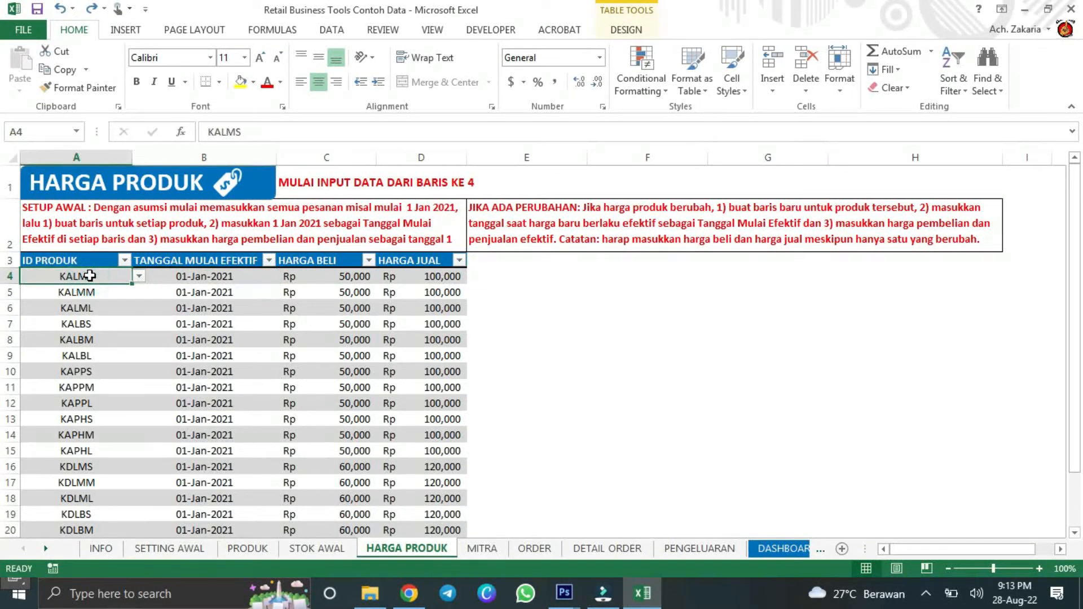
{"action": "left_click", "coordinate": [347, 275]}
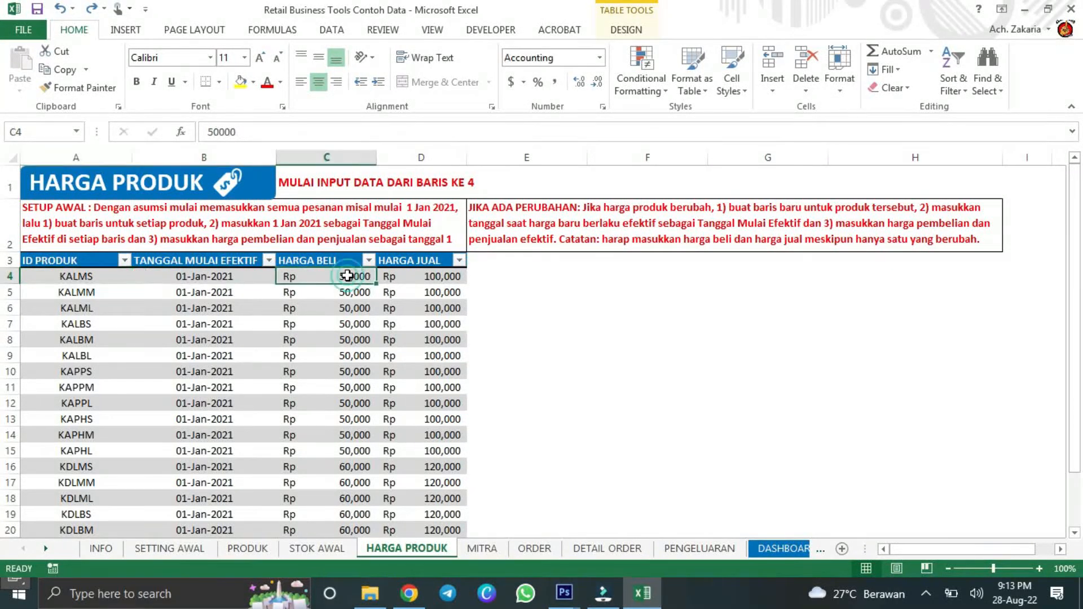
{"action": "left_click", "coordinate": [432, 275]}
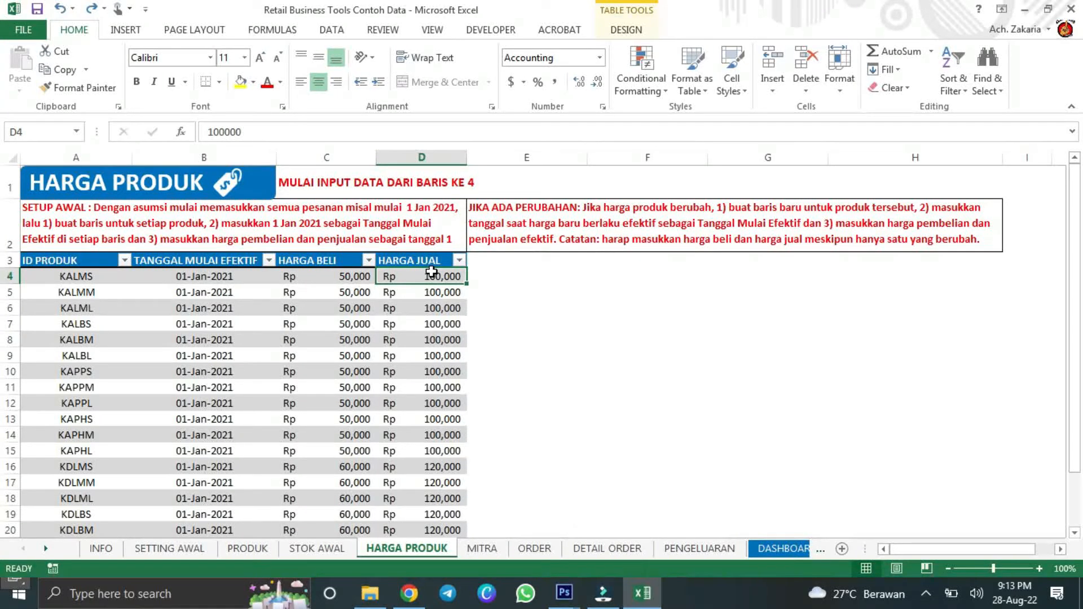
{"action": "left_click", "coordinate": [85, 280]}
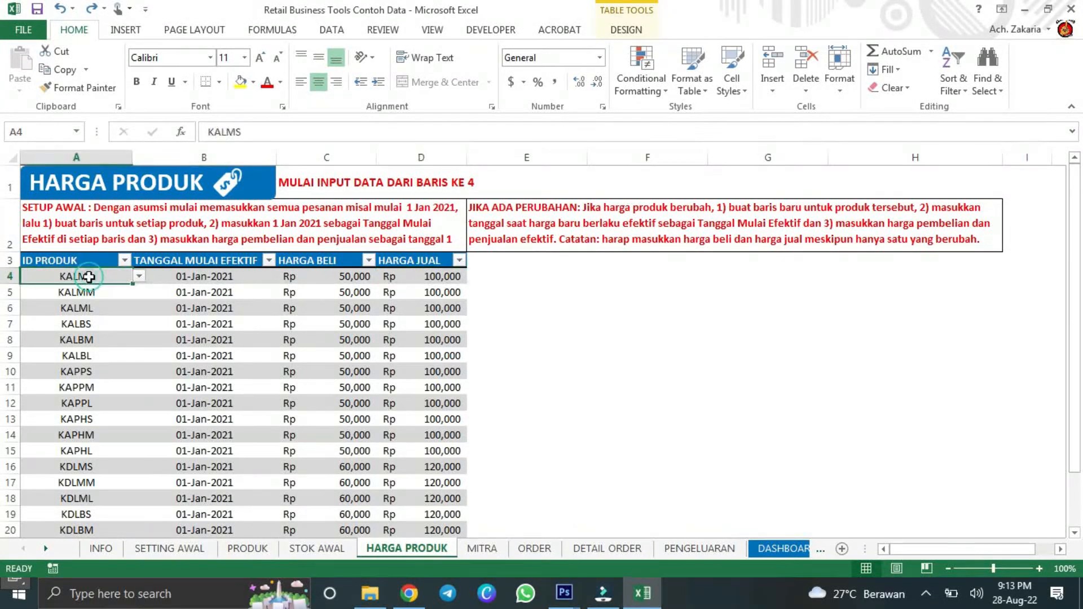
{"action": "left_click", "coordinate": [331, 277]}
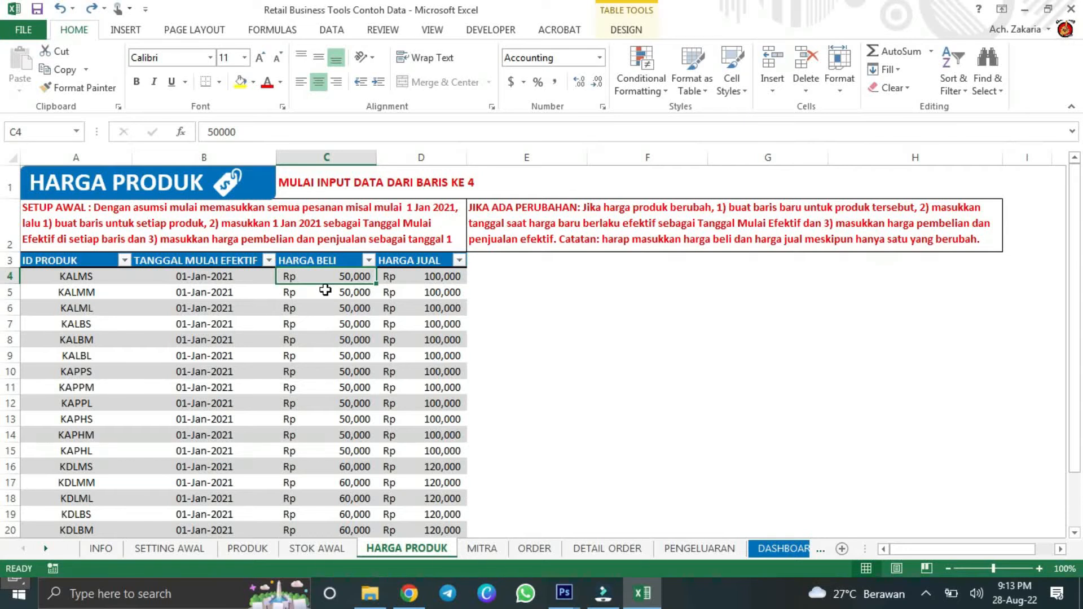
- Insert a new table row below the last HARGA PRODUK entry and choose KALMS as its product ID
{"action": "scroll", "coordinate": [273, 334], "scroll_direction": "down", "scroll_amount": 5}
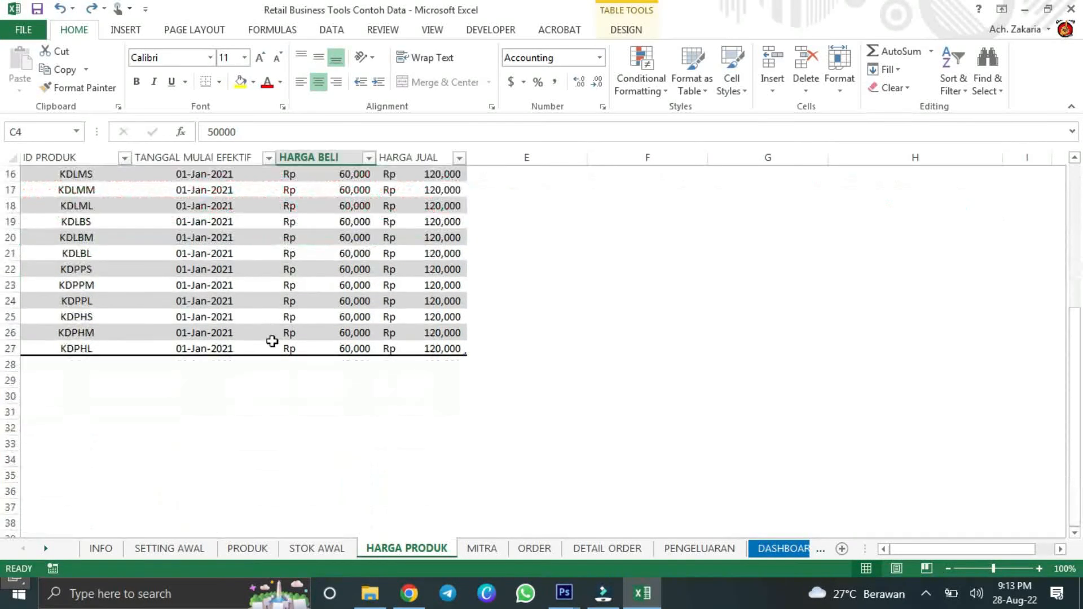
{"action": "right_click", "coordinate": [334, 348]}
{"action": "mouse_move", "coordinate": [466, 354]}
{"action": "left_click", "coordinate": [568, 388]}
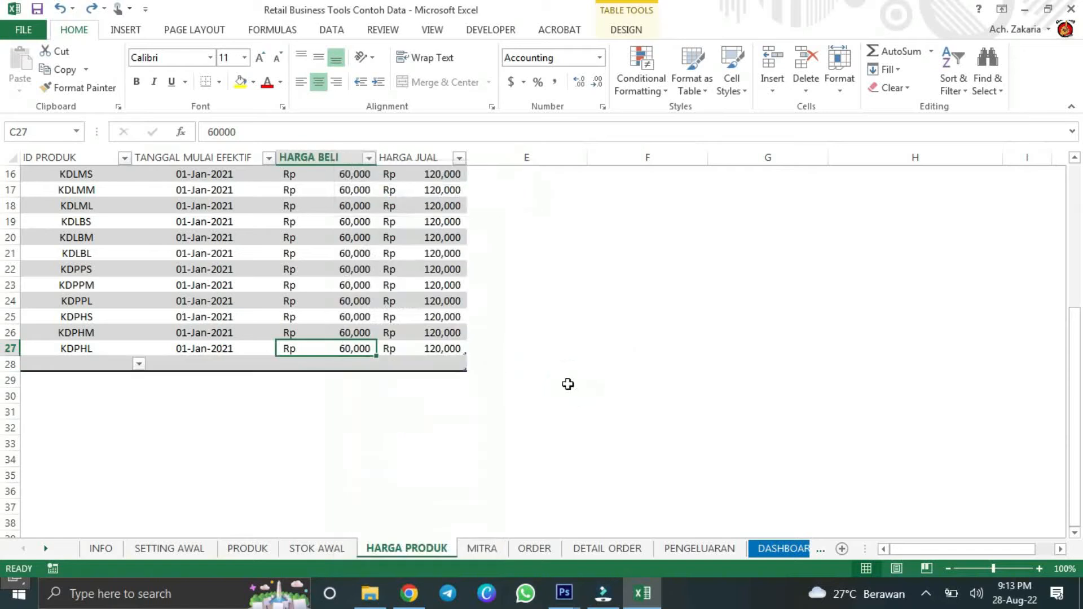
{"action": "left_click", "coordinate": [101, 362]}
{"action": "left_click", "coordinate": [139, 364]}
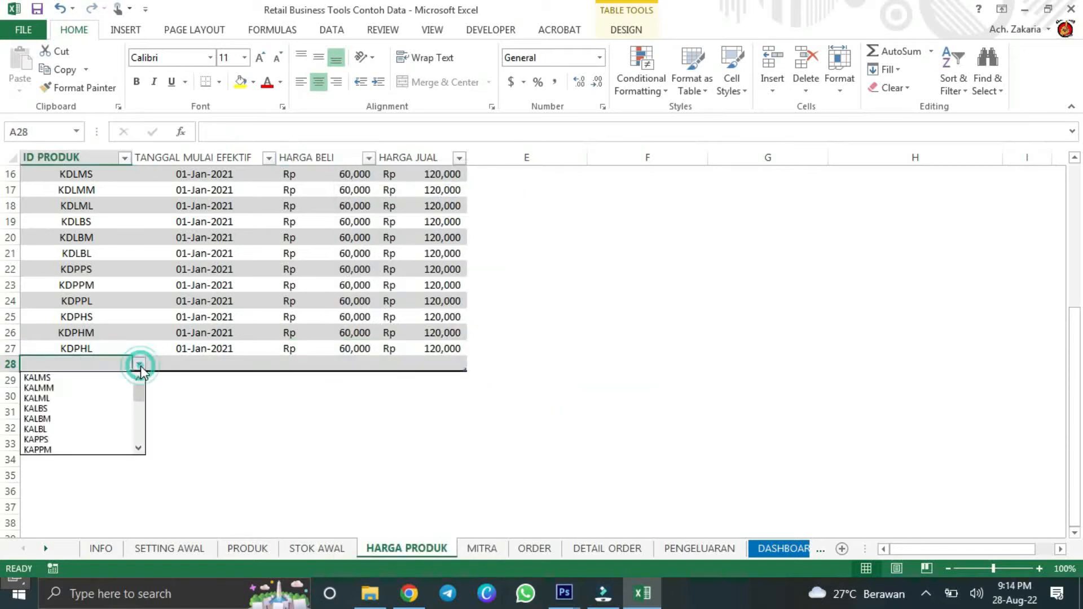
{"action": "left_click", "coordinate": [111, 378]}
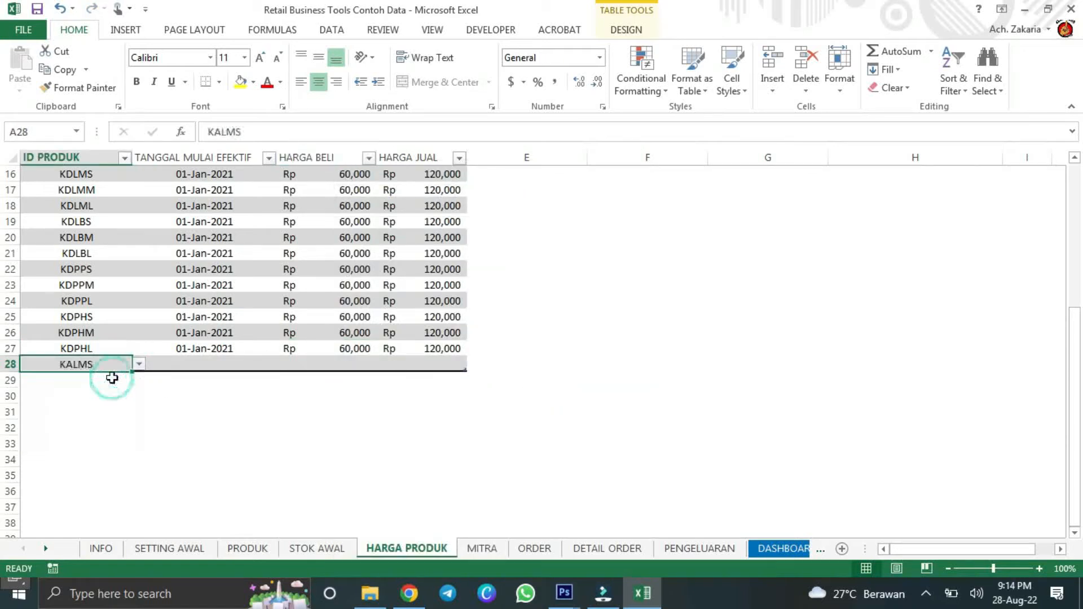
- Enter 1-3-2021 as the TANGGAL MULAI EFEKTIF of the new KALMS row
{"action": "scroll", "coordinate": [131, 345], "scroll_direction": "up", "scroll_amount": 5}
{"action": "scroll", "coordinate": [131, 345], "scroll_direction": "down", "scroll_amount": 5}
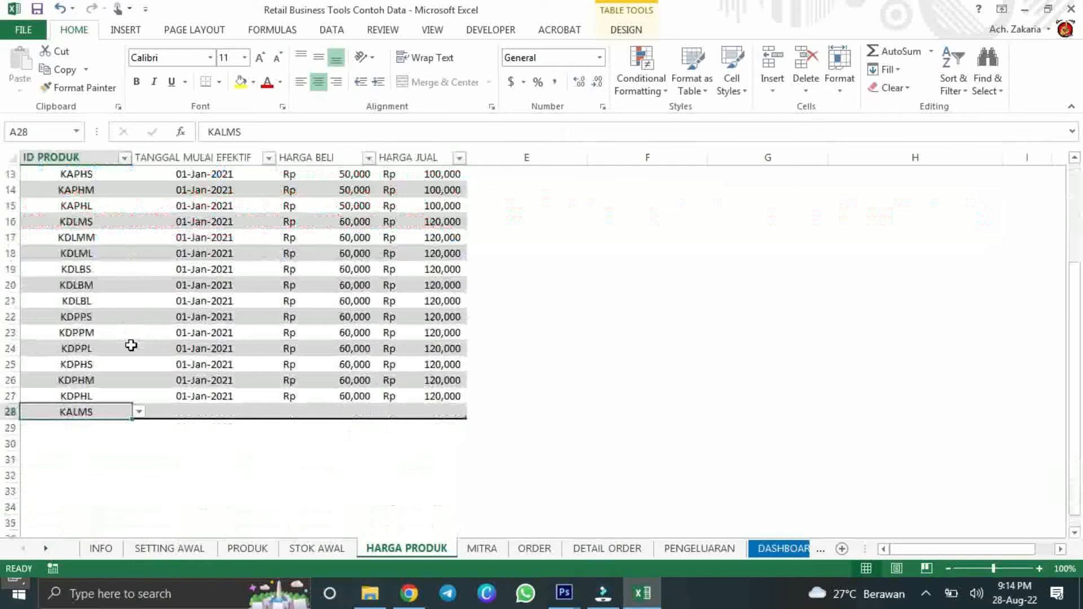
{"action": "left_click", "coordinate": [212, 362]}
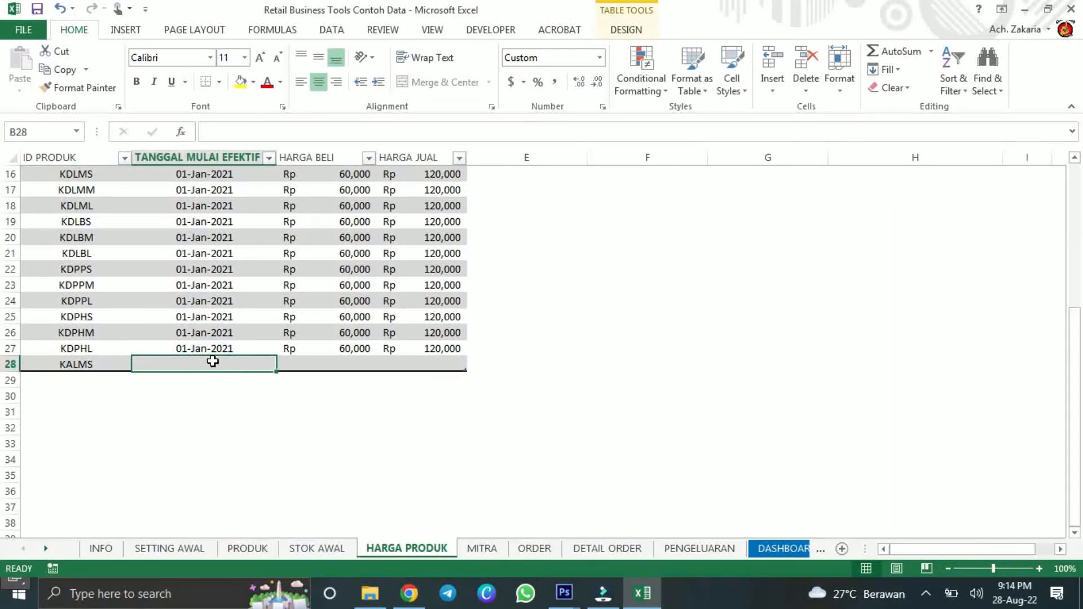
{"action": "type", "text": "1"}
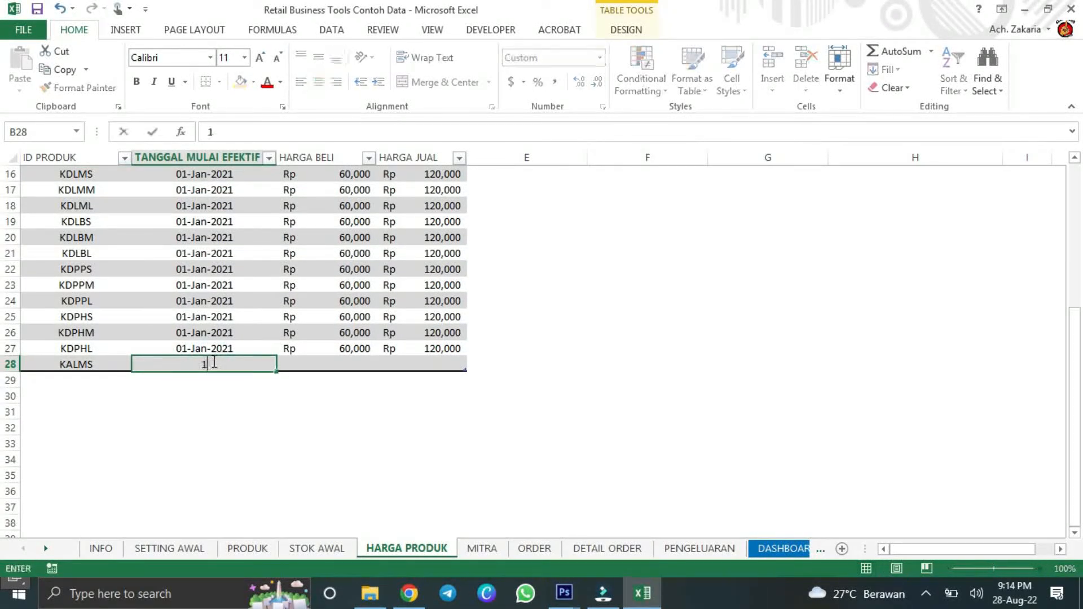
{"action": "type", "text": "-3-2021"}
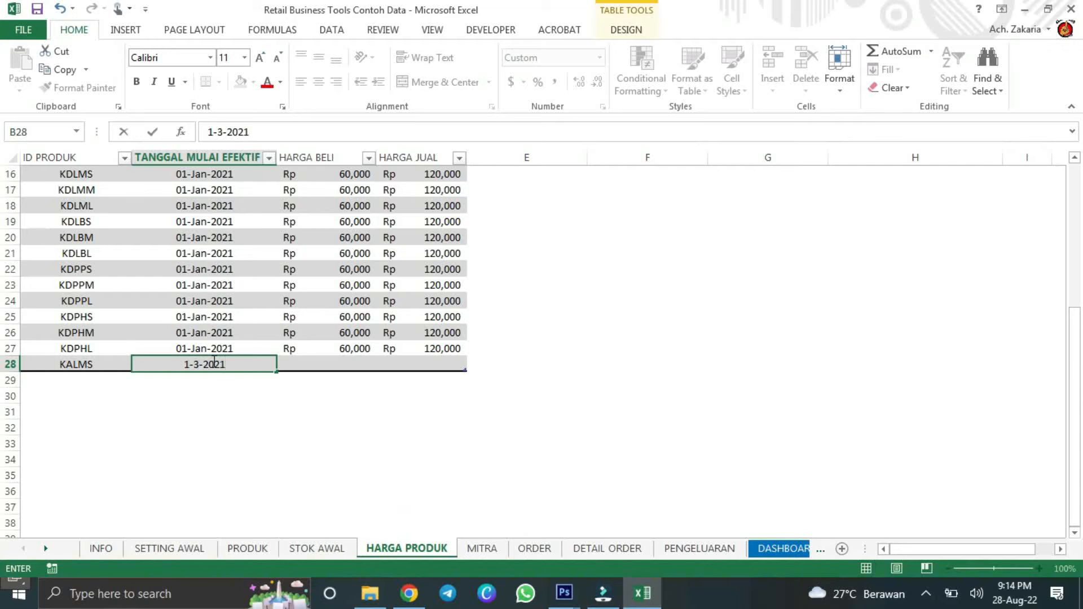
{"action": "left_click", "coordinate": [295, 411]}
- Enter a HARGA BELI of 100000 and a HARGA JUAL of 150,000 in the new KALMS row
{"action": "left_click", "coordinate": [334, 360]}
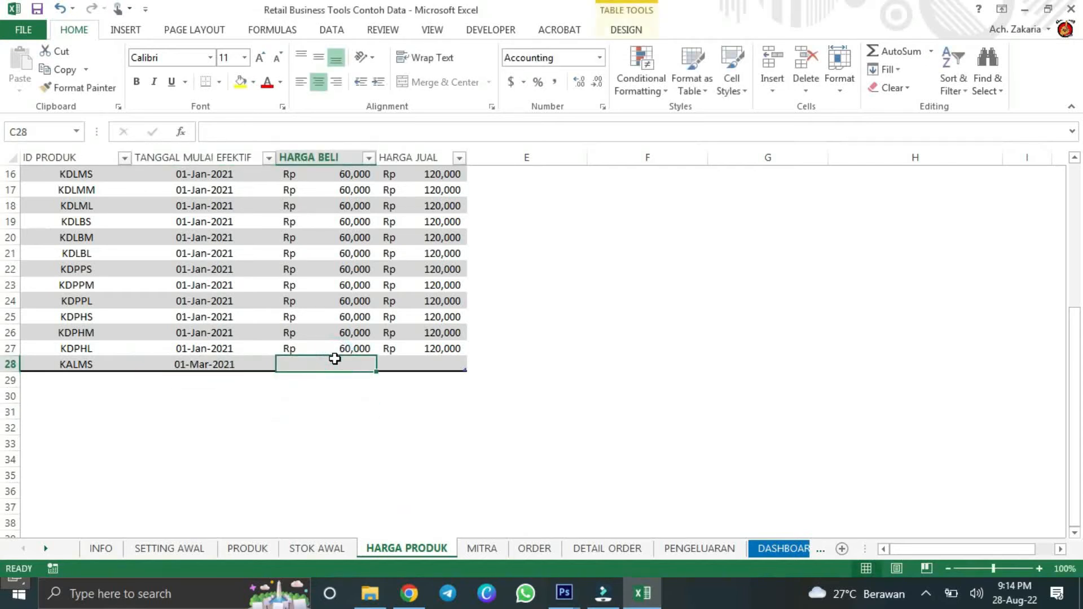
{"action": "type", "text": "100000"}
{"action": "key", "text": "Return"}
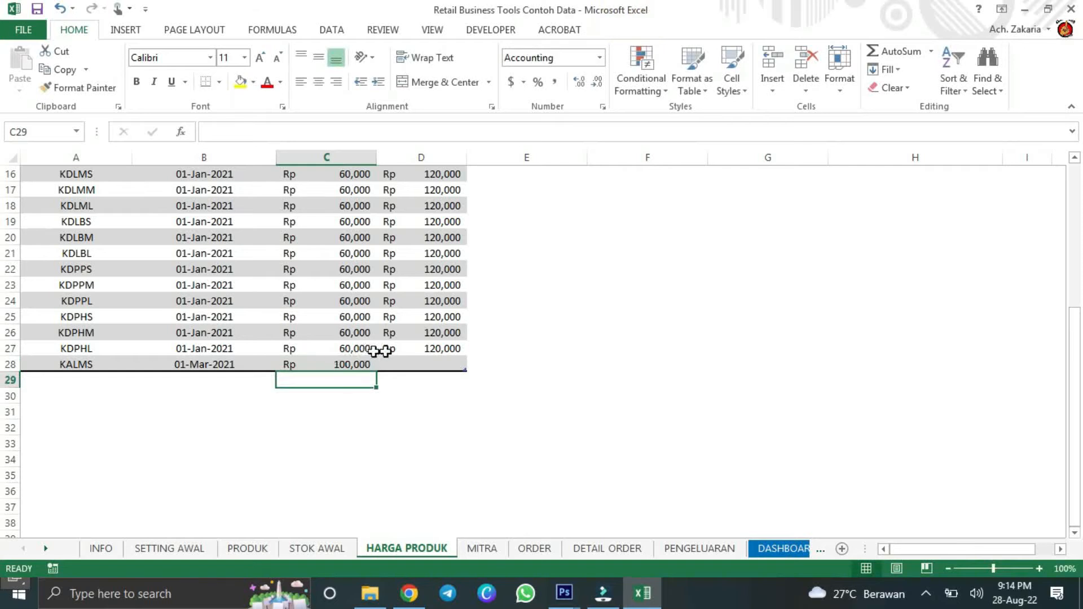
{"action": "left_click", "coordinate": [420, 366]}
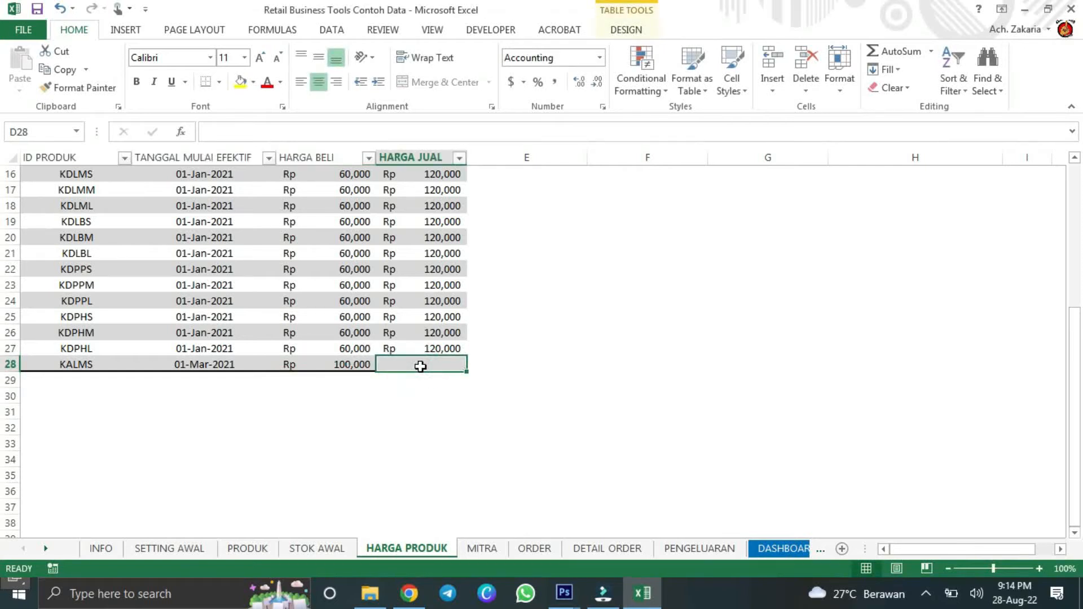
{"action": "type", "text": "150,000"}
{"action": "key", "text": "Return"}
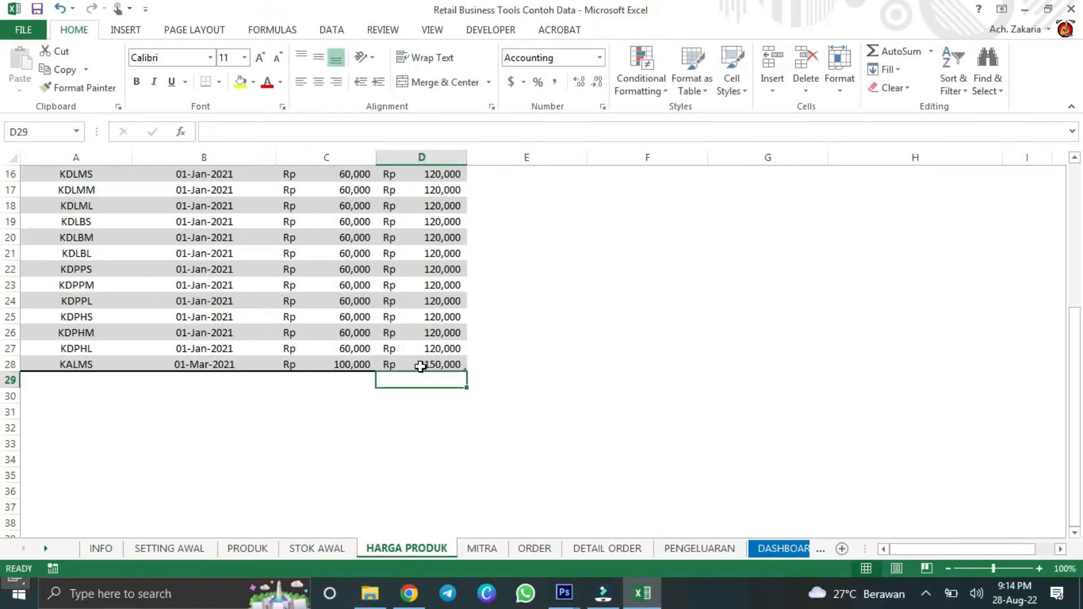
- Change the HARGA BELI of the new KALMS row to 55000
{"action": "left_click", "coordinate": [364, 360]}
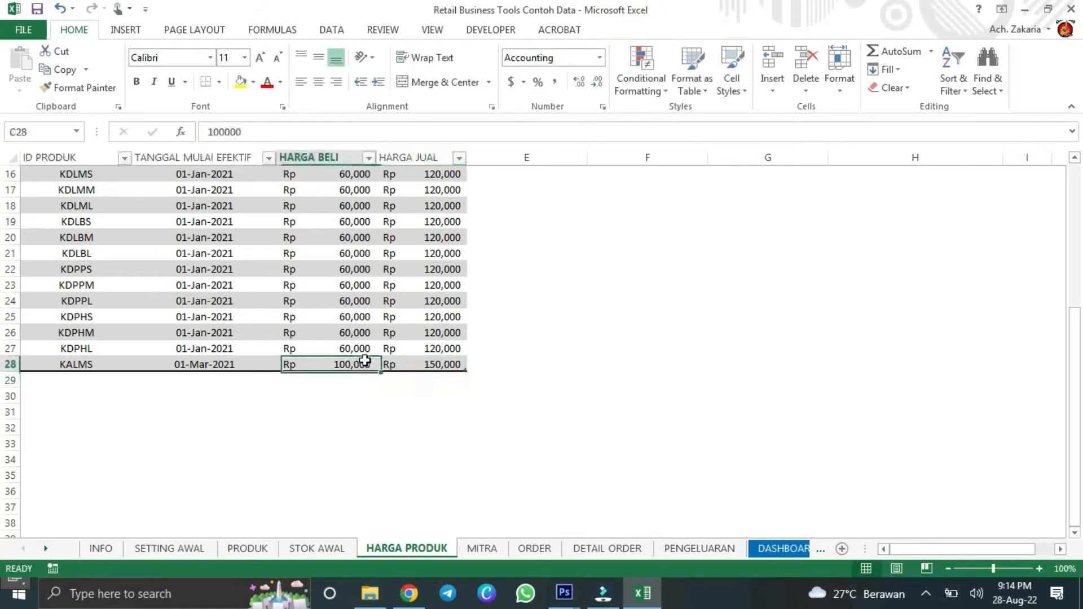
{"action": "double_click", "coordinate": [365, 360]}
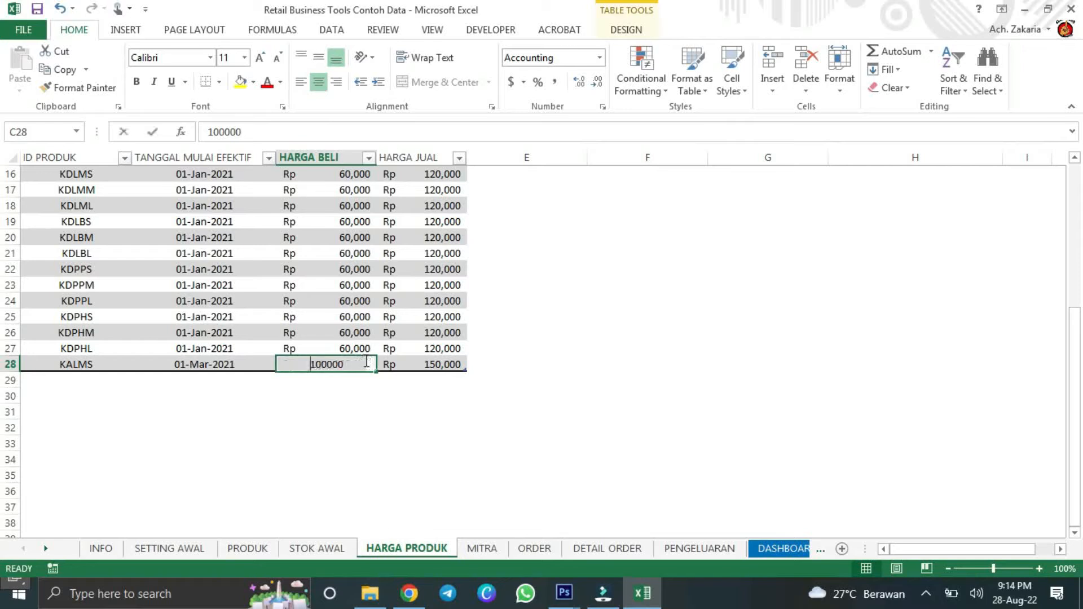
{"action": "key", "text": "BackSpace"}
{"action": "key", "text": "BackSpace"}
{"action": "key", "text": "BackSpace"}
{"action": "key", "text": "BackSpace"}
{"action": "key", "text": "BackSpace"}
{"action": "key", "text": "BackSpace"}
{"action": "type", "text": "55000"}
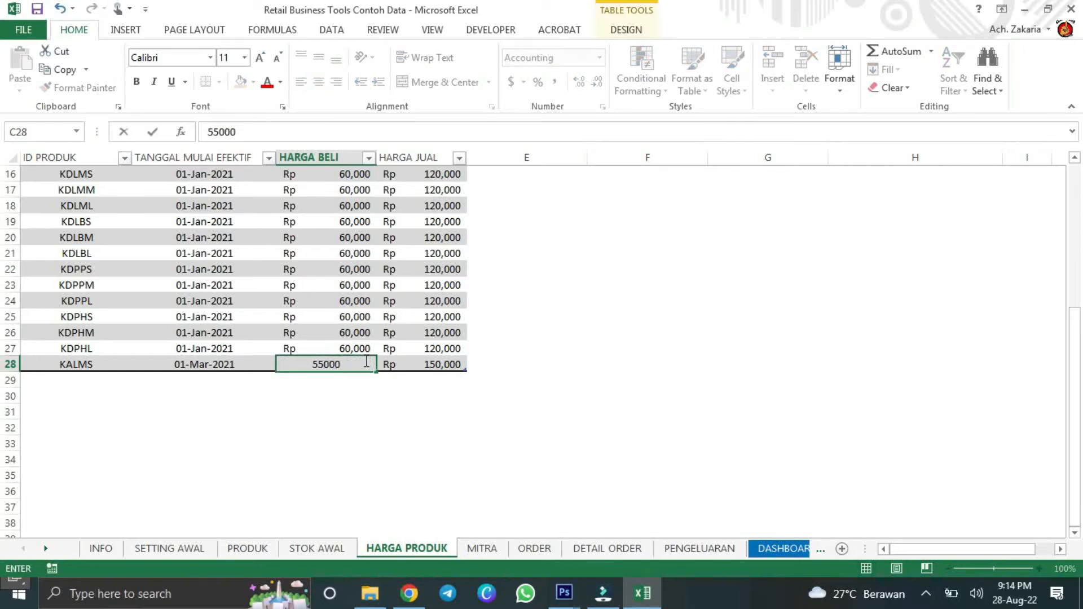
{"action": "key", "text": "Return"}
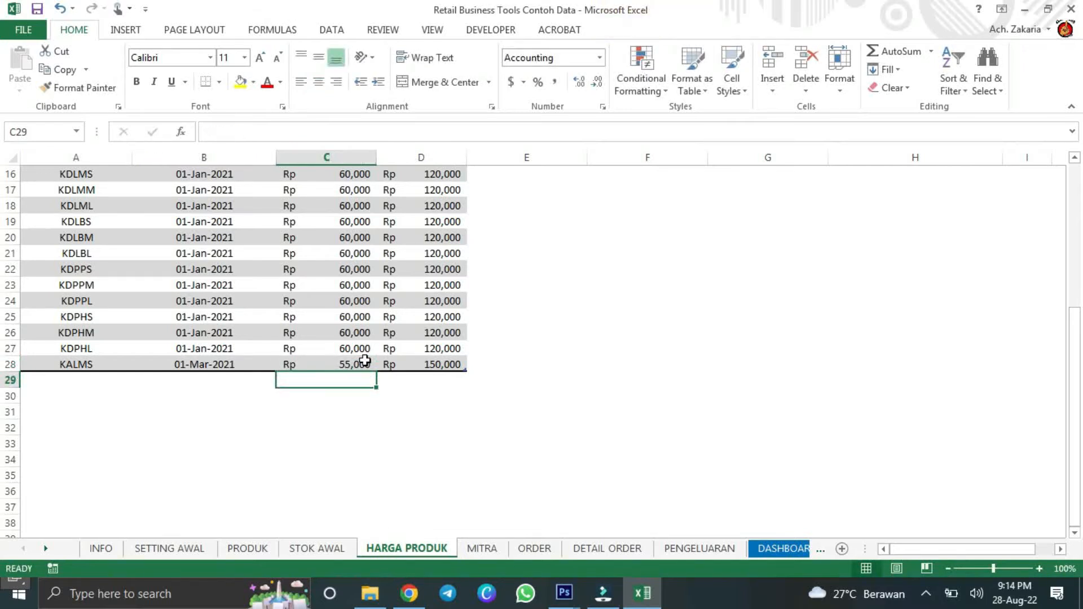
- Replace the HARGA JUAL of the new KALMS row with 100,000
{"action": "left_click", "coordinate": [406, 362]}
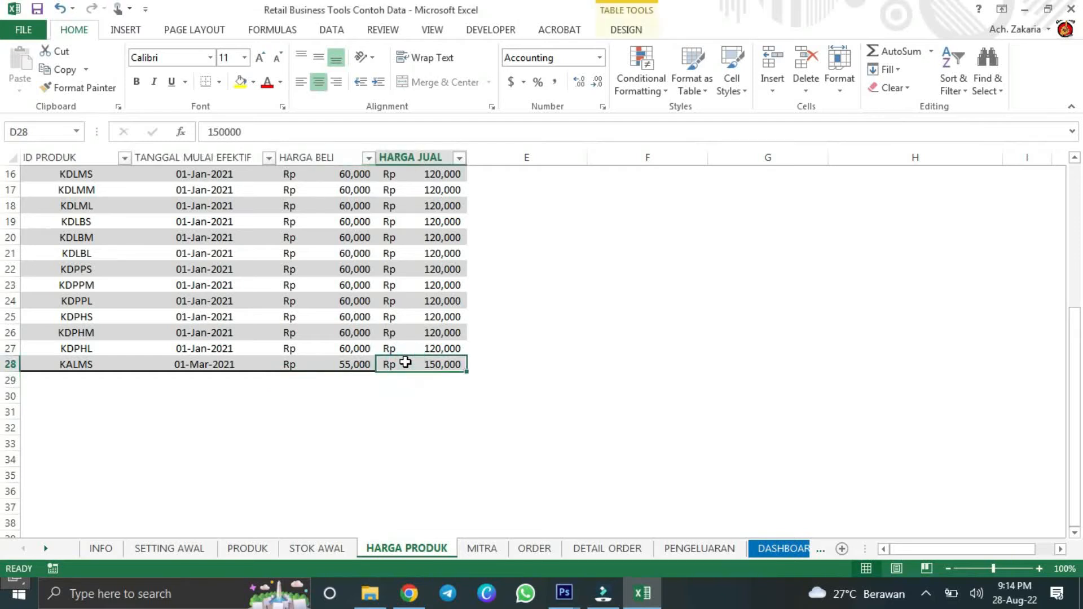
{"action": "key", "text": "Delete"}
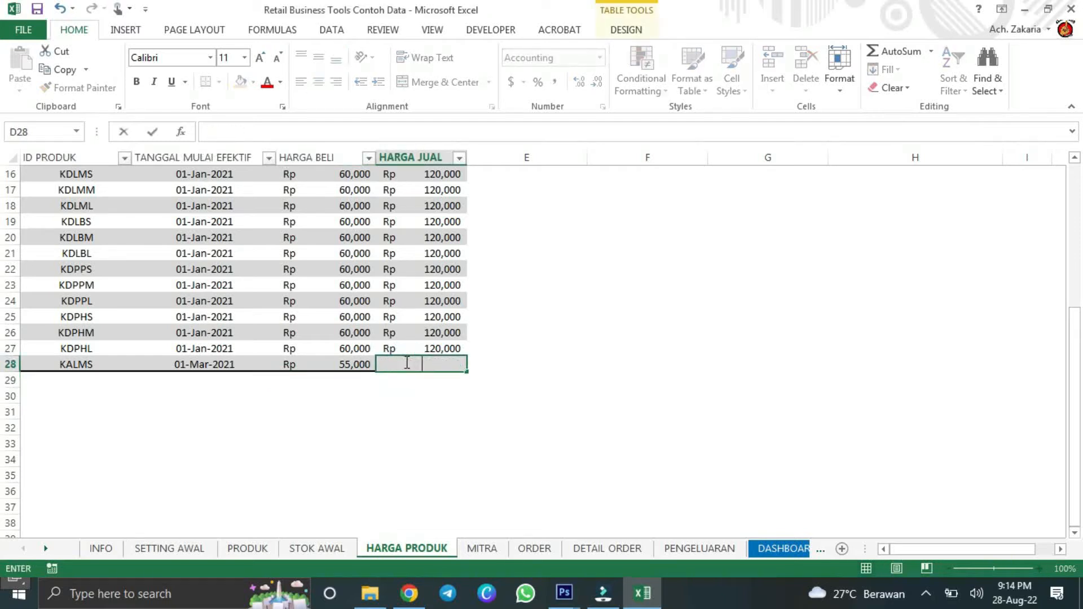
{"action": "left_click", "coordinate": [473, 418]}
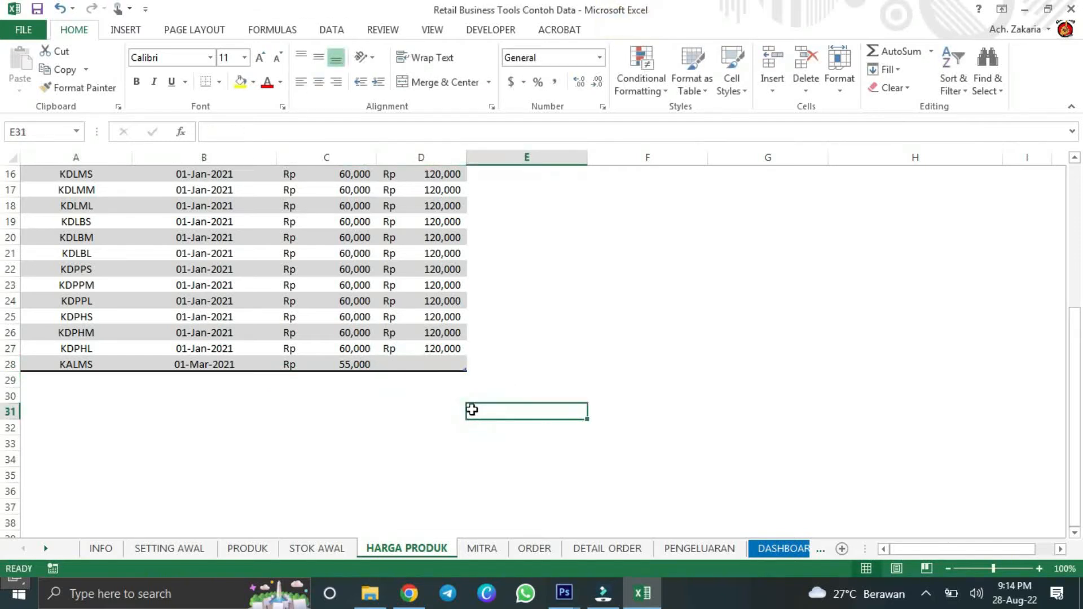
{"action": "left_click", "coordinate": [443, 360]}
{"action": "type", "text": "1"}
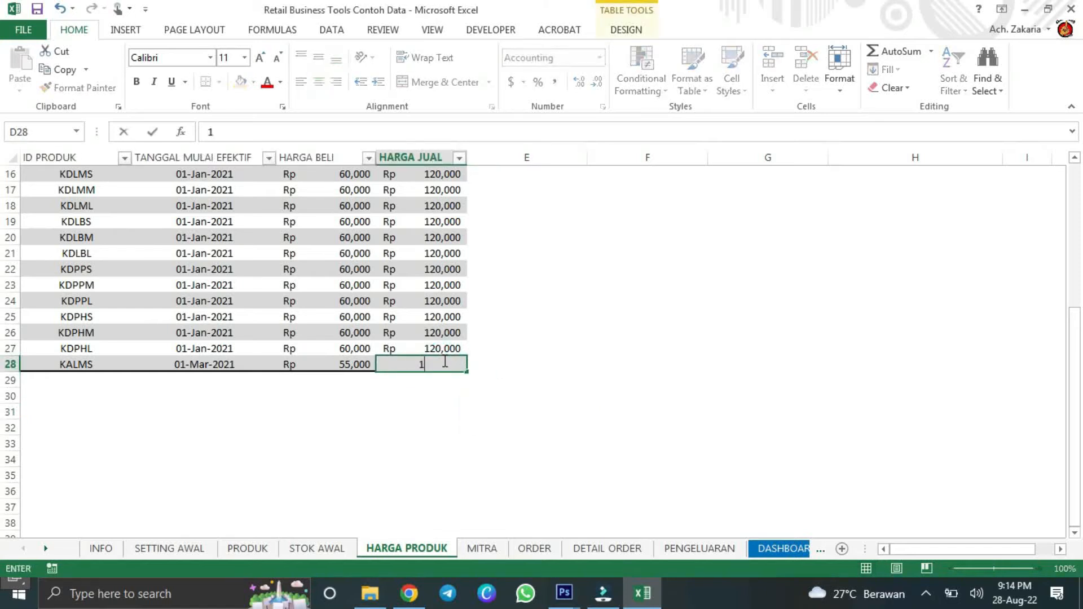
{"action": "type", "text": "00,000"}
{"action": "key", "text": "Return"}
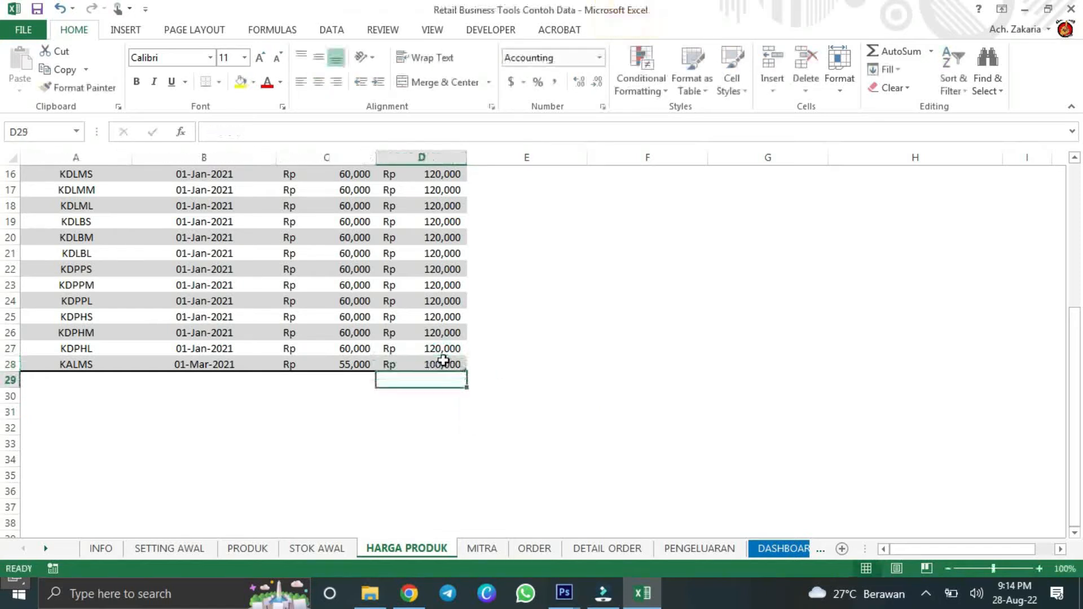
{"action": "left_click", "coordinate": [434, 419]}
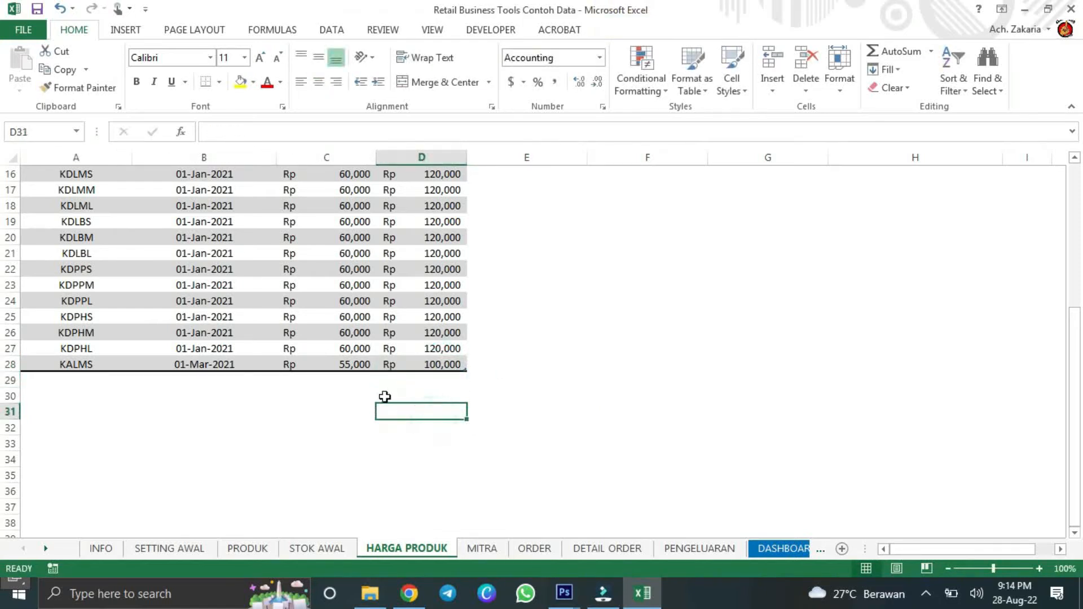
- Compare the new 01-Mar-2021 KALMS row in HARGA PRODUK with the original KALMS entry, checking ID, effective date and prices
{"action": "left_click", "coordinate": [97, 367]}
{"action": "left_click", "coordinate": [240, 361]}
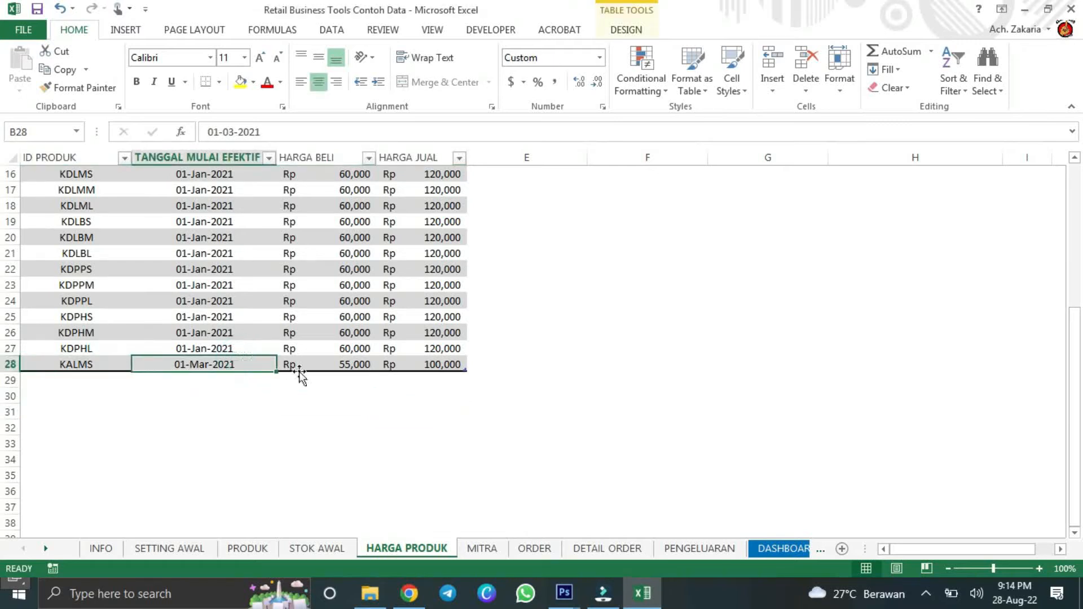
{"action": "scroll", "coordinate": [200, 362], "scroll_direction": "up", "scroll_amount": 5}
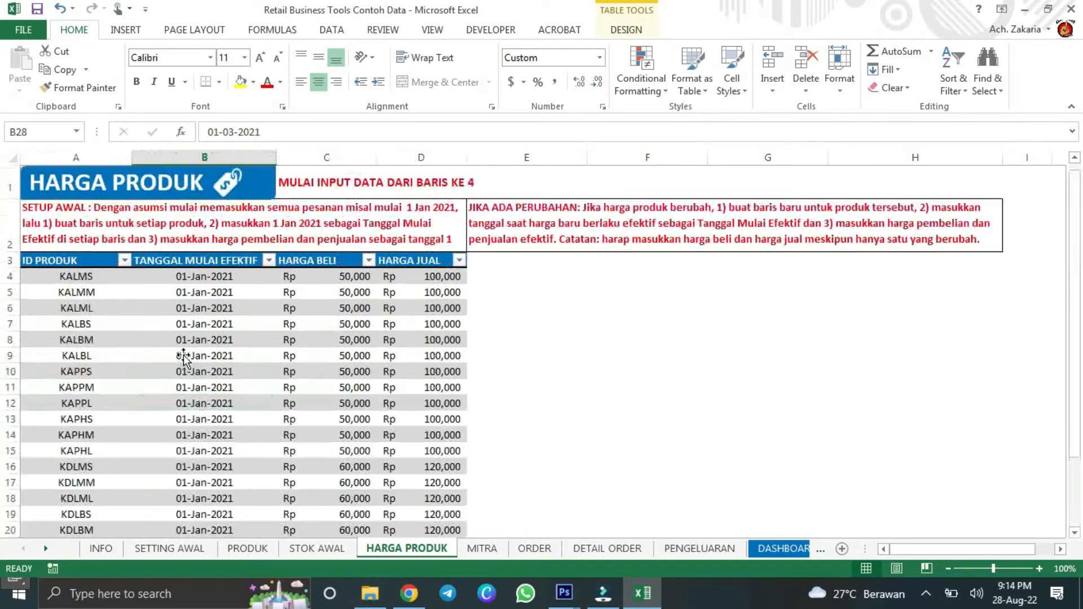
{"action": "left_click", "coordinate": [209, 278]}
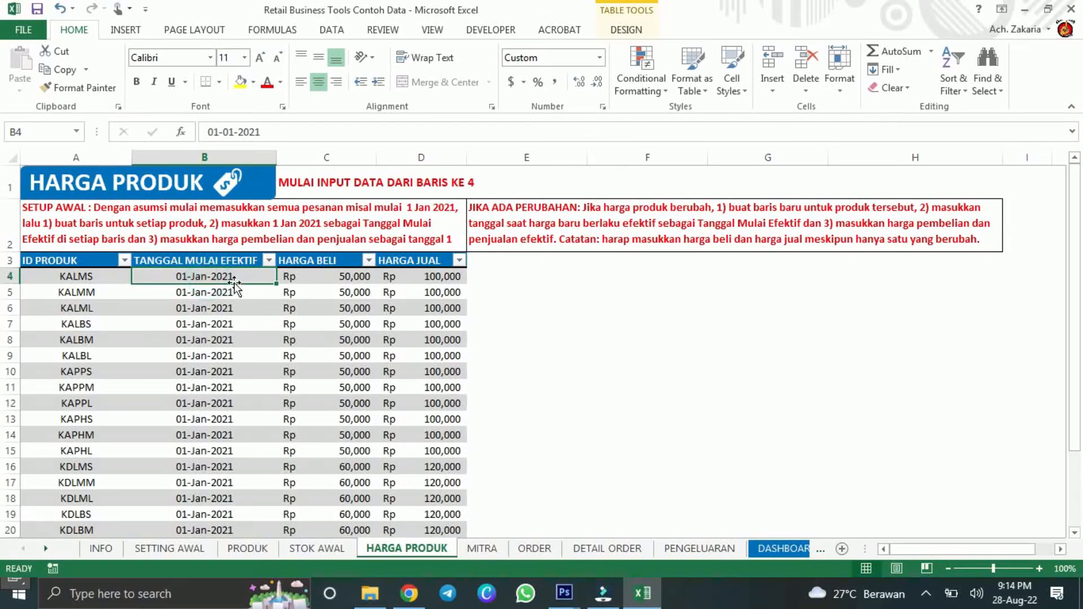
{"action": "scroll", "coordinate": [306, 337], "scroll_direction": "down", "scroll_amount": 4}
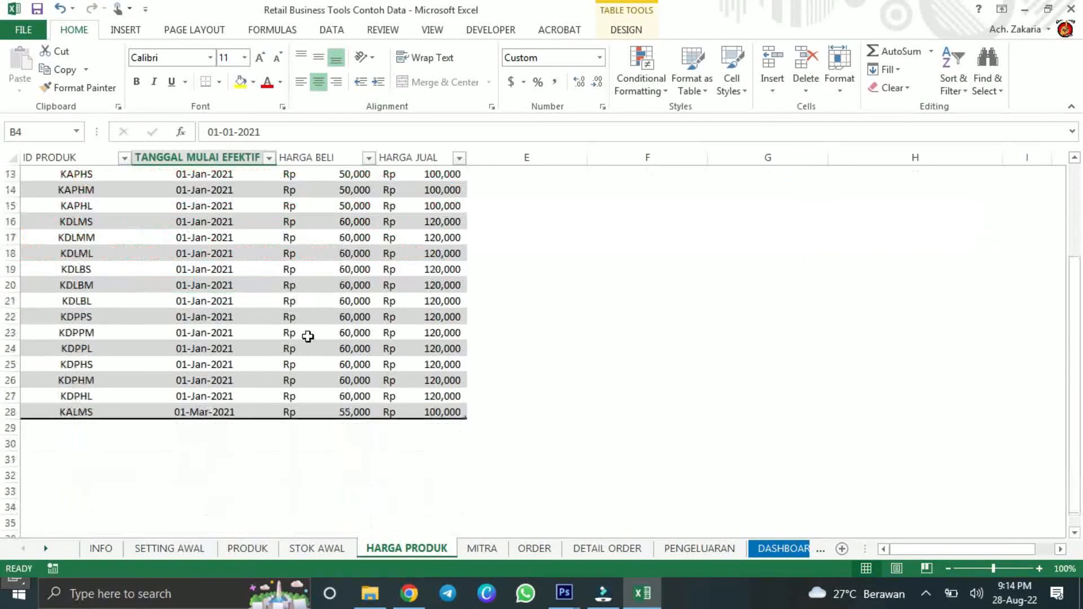
{"action": "left_click", "coordinate": [84, 413]}
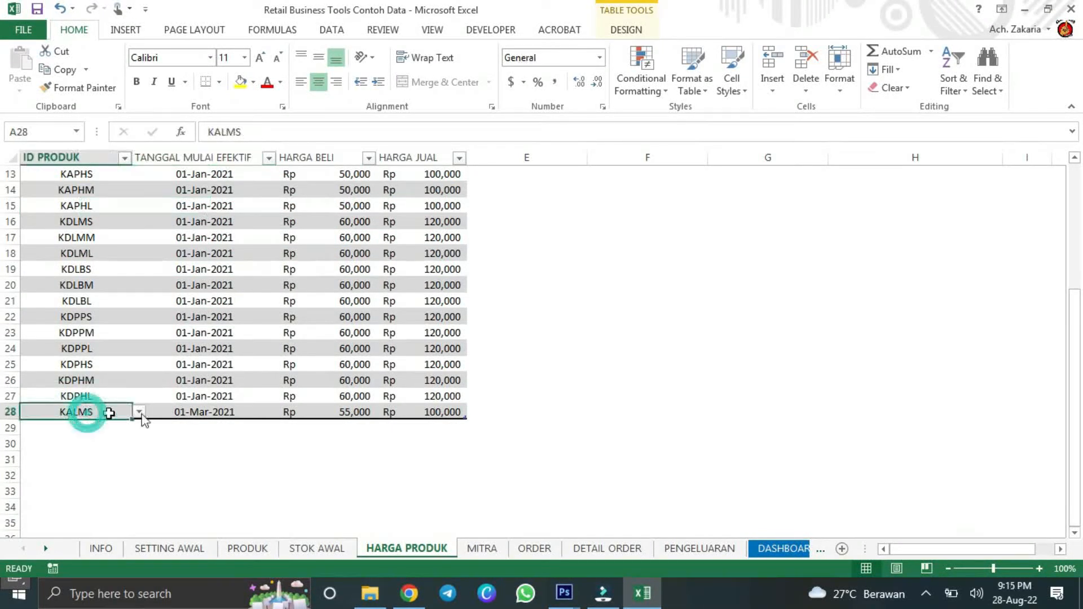
{"action": "left_click", "coordinate": [442, 415]}
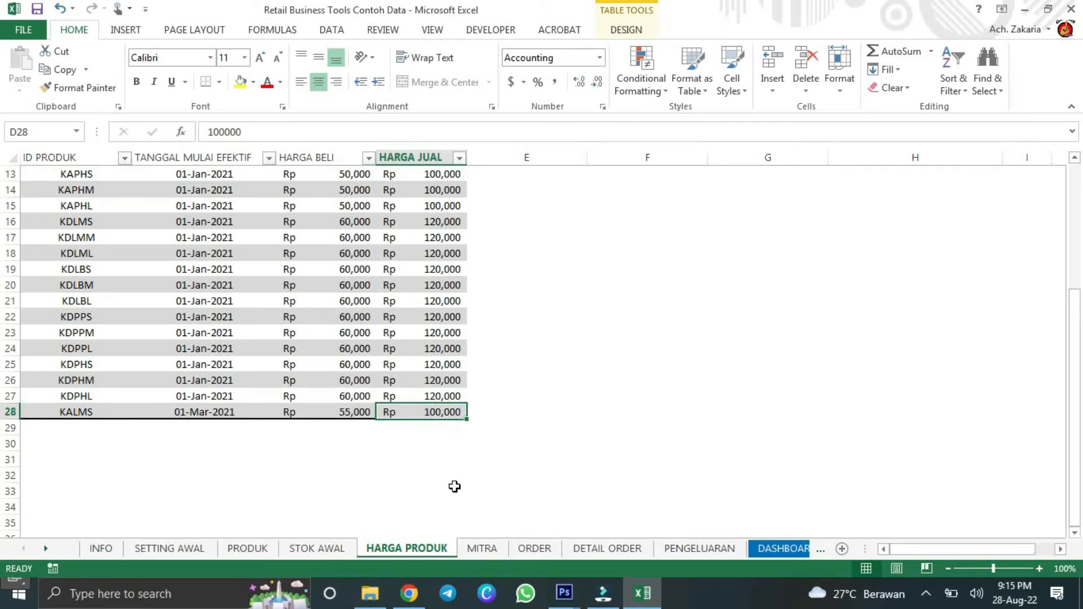
- Open the MITRA sheet and review its columns from ID to PENANGGUNG JAWAB and the list of suppliers and buyers
{"action": "left_click", "coordinate": [482, 549]}
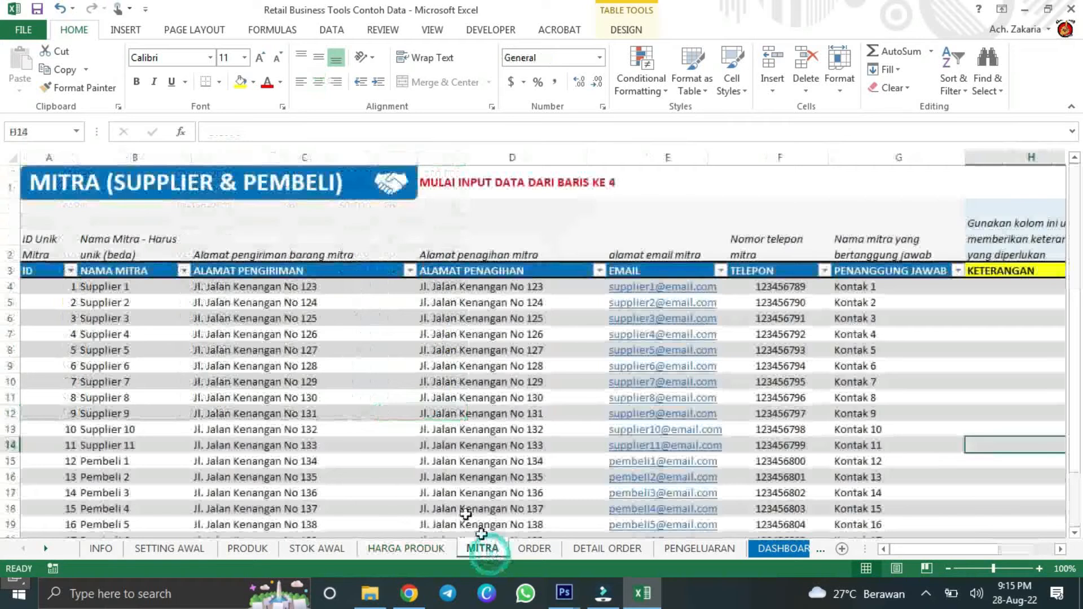
{"action": "left_click", "coordinate": [908, 551]}
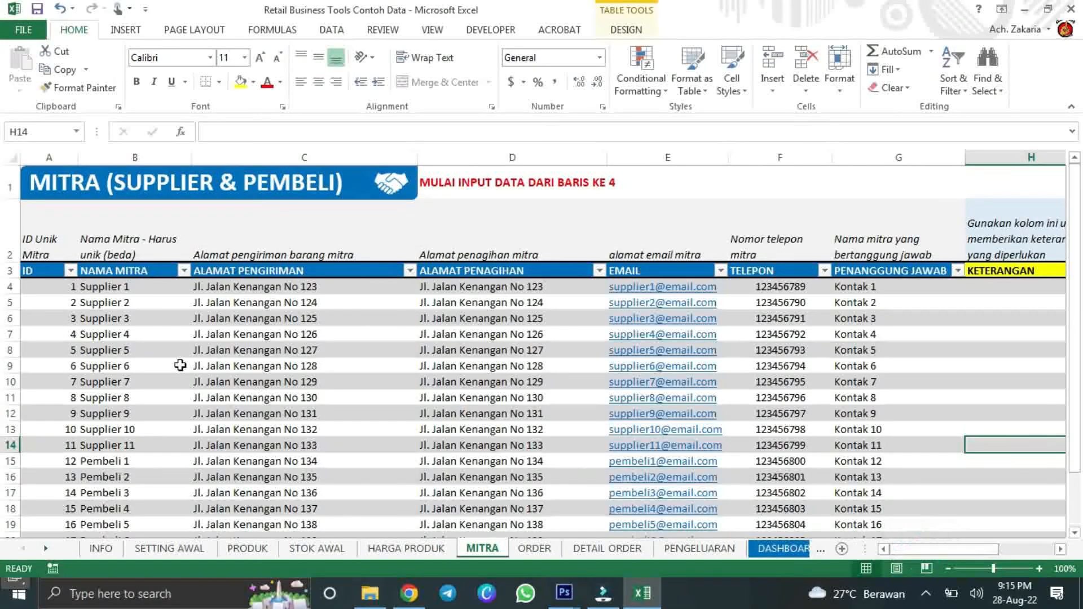
{"action": "left_click_drag", "start_coordinate": [39, 270], "coordinate": [869, 267]}
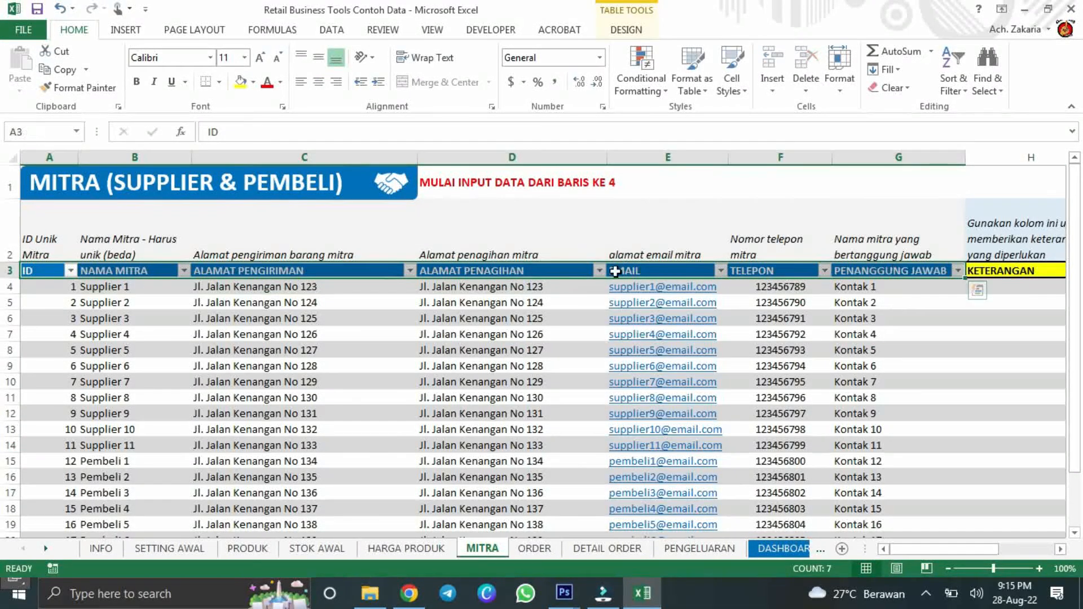
{"action": "left_click", "coordinate": [49, 288]}
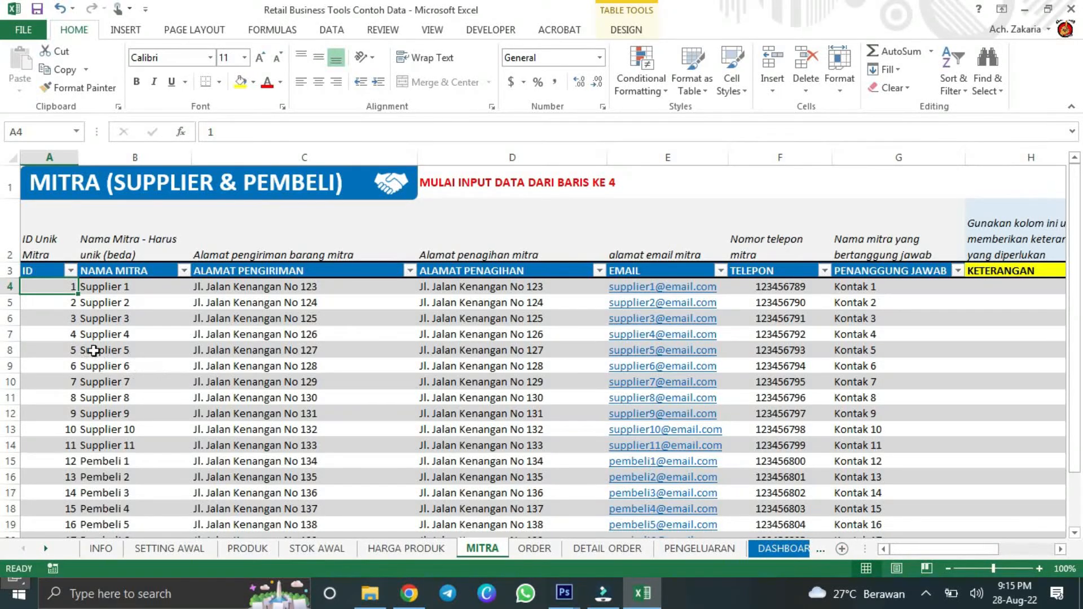
{"action": "left_click", "coordinate": [853, 303]}
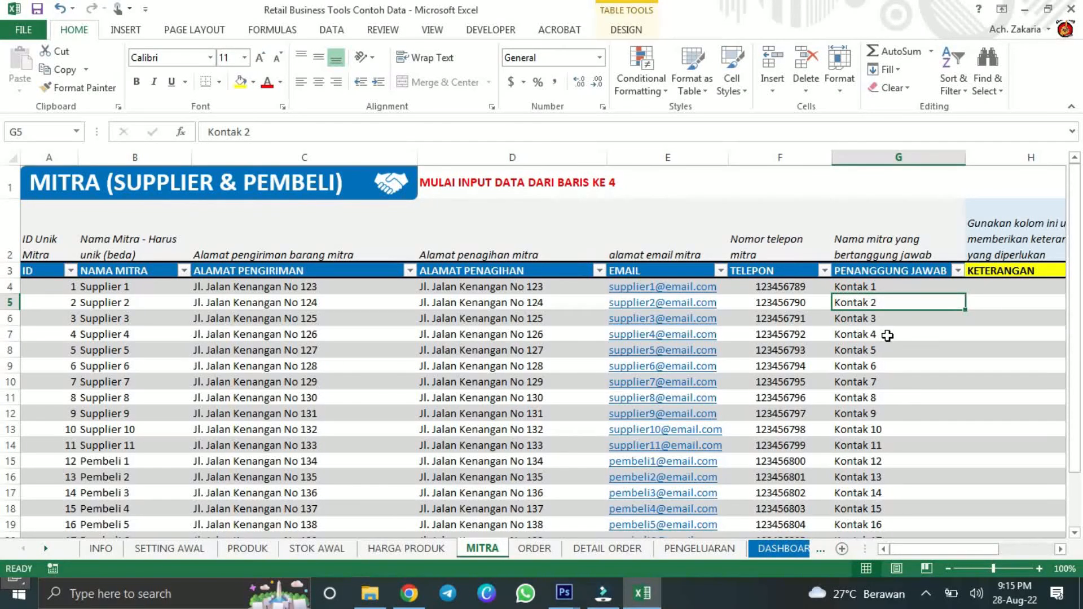
{"action": "scroll", "coordinate": [475, 518], "scroll_direction": "down", "scroll_amount": 1}
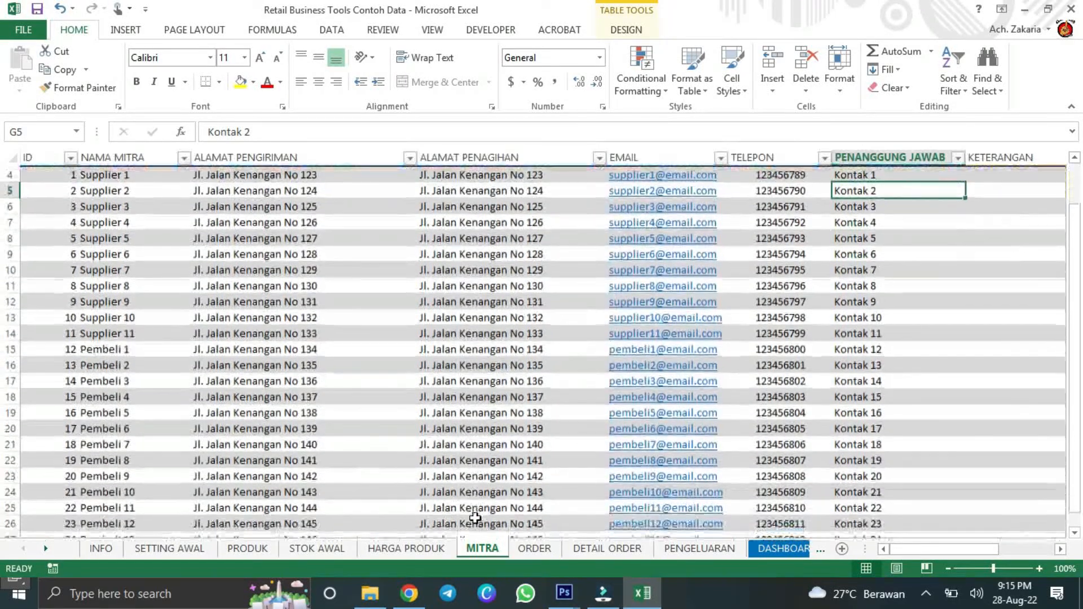
{"action": "scroll", "coordinate": [476, 516], "scroll_direction": "down", "scroll_amount": 3}
{"action": "scroll", "coordinate": [476, 516], "scroll_direction": "up", "scroll_amount": 5}
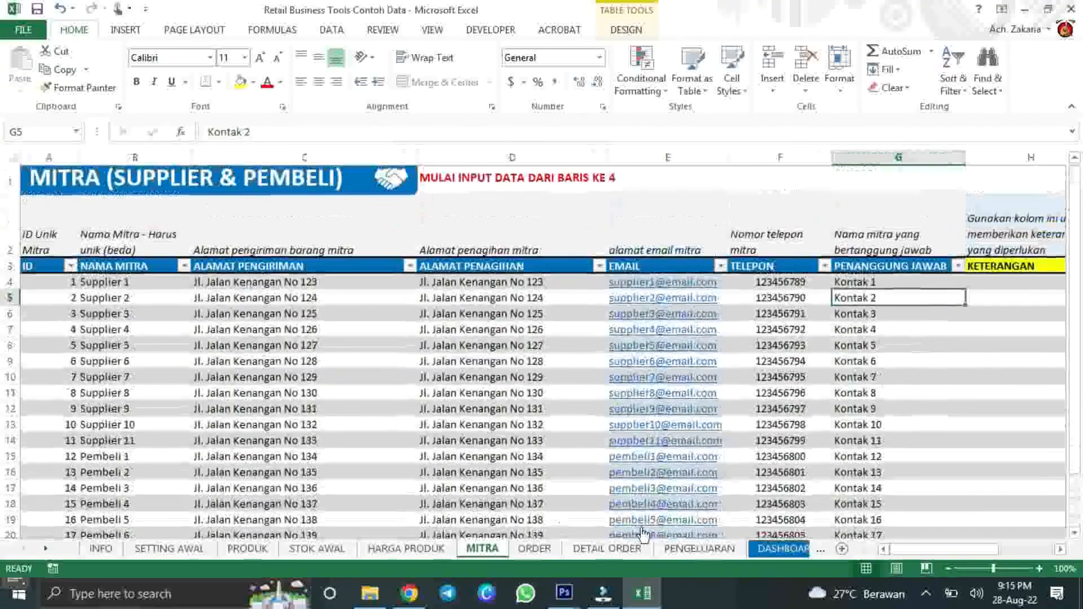
- Open the INVOICE sheet and view its order number field and header
{"action": "left_click", "coordinate": [801, 549]}
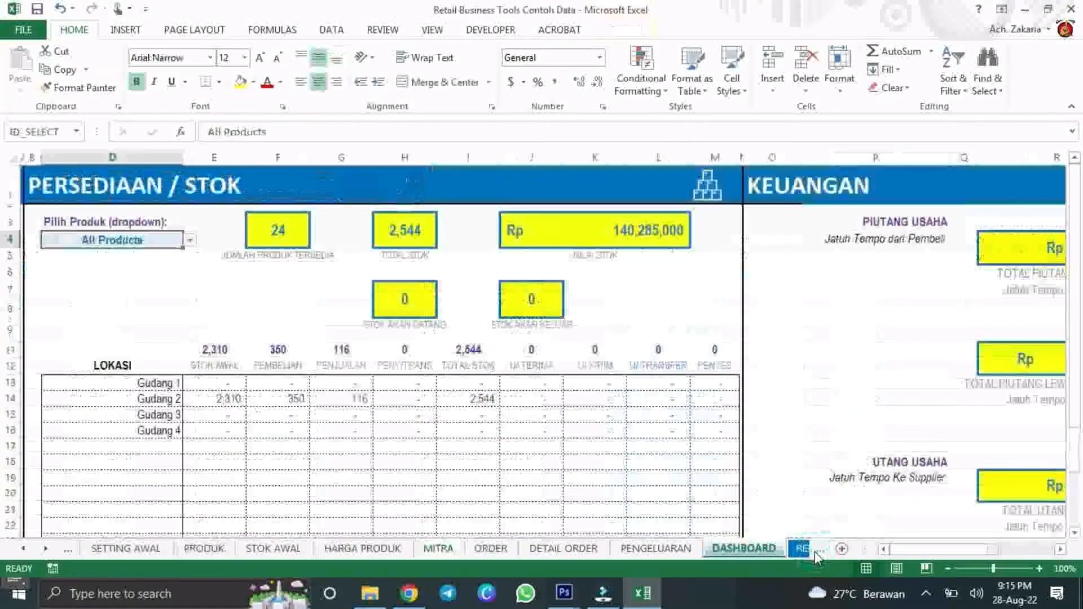
{"action": "left_click", "coordinate": [815, 550]}
{"action": "left_click", "coordinate": [788, 554]}
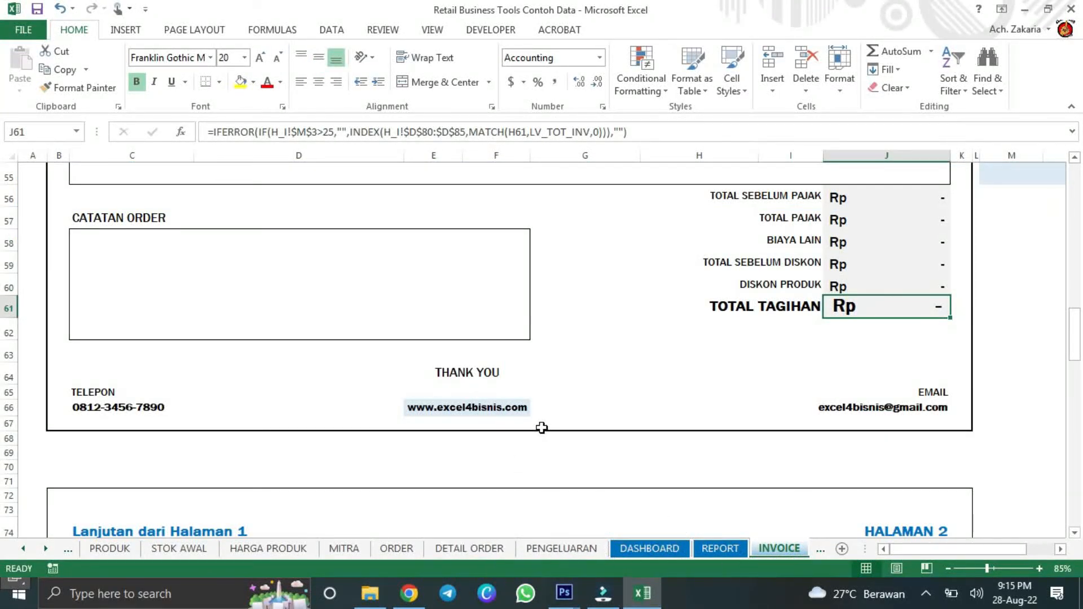
{"action": "scroll", "coordinate": [542, 428], "scroll_direction": "up", "scroll_amount": 18}
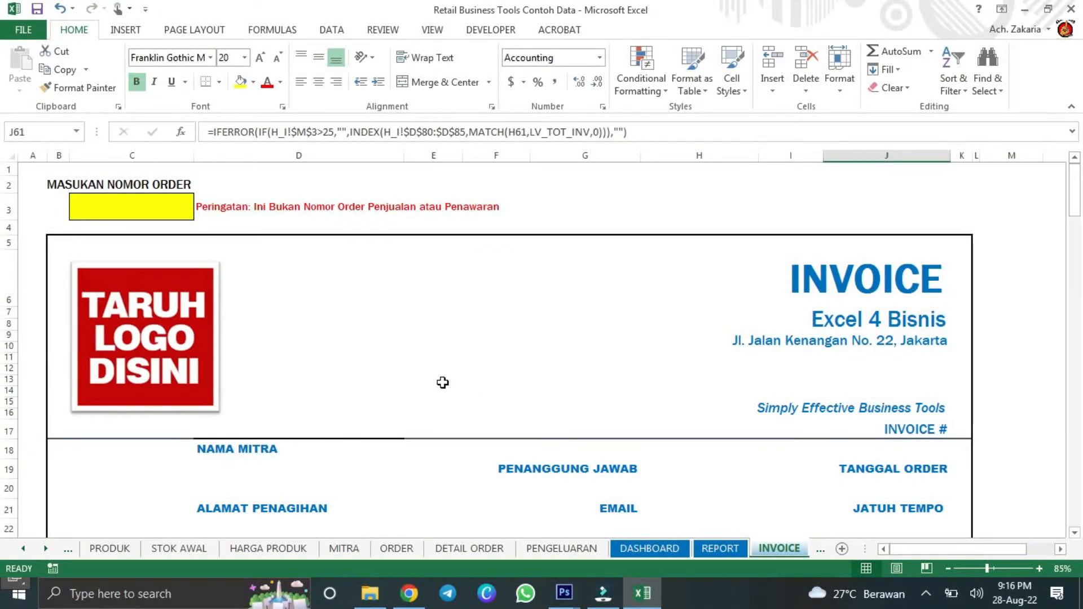
- Examine the invoice layout, covering the partner and order details, product table, totals and CATATAN ORDER box
{"action": "scroll", "coordinate": [442, 383], "scroll_direction": "down", "scroll_amount": 1}
{"action": "scroll", "coordinate": [443, 382], "scroll_direction": "down", "scroll_amount": 1}
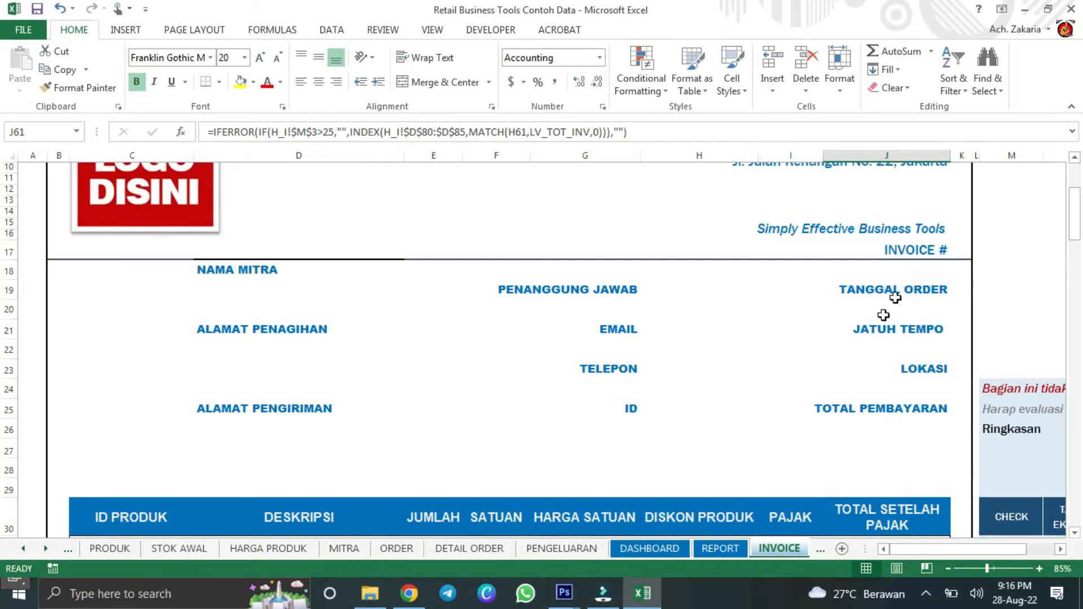
{"action": "scroll", "coordinate": [883, 333], "scroll_direction": "down", "scroll_amount": 3}
{"action": "scroll", "coordinate": [866, 319], "scroll_direction": "down", "scroll_amount": 1}
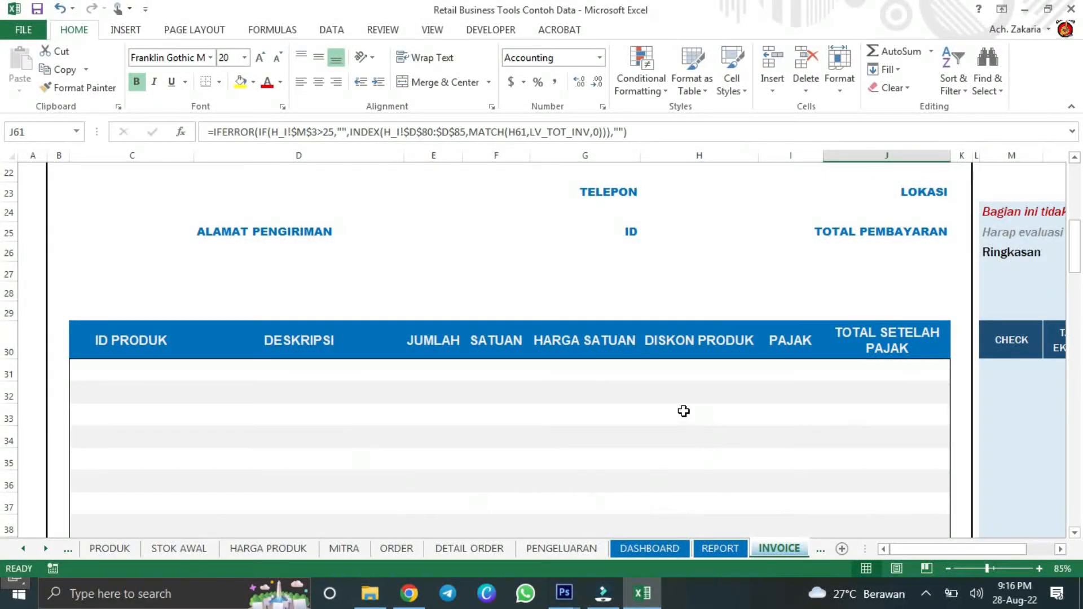
{"action": "scroll", "coordinate": [684, 412], "scroll_direction": "down", "scroll_amount": 10}
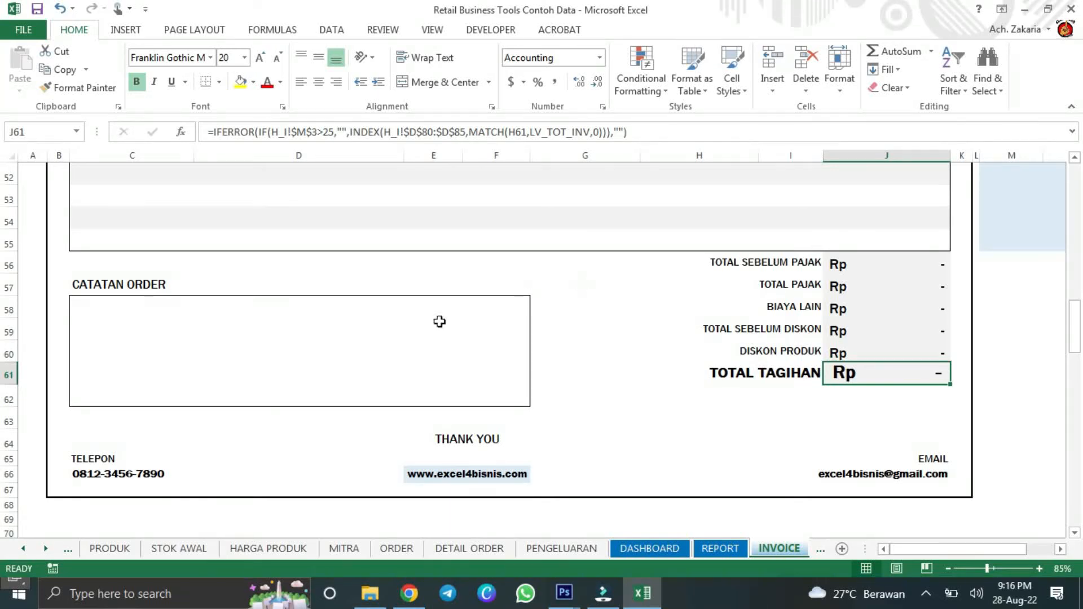
{"action": "left_click", "coordinate": [149, 334]}
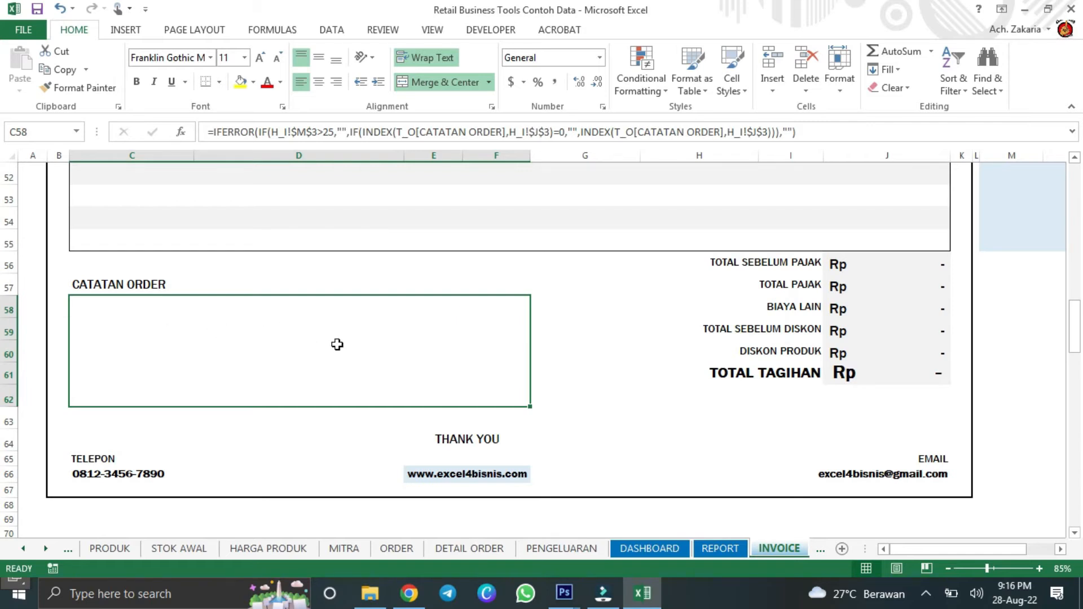
{"action": "scroll", "coordinate": [361, 349], "scroll_direction": "up", "scroll_amount": 15}
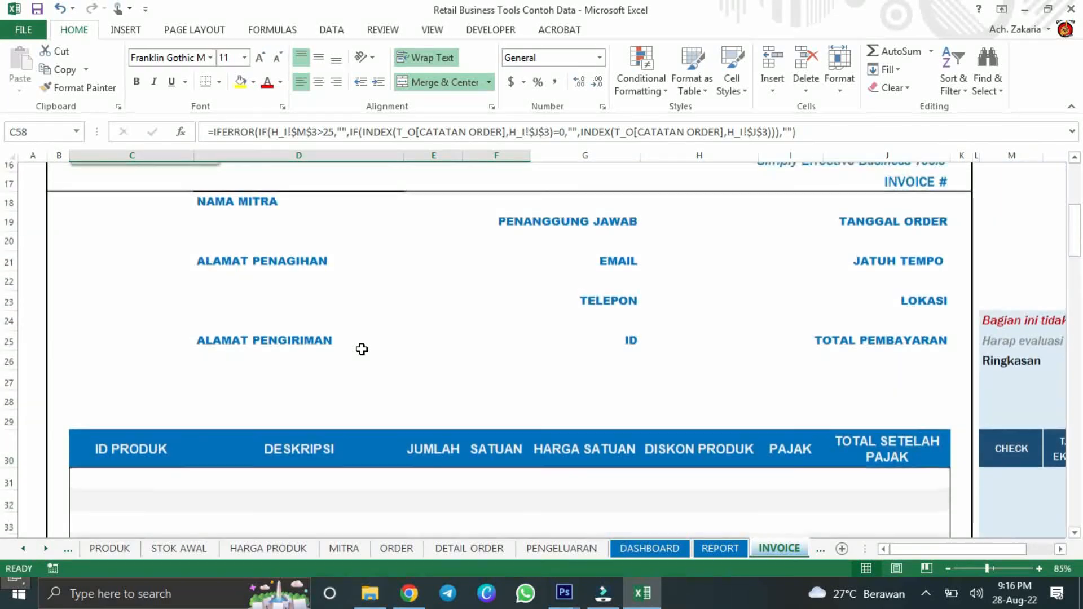
{"action": "scroll", "coordinate": [362, 349], "scroll_direction": "up", "scroll_amount": 2}
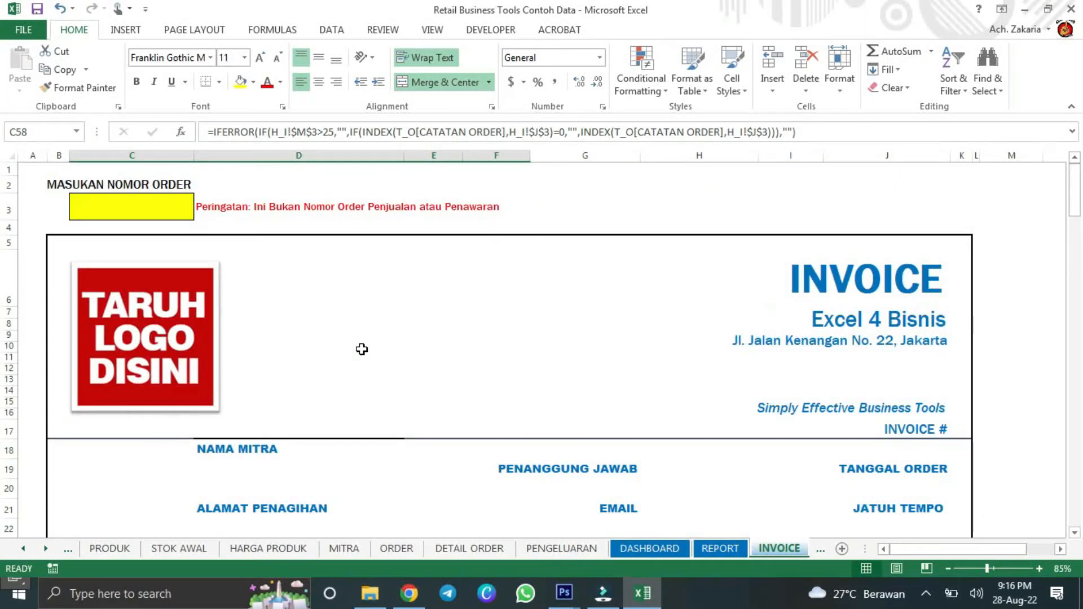
- View the PURCHASE ORDER sheet and return to the INVOICE sheet
{"action": "left_click", "coordinate": [821, 549]}
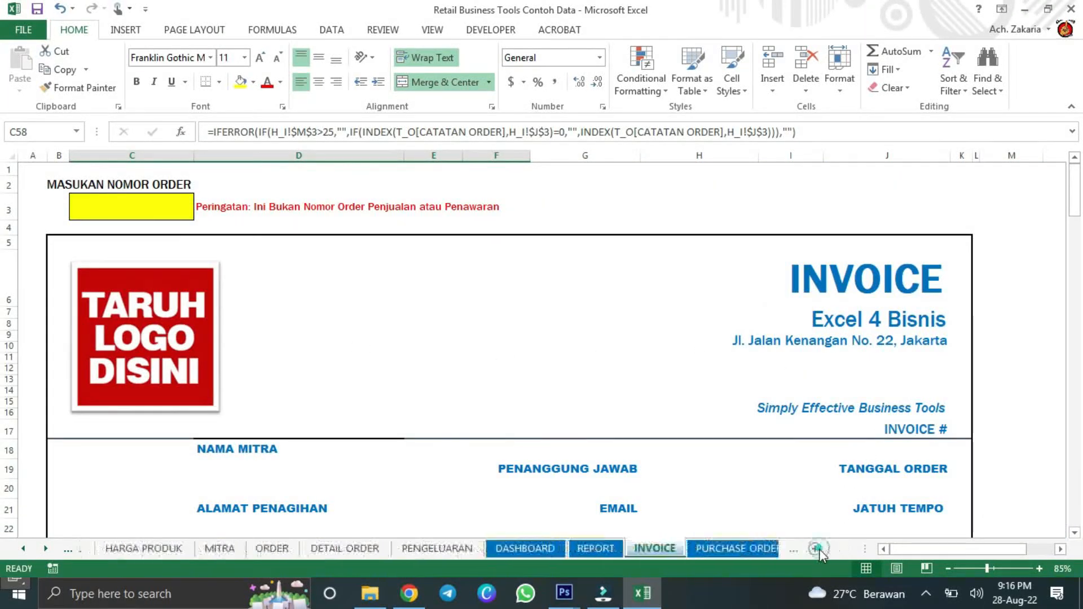
{"action": "left_click_drag", "start_coordinate": [746, 550], "coordinate": [640, 548]}
{"action": "left_click", "coordinate": [710, 546]}
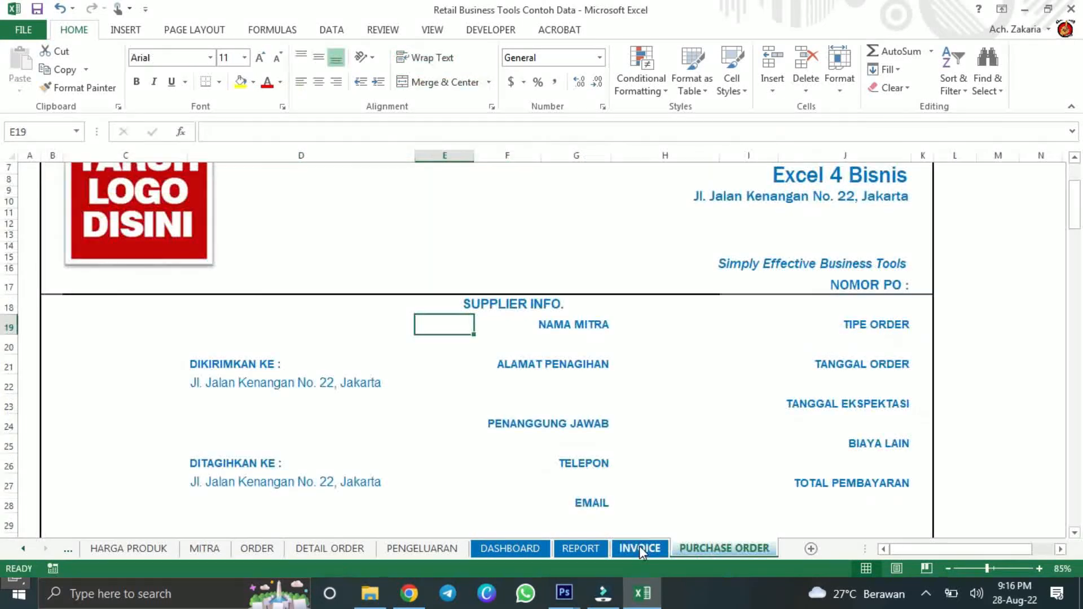
{"action": "left_click", "coordinate": [639, 547]}
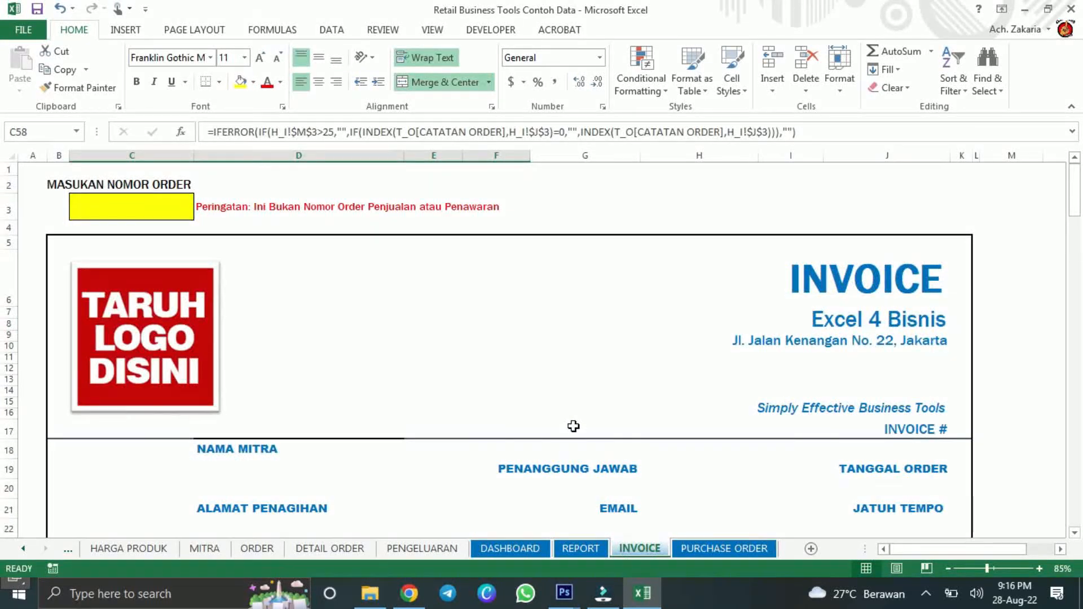
- Try to replace the TARUH LOGO DISINI placeholder on the invoice with a picture from the Saved Pictures folder
{"action": "left_click", "coordinate": [428, 291]}
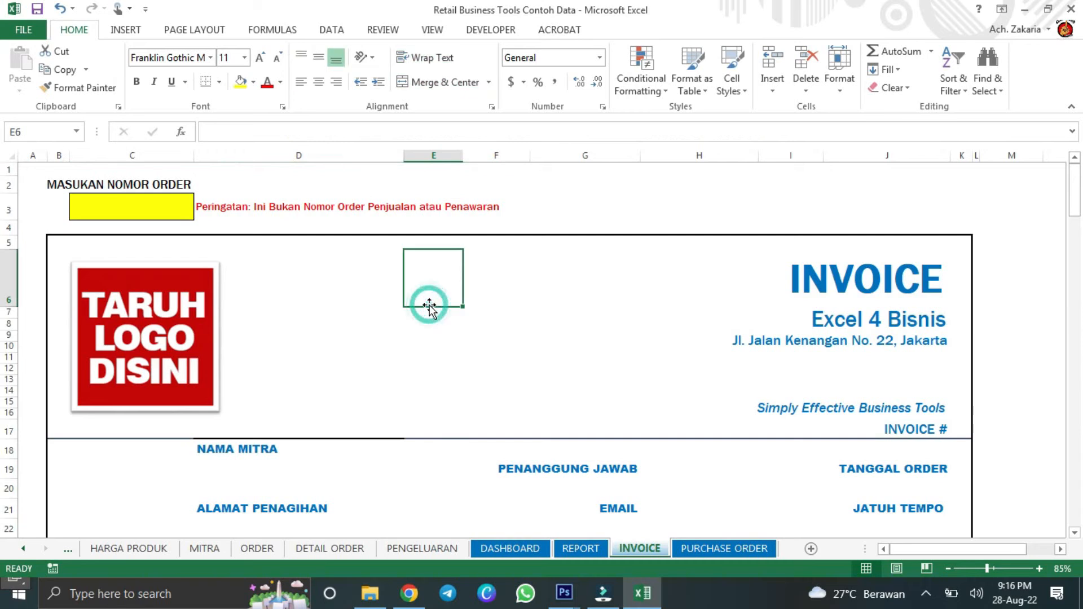
{"action": "left_click", "coordinate": [156, 346]}
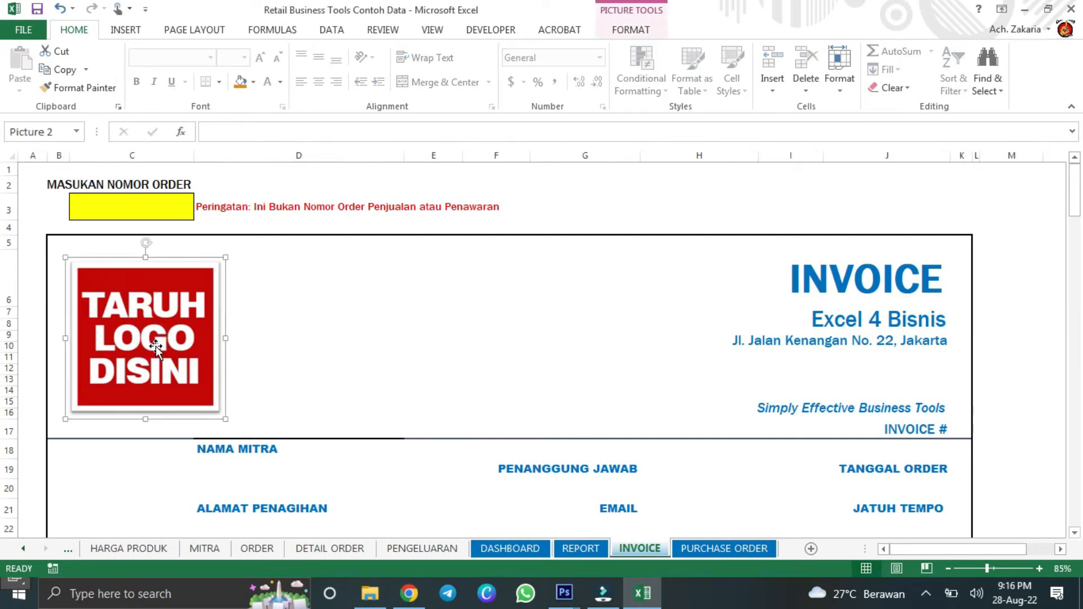
{"action": "left_click", "coordinate": [398, 360]}
{"action": "left_click", "coordinate": [149, 305]}
{"action": "right_click", "coordinate": [150, 306]}
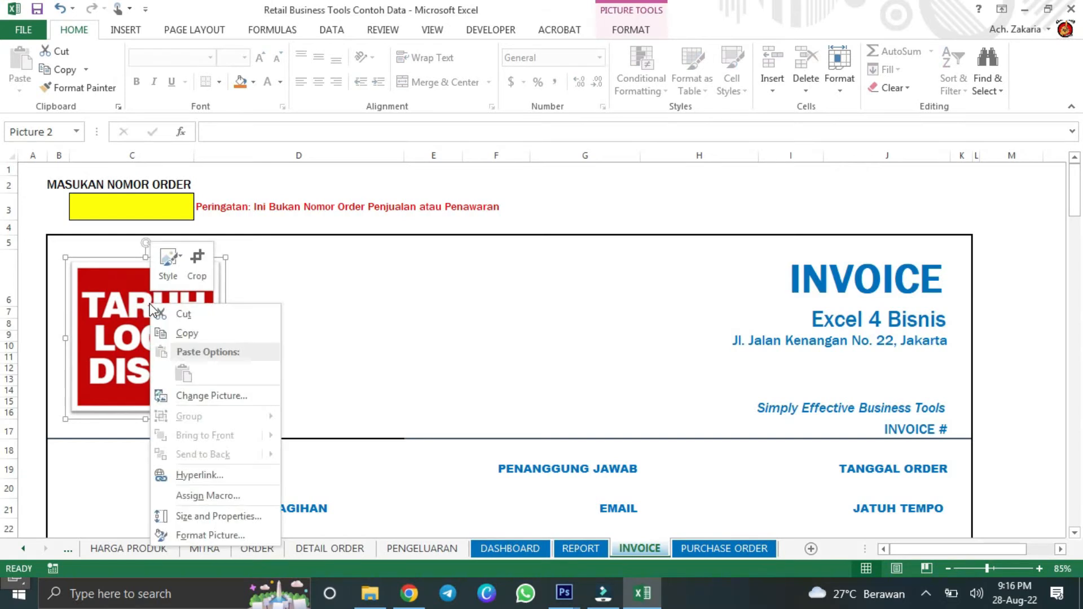
{"action": "left_click", "coordinate": [225, 395]}
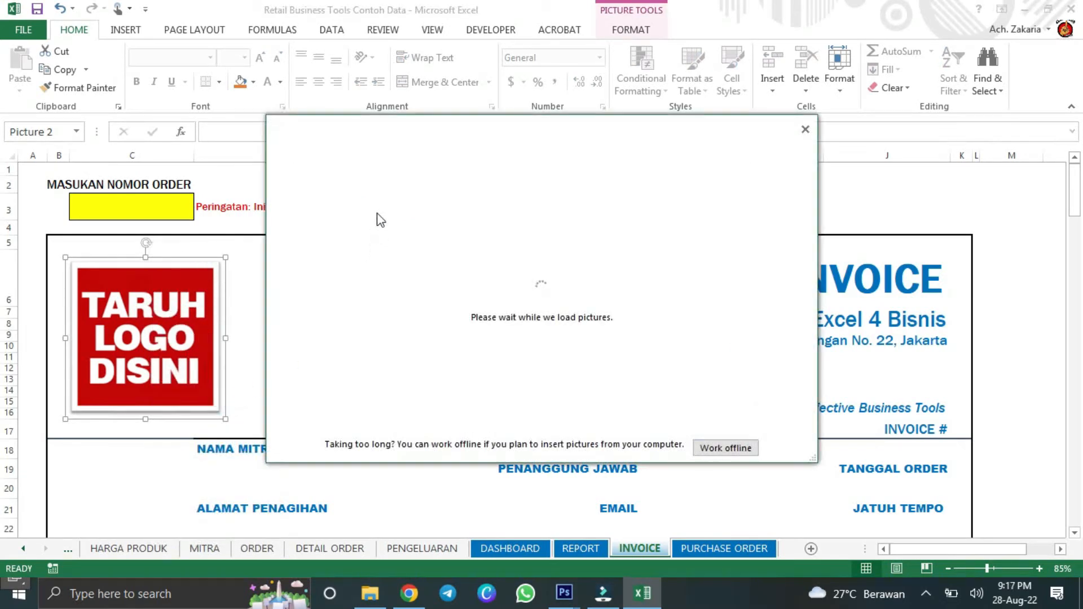
{"action": "left_click", "coordinate": [380, 219]}
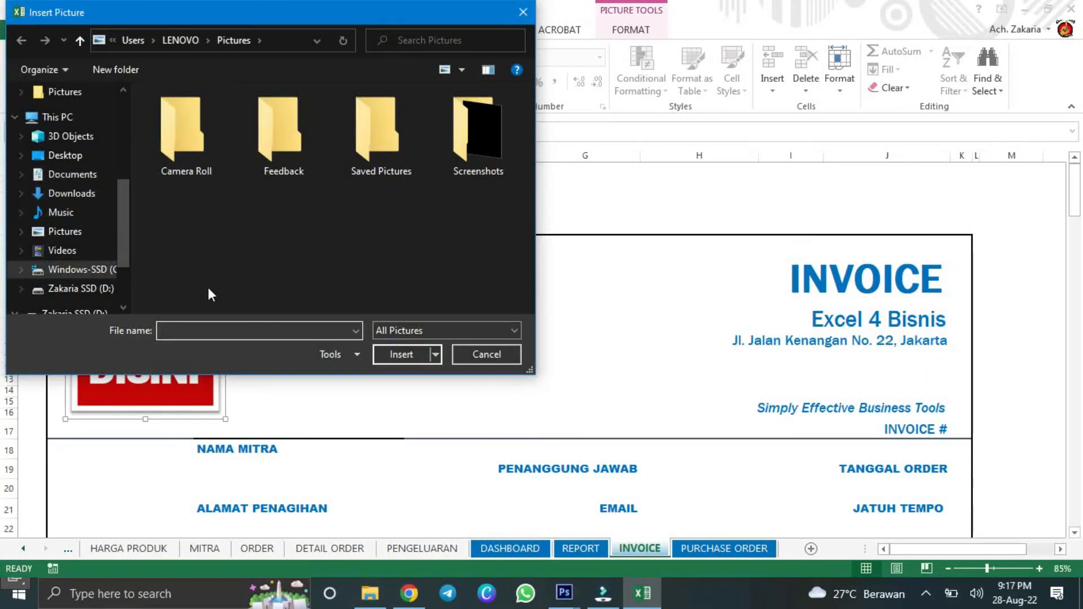
{"action": "double_click", "coordinate": [390, 150]}
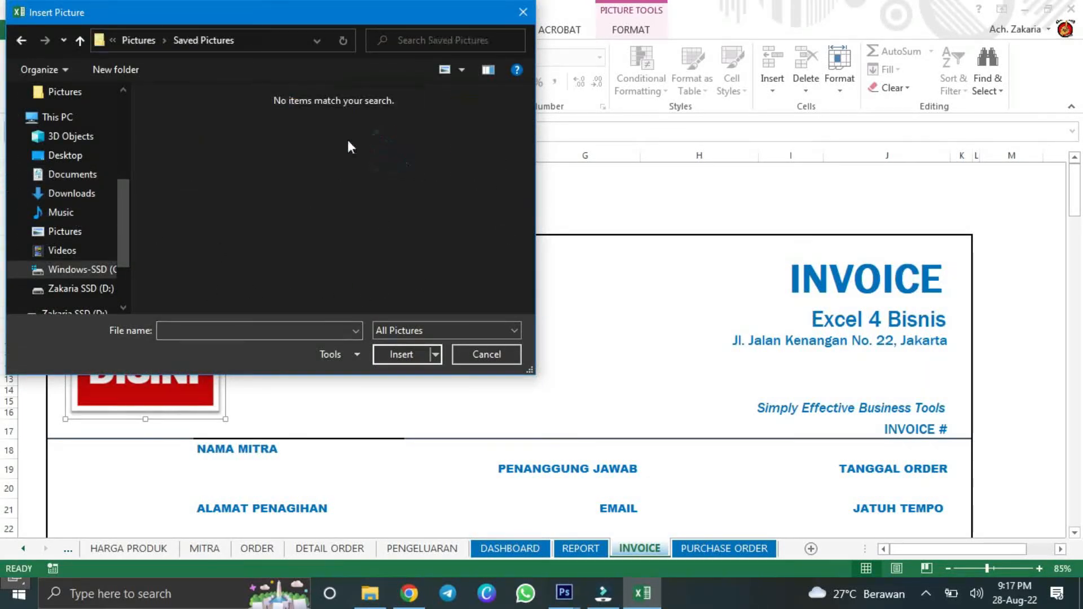
{"action": "left_click", "coordinate": [486, 354]}
{"action": "left_click", "coordinate": [353, 324]}
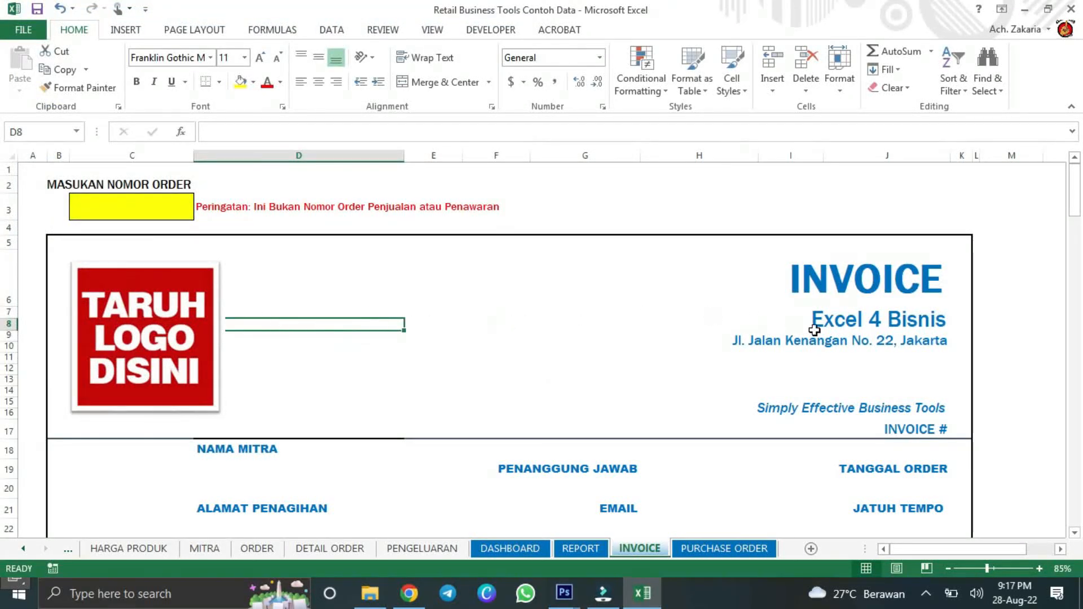
- Format the INVOICE title in Franklin Gothic Heavy at size 72 with red text
{"action": "left_click", "coordinate": [804, 288]}
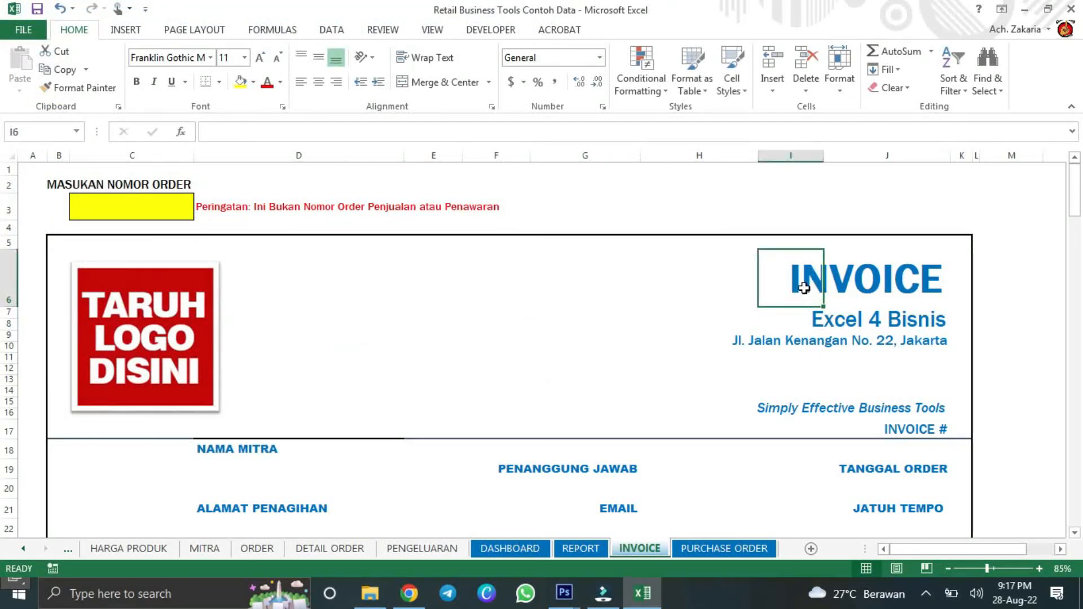
{"action": "left_click", "coordinate": [934, 283]}
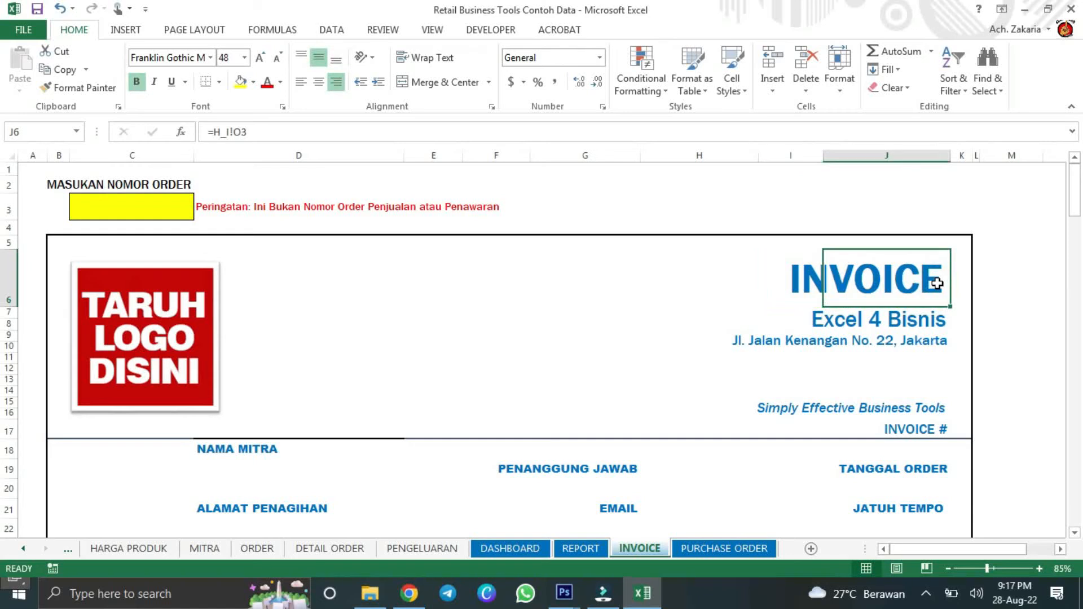
{"action": "left_click", "coordinate": [210, 57]}
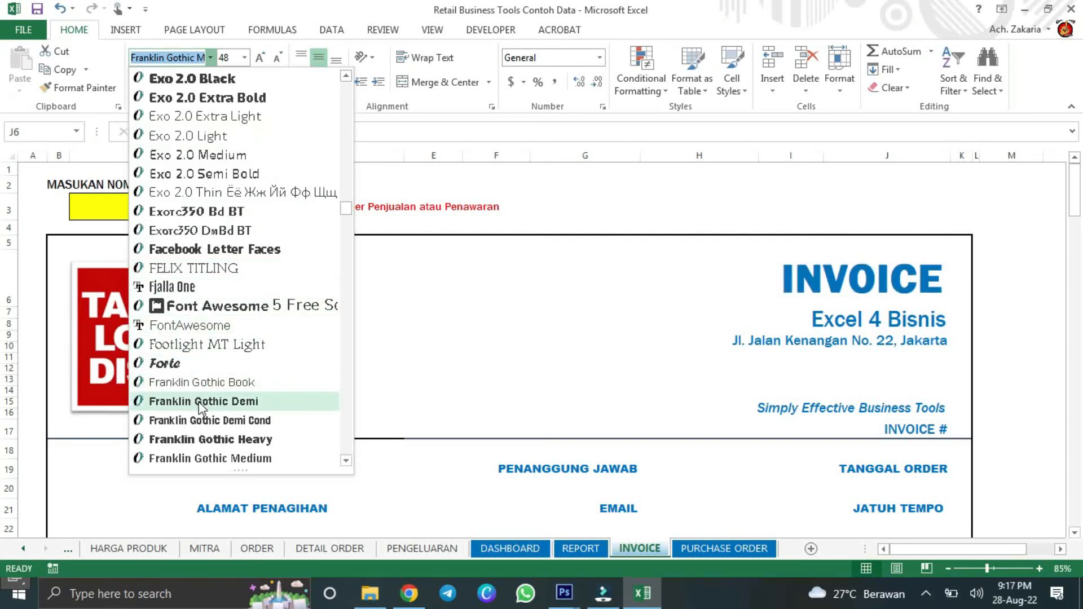
{"action": "left_click", "coordinate": [194, 437]}
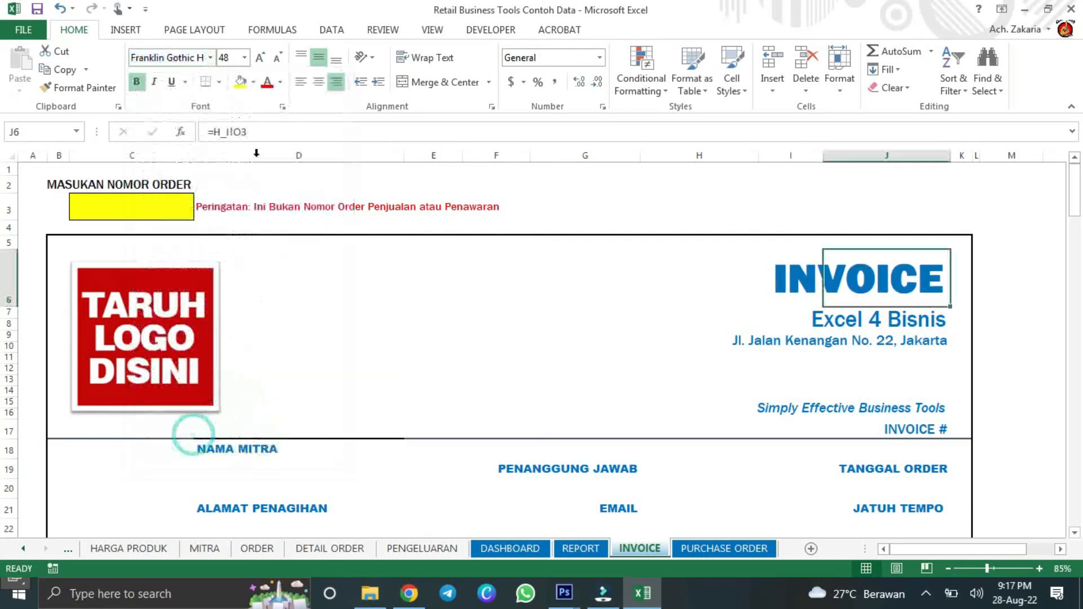
{"action": "left_click", "coordinate": [262, 59]}
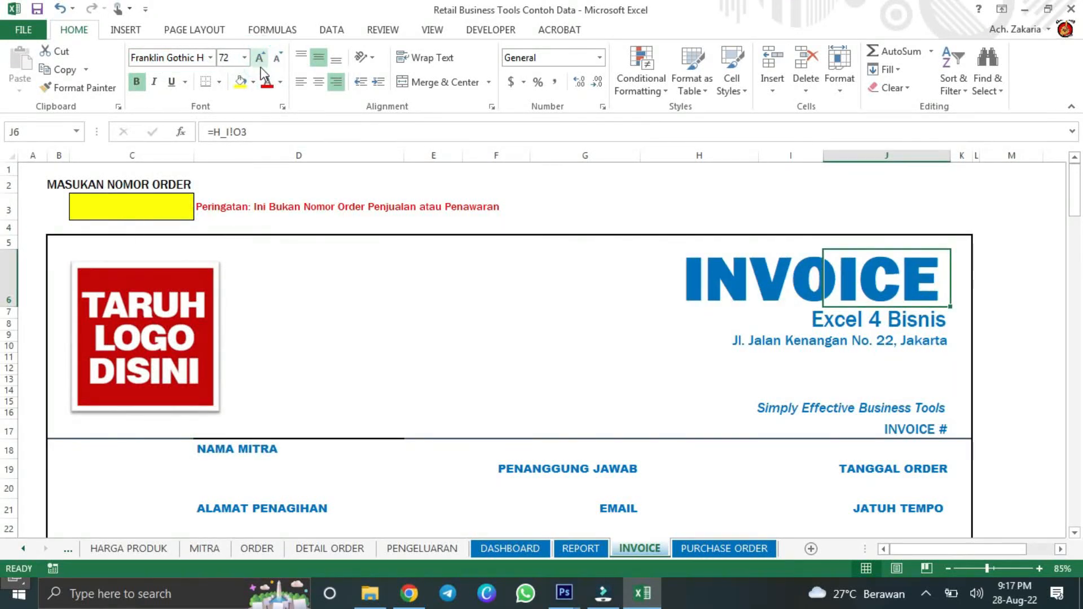
{"action": "left_click", "coordinate": [268, 82]}
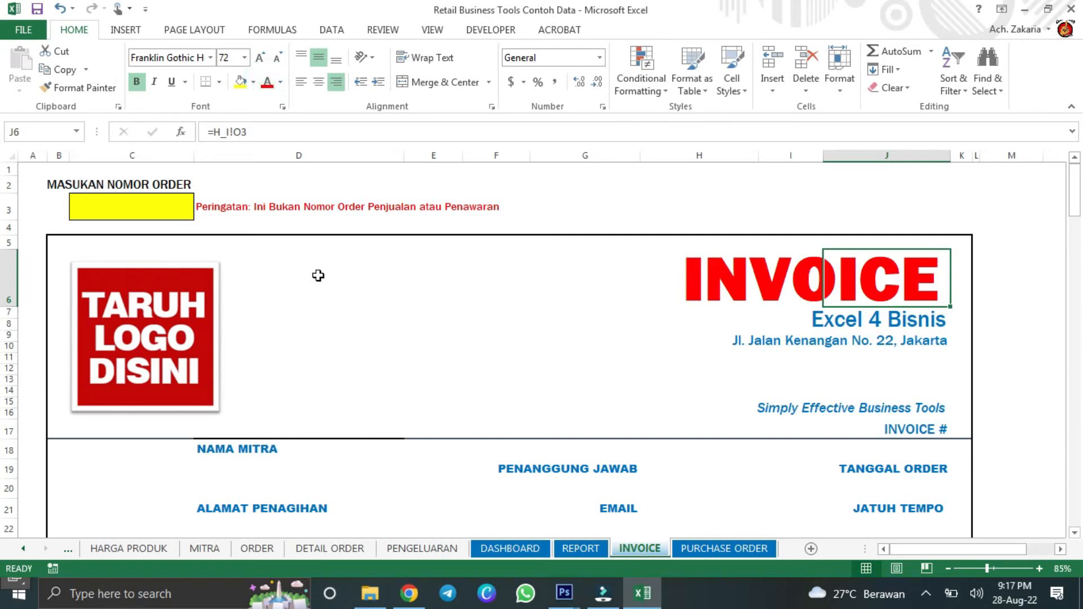
- View the label choices offered for the invoice's NAMA MITRA and TANGGAL ORDER headings, keeping both labels
{"action": "scroll", "coordinate": [320, 278], "scroll_direction": "down", "scroll_amount": 2}
{"action": "scroll", "coordinate": [320, 278], "scroll_direction": "down", "scroll_amount": 1}
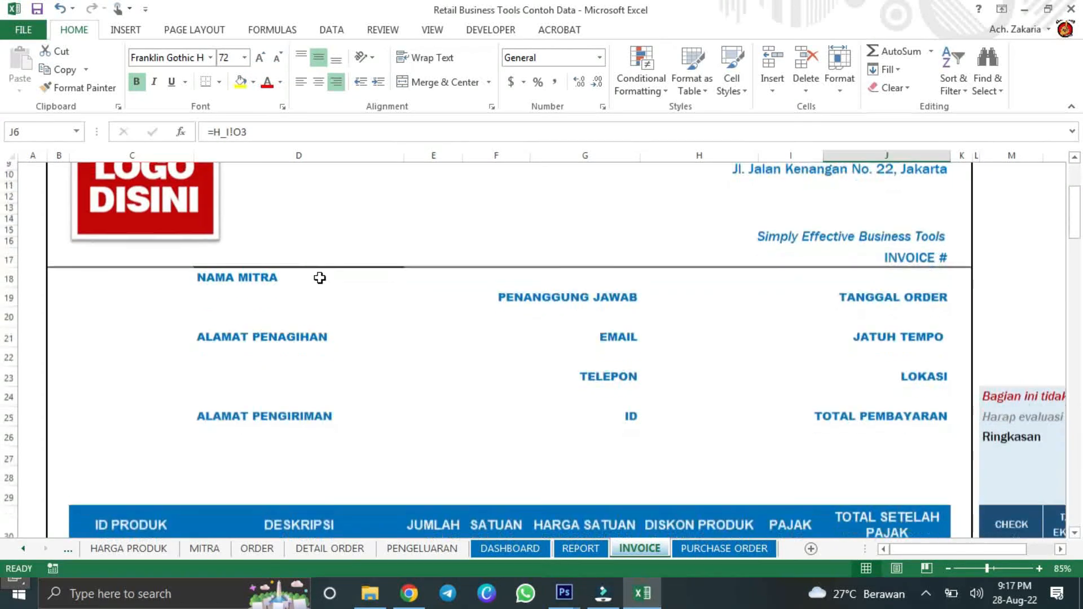
{"action": "left_click", "coordinate": [290, 271]}
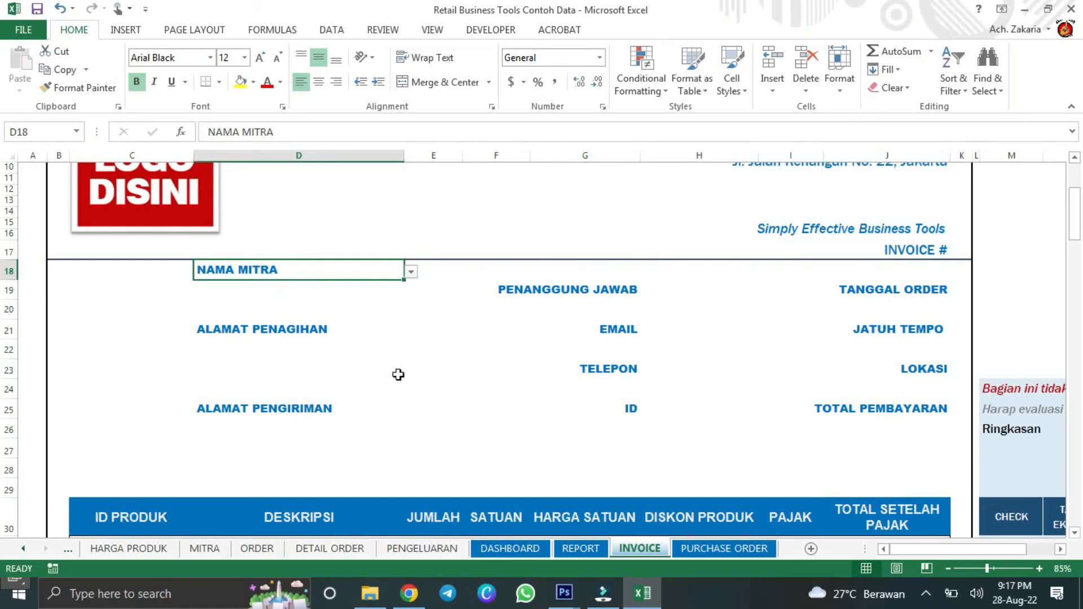
{"action": "left_click", "coordinate": [411, 273]}
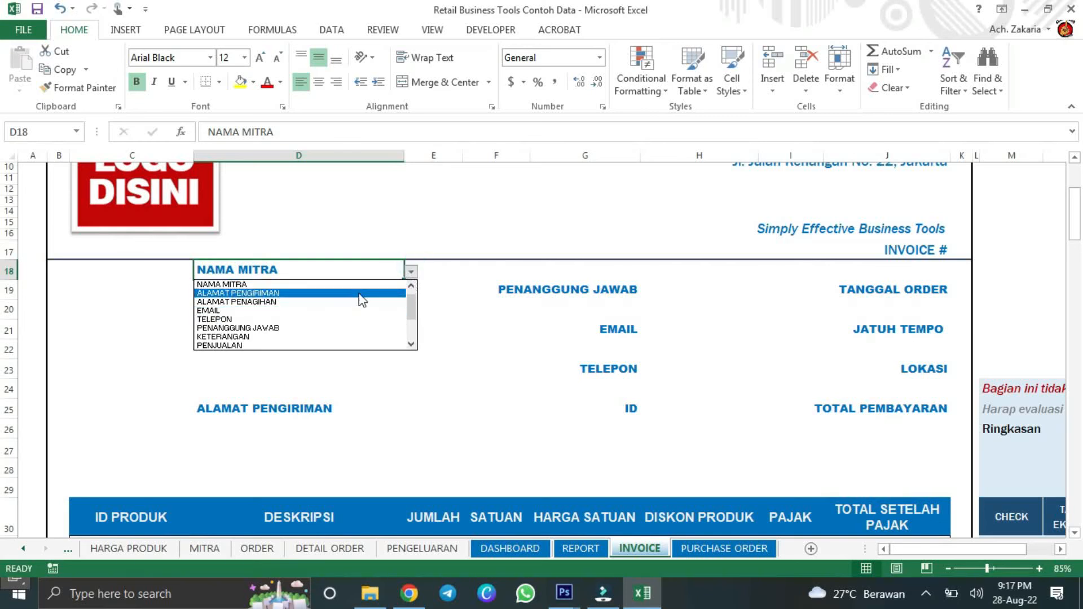
{"action": "key", "text": "Escape"}
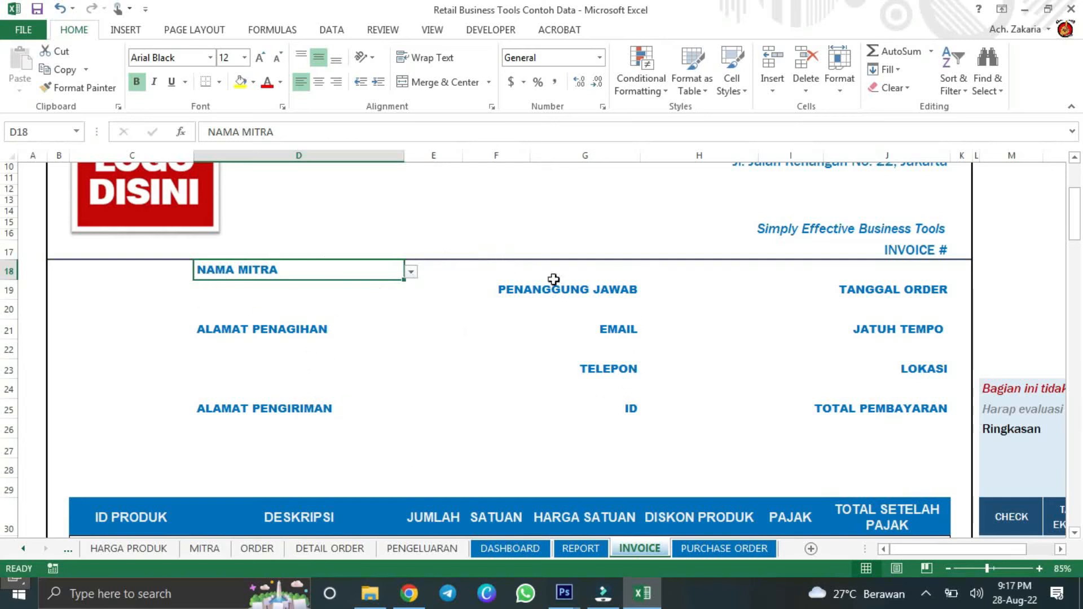
{"action": "scroll", "coordinate": [731, 349], "scroll_direction": "down", "scroll_amount": 1}
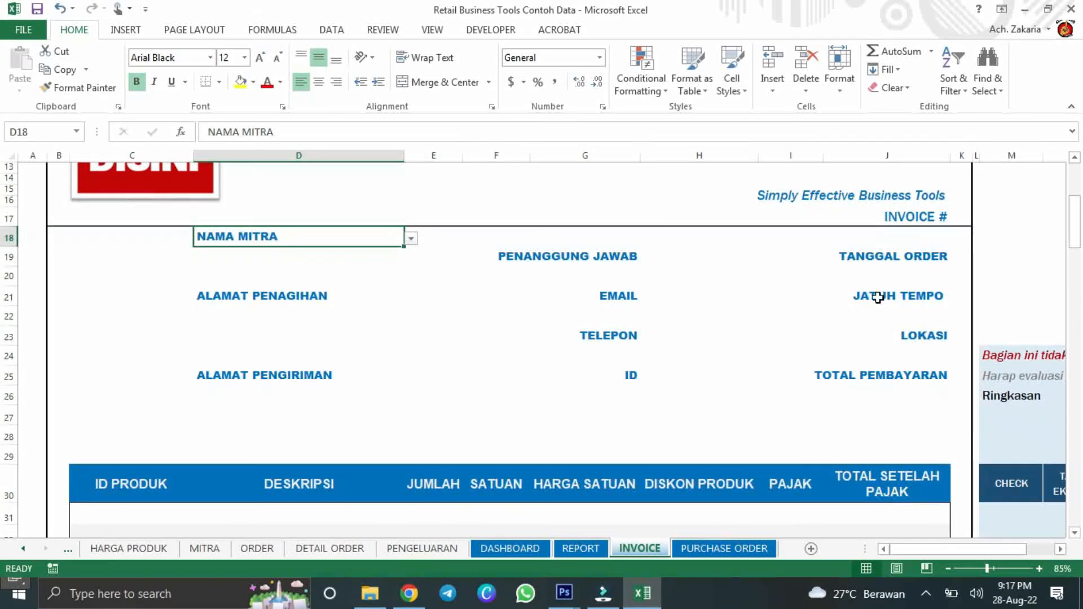
{"action": "left_click", "coordinate": [945, 258]}
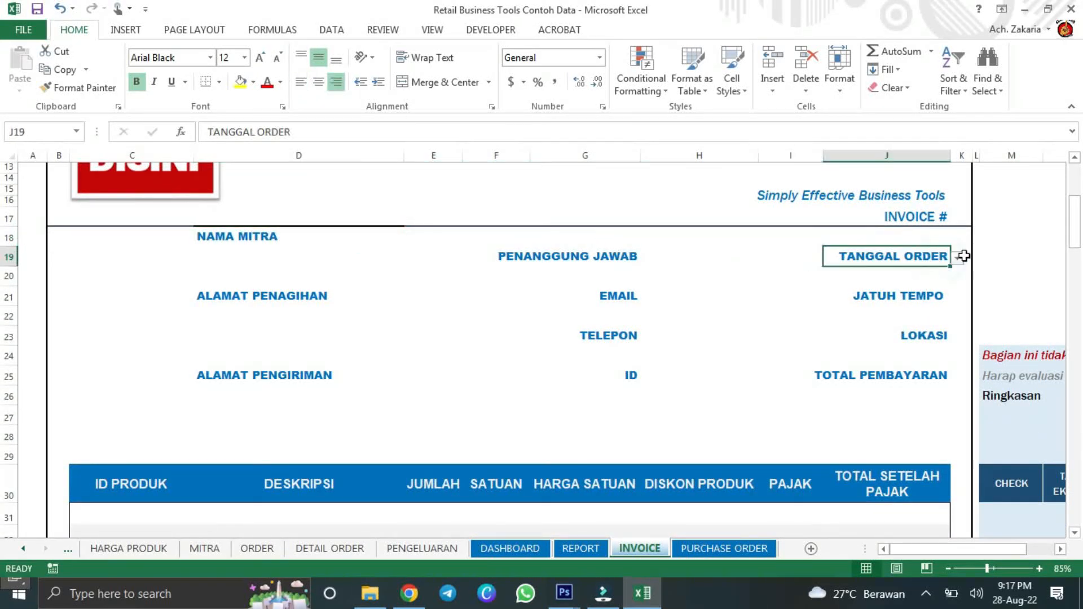
{"action": "left_click", "coordinate": [958, 257]}
{"action": "left_click", "coordinate": [958, 258]}
- Fill the invoice's product table header row, from ID PRODUK to TOTAL SETELAH PAJAK, with yellow and make its text red
{"action": "scroll", "coordinate": [776, 299], "scroll_direction": "down", "scroll_amount": 3}
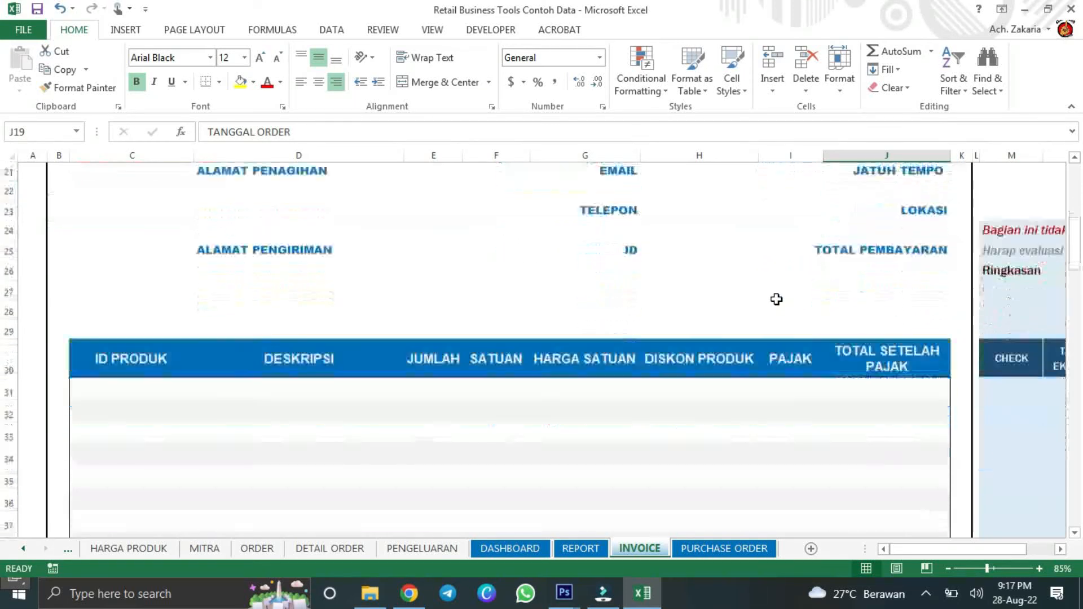
{"action": "left_click_drag", "start_coordinate": [96, 345], "coordinate": [946, 348]}
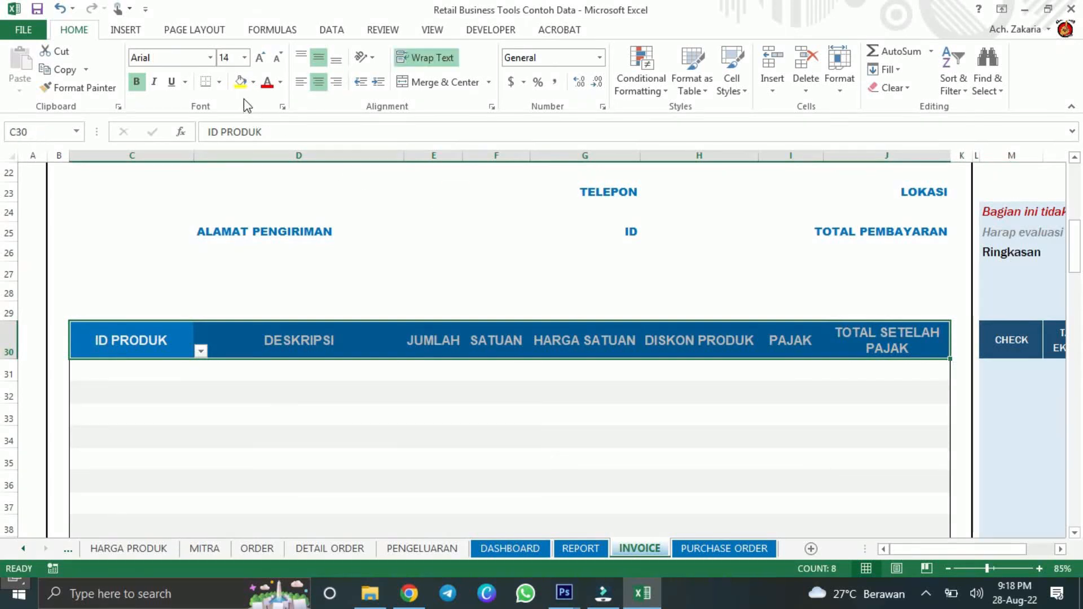
{"action": "left_click", "coordinate": [240, 82]}
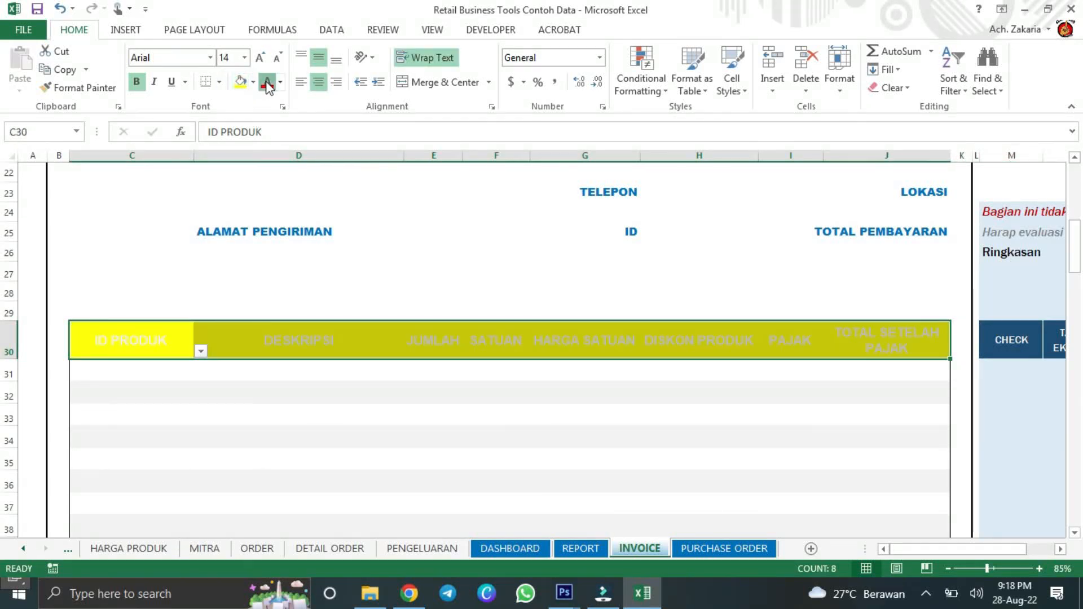
{"action": "left_click", "coordinate": [266, 83]}
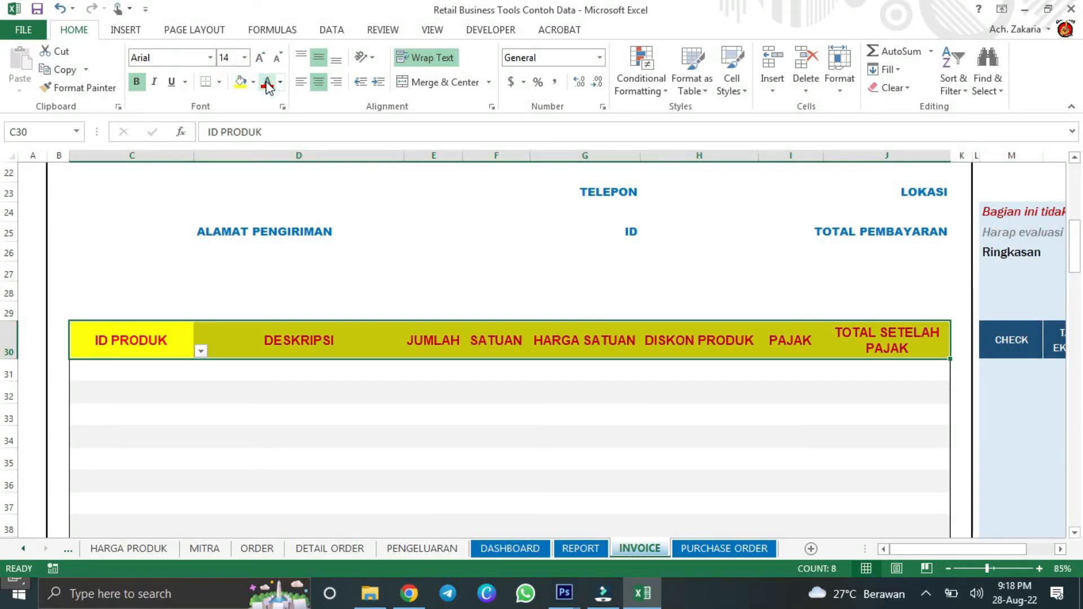
{"action": "left_click", "coordinate": [210, 57]}
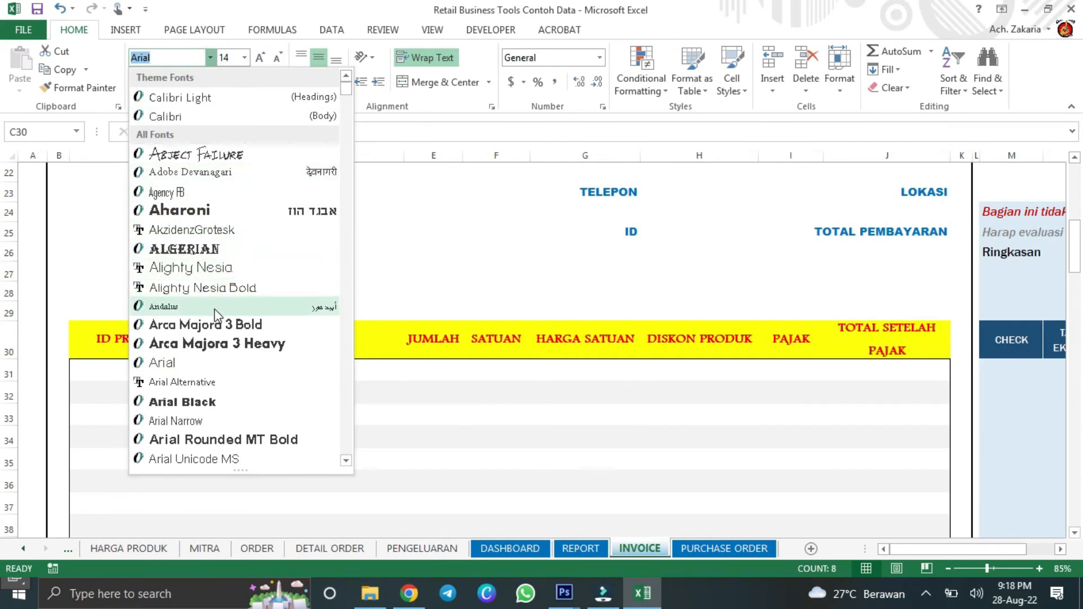
{"action": "left_click", "coordinate": [443, 254]}
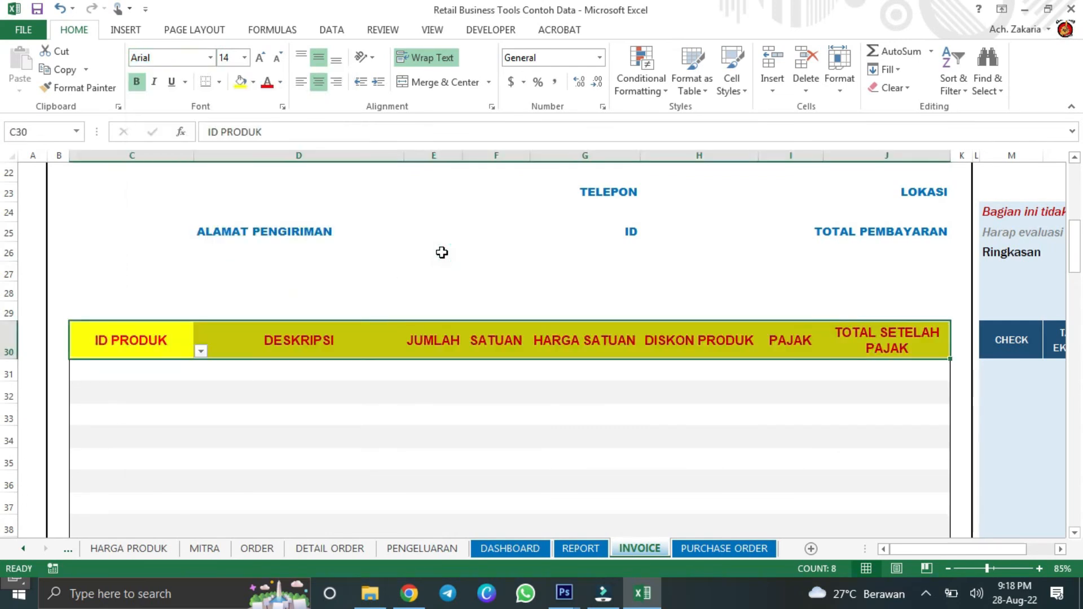
- Review the restyled invoice title and product table header, and select the MASUKAN NOMOR ORDER field
{"action": "scroll", "coordinate": [442, 253], "scroll_direction": "up", "scroll_amount": 6}
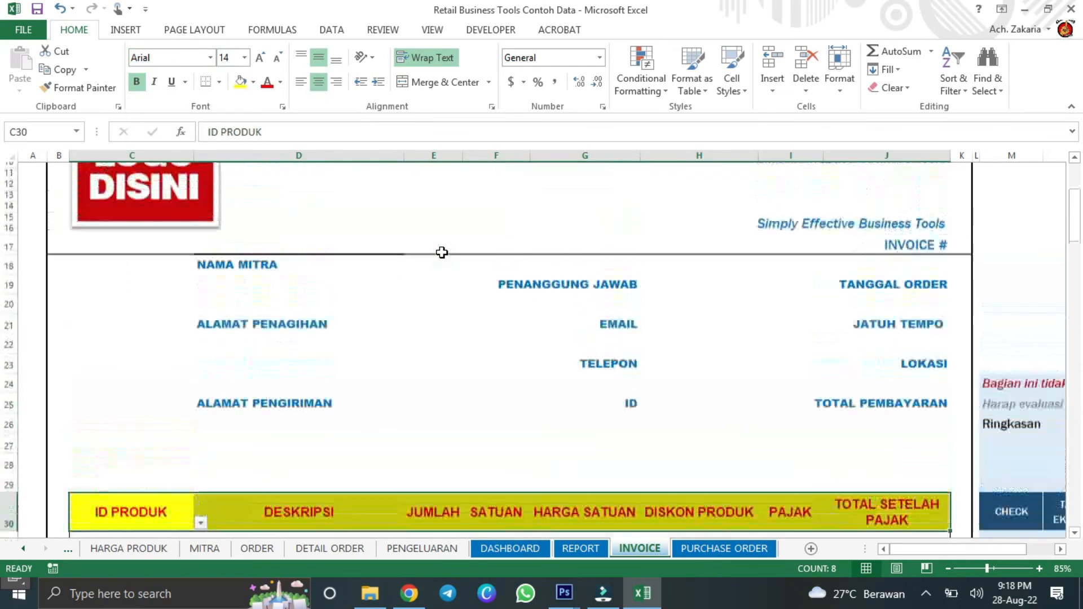
{"action": "scroll", "coordinate": [442, 253], "scroll_direction": "up", "scroll_amount": 1}
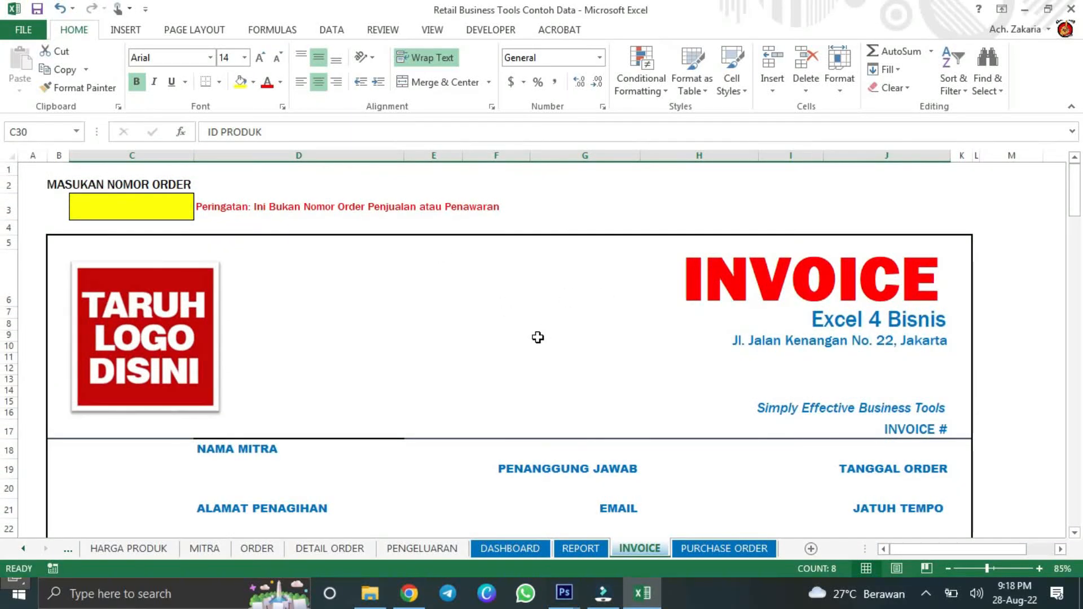
{"action": "scroll", "coordinate": [538, 338], "scroll_direction": "down", "scroll_amount": 9}
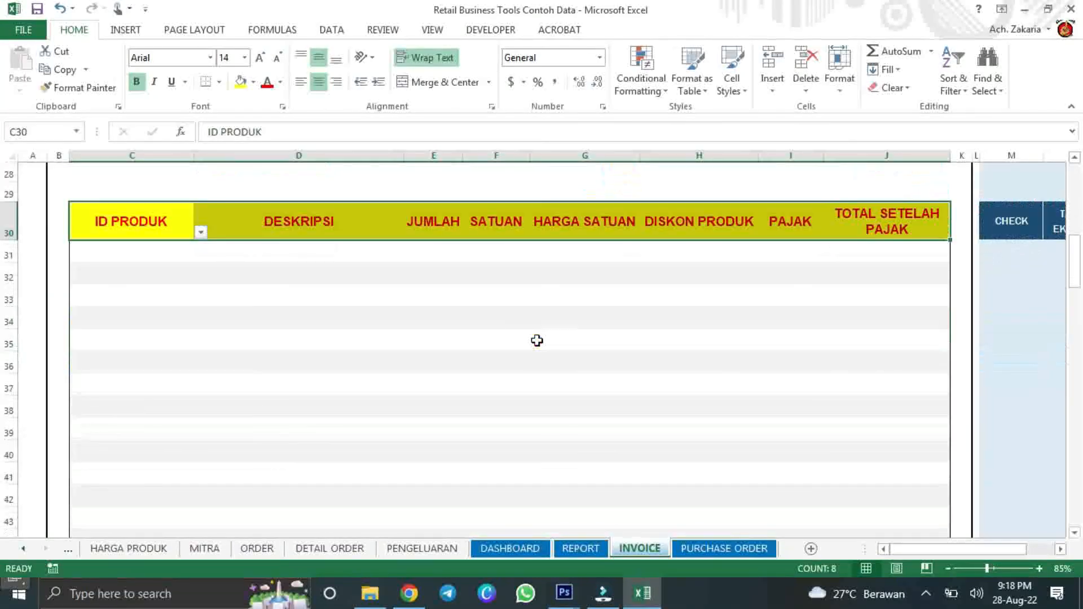
{"action": "scroll", "coordinate": [536, 367], "scroll_direction": "up", "scroll_amount": 9}
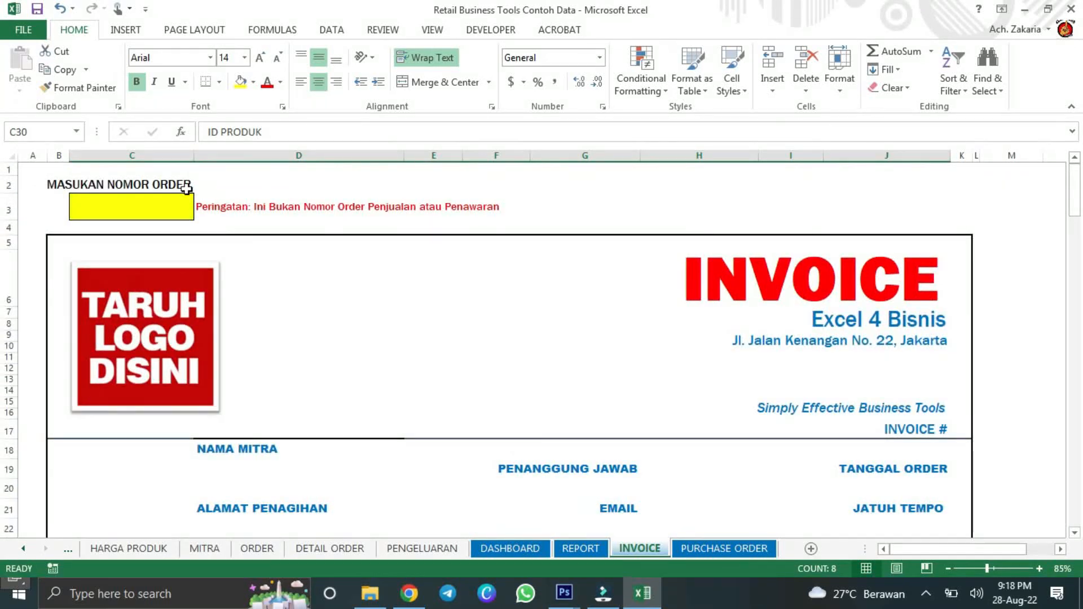
{"action": "left_click", "coordinate": [142, 202]}
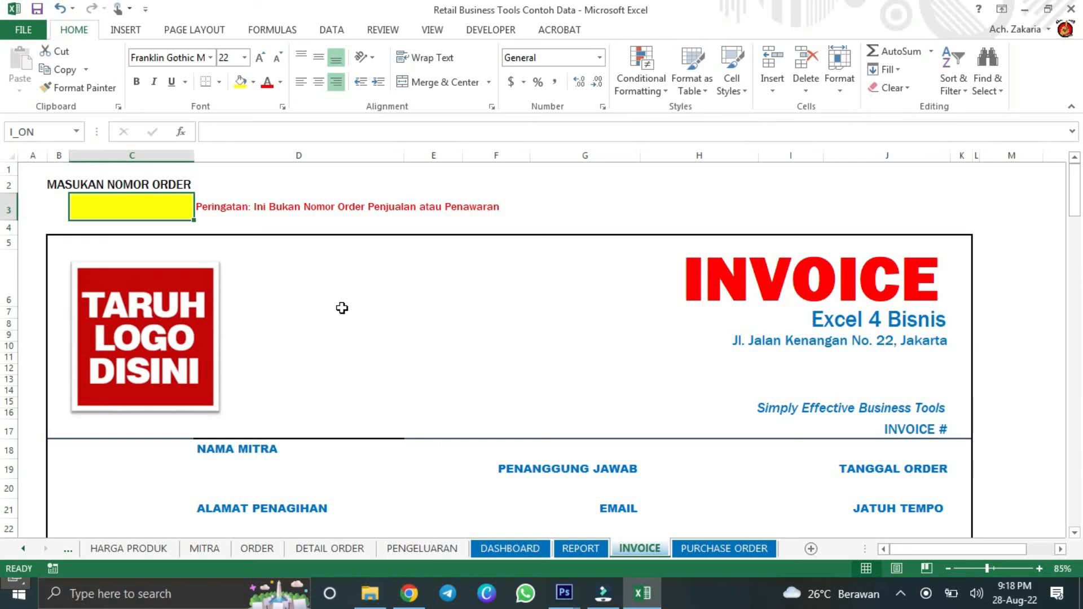
- Inspect the invoice's logo, title and business name cells, and look through the layout down to the totals and footer
{"action": "scroll", "coordinate": [345, 314], "scroll_direction": "down", "scroll_amount": 1}
{"action": "left_click", "coordinate": [188, 285]}
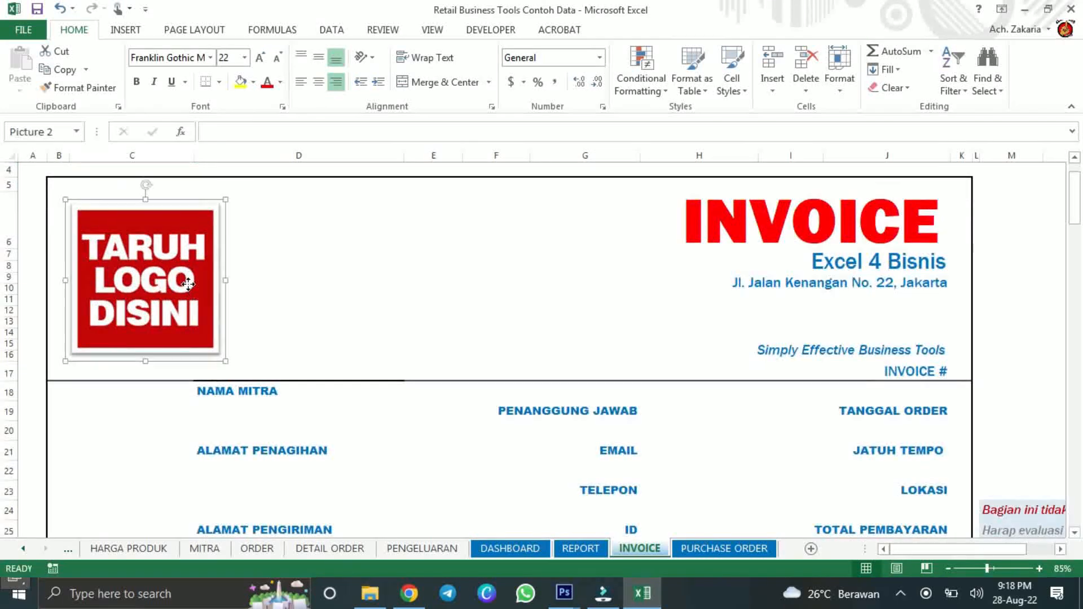
{"action": "left_click", "coordinate": [393, 295]}
{"action": "left_click", "coordinate": [761, 225]}
{"action": "left_click", "coordinate": [732, 223]}
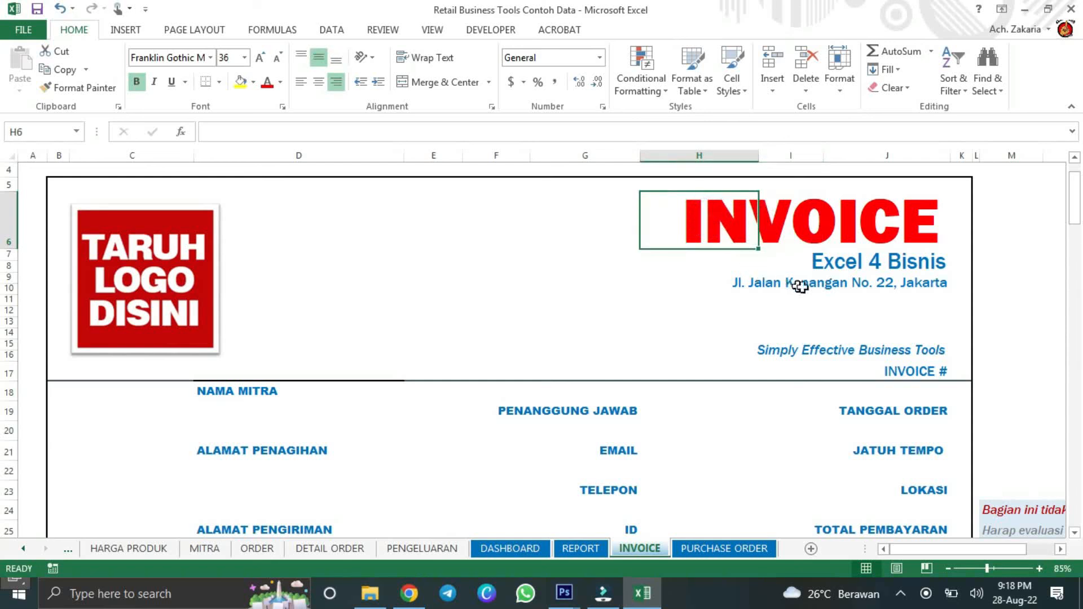
{"action": "left_click", "coordinate": [891, 243]}
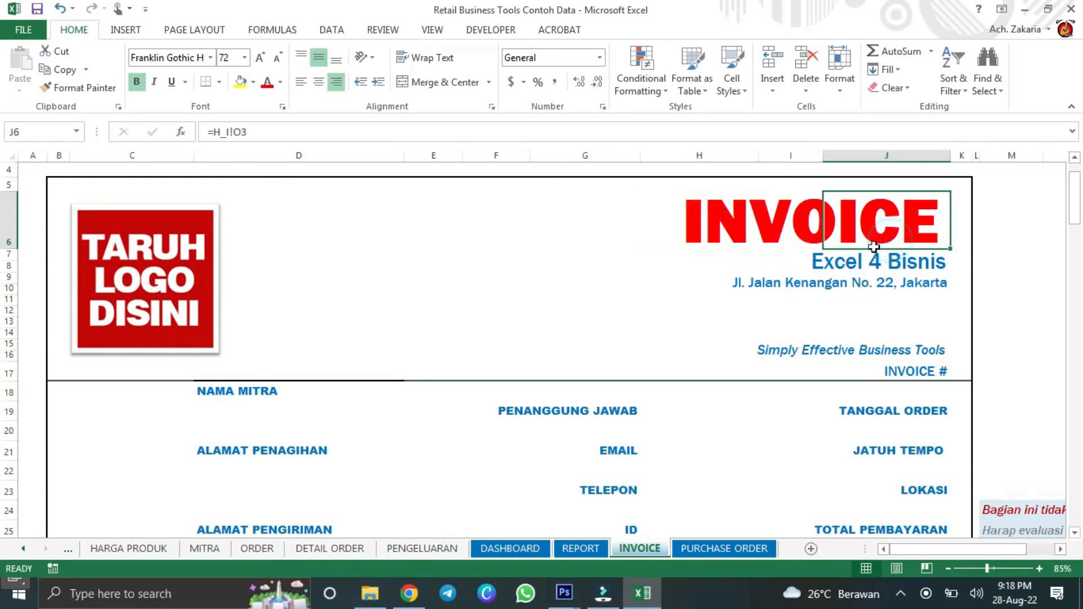
{"action": "left_click", "coordinate": [845, 277]}
{"action": "left_click", "coordinate": [828, 256]}
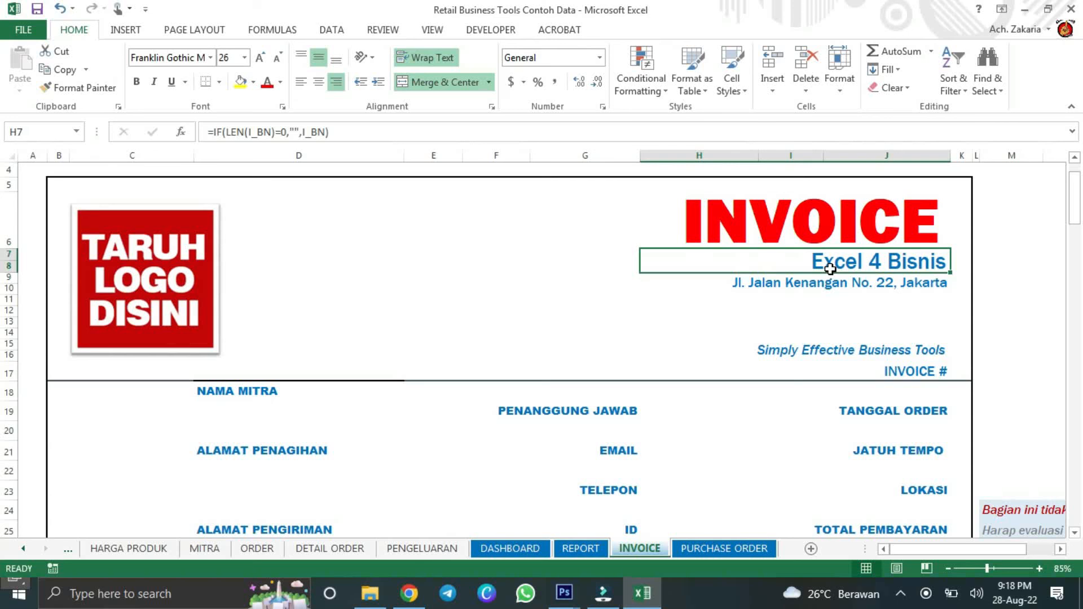
{"action": "scroll", "coordinate": [727, 375], "scroll_direction": "down", "scroll_amount": 13}
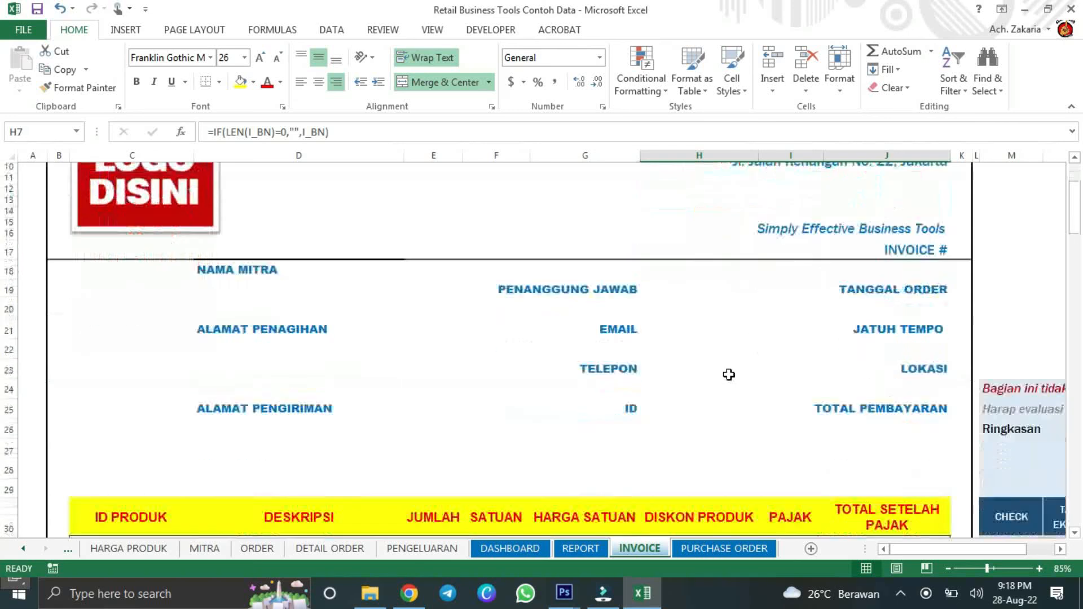
{"action": "scroll", "coordinate": [727, 375], "scroll_direction": "down", "scroll_amount": 3}
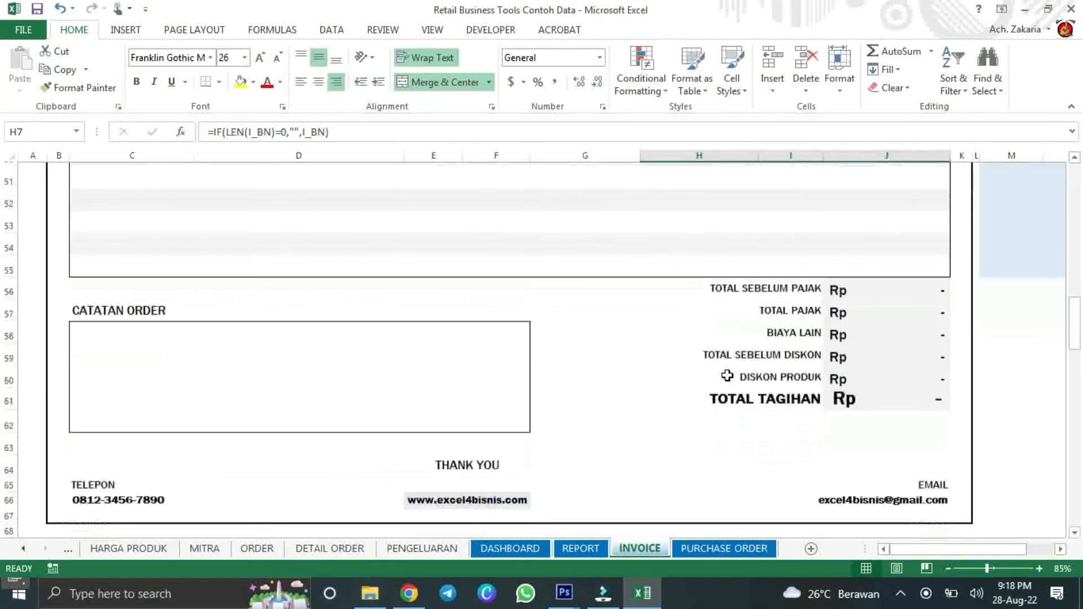
{"action": "scroll", "coordinate": [727, 375], "scroll_direction": "up", "scroll_amount": 12}
{"action": "scroll", "coordinate": [724, 377], "scroll_direction": "up", "scroll_amount": 5}
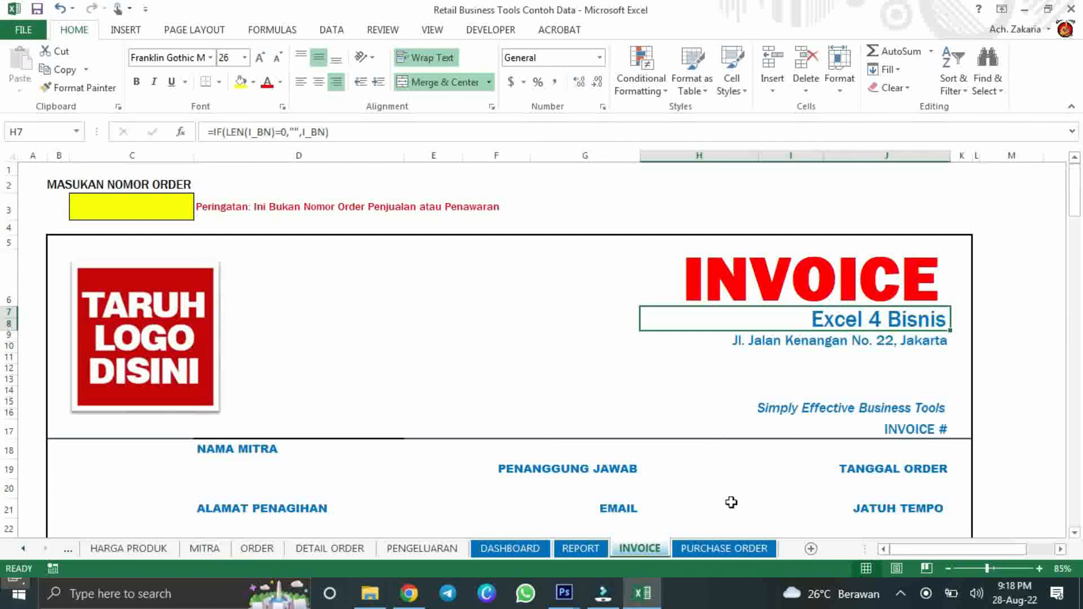
- Open the PURCHASE ORDER sheet and examine its logo placeholder, title, supplier info and order detail fields
{"action": "left_click", "coordinate": [720, 546]}
{"action": "scroll", "coordinate": [683, 487], "scroll_direction": "up", "scroll_amount": 2}
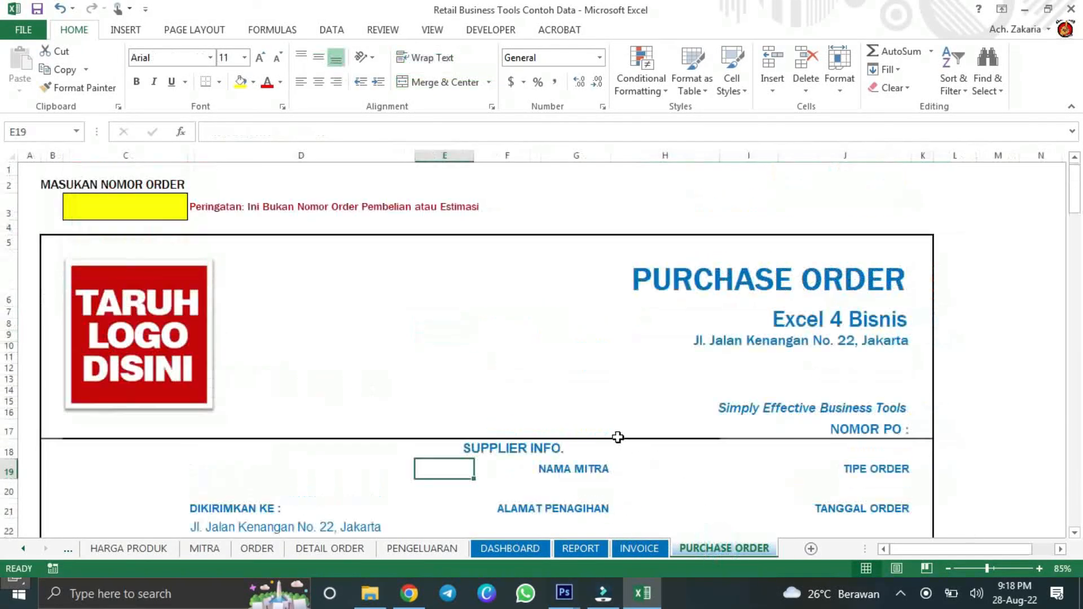
{"action": "left_click", "coordinate": [135, 359]}
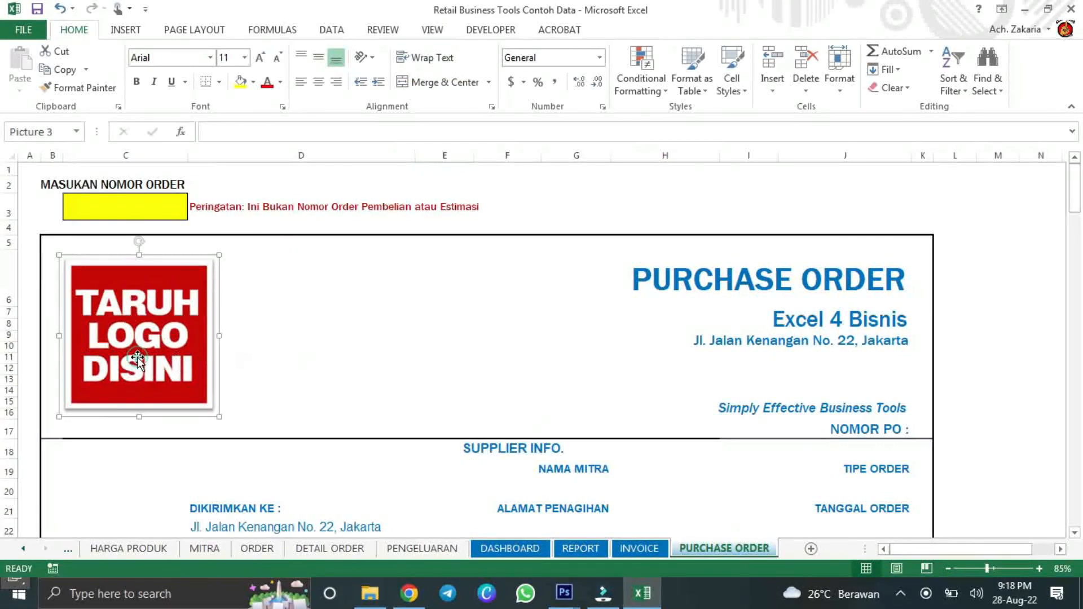
{"action": "left_click", "coordinate": [652, 280]}
{"action": "scroll", "coordinate": [606, 336], "scroll_direction": "down", "scroll_amount": 4}
{"action": "scroll", "coordinate": [364, 339], "scroll_direction": "down", "scroll_amount": 2}
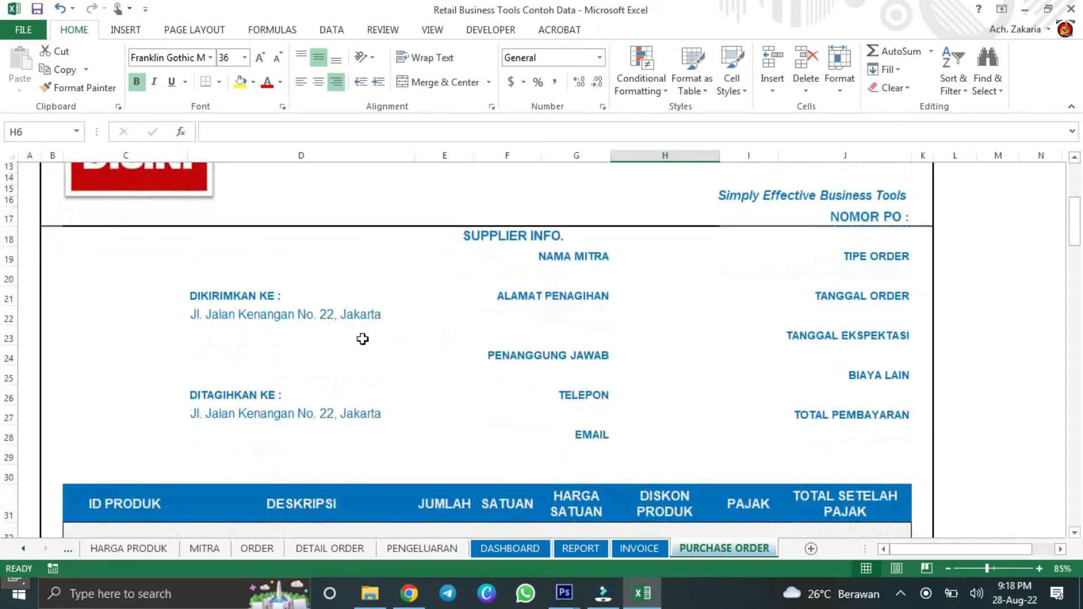
{"action": "scroll", "coordinate": [365, 343], "scroll_direction": "up", "scroll_amount": 3}
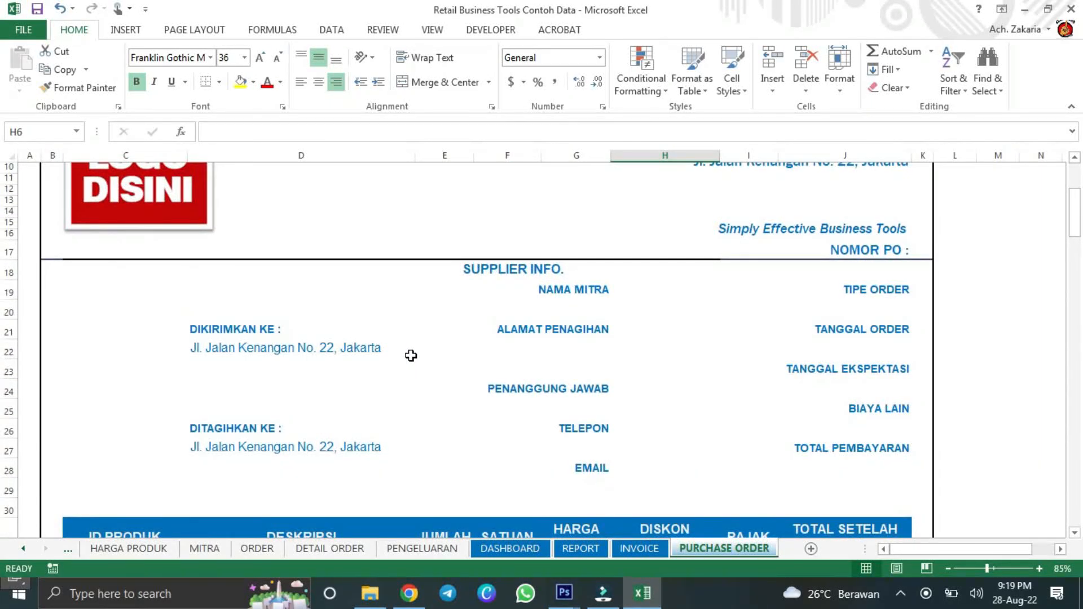
{"action": "scroll", "coordinate": [410, 356], "scroll_direction": "up", "scroll_amount": 3}
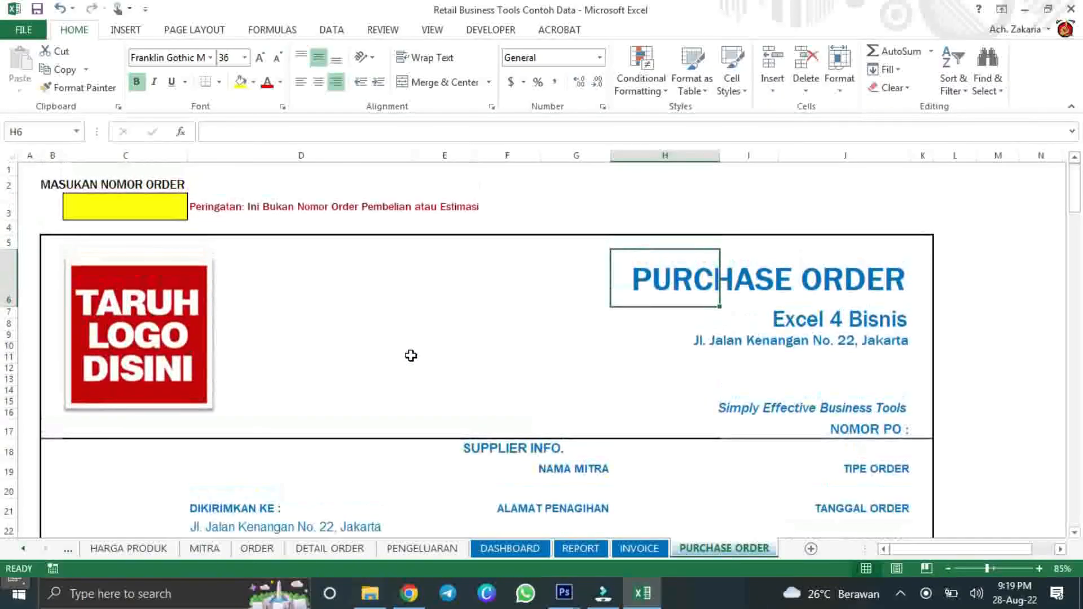